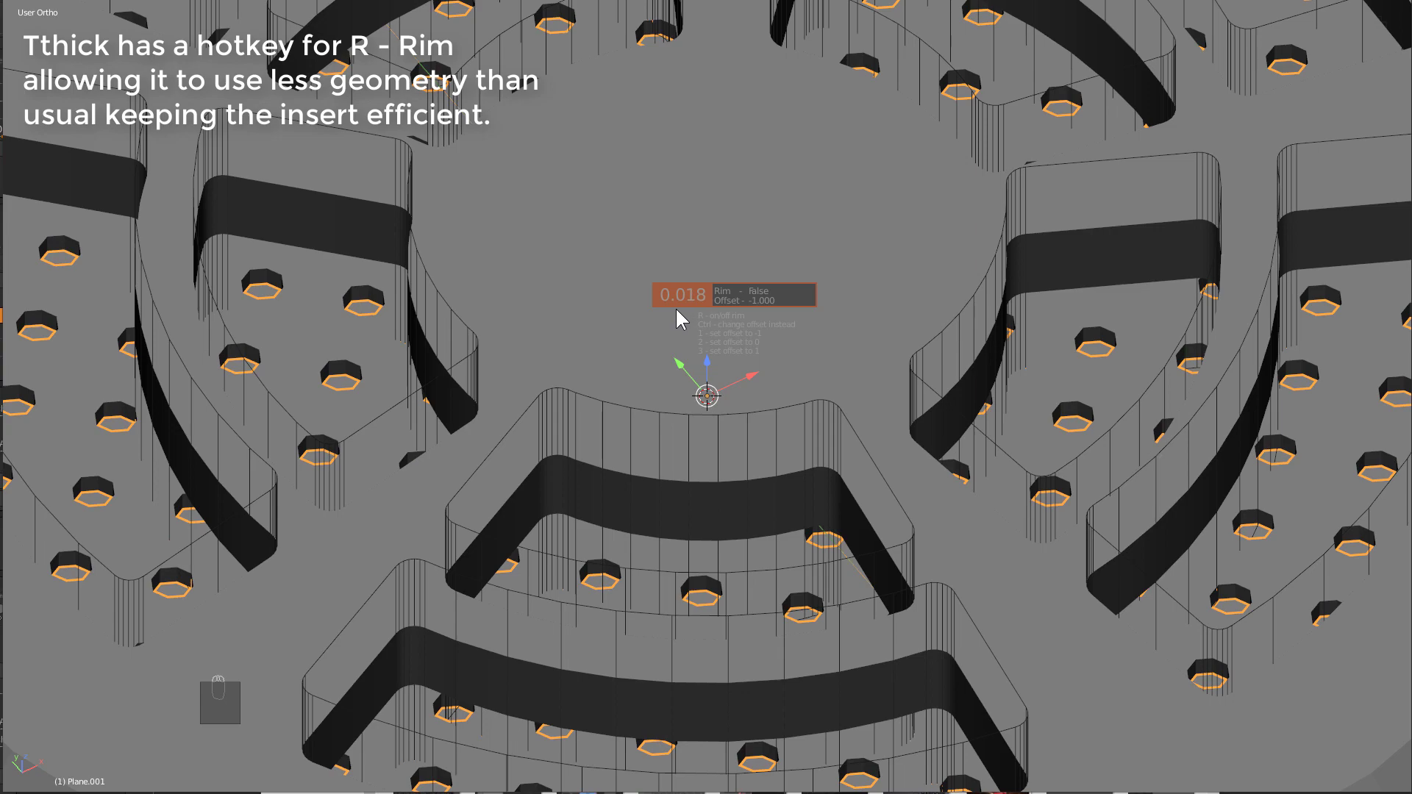
- Finish thickening the perforated grille plate and isolate it in local view
{"action": "left_click", "coordinate": [684, 309]}
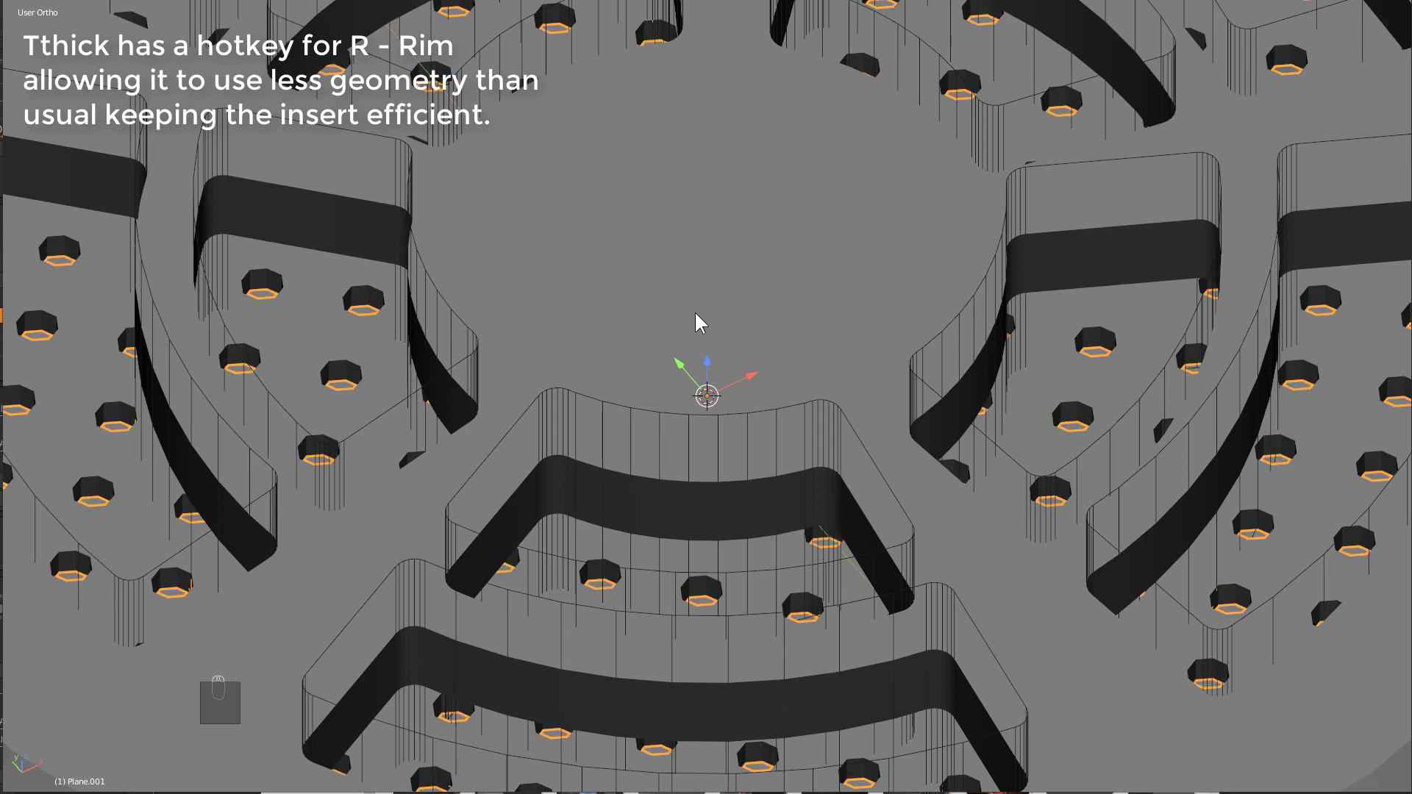
{"action": "key", "text": "KP_Divide"}
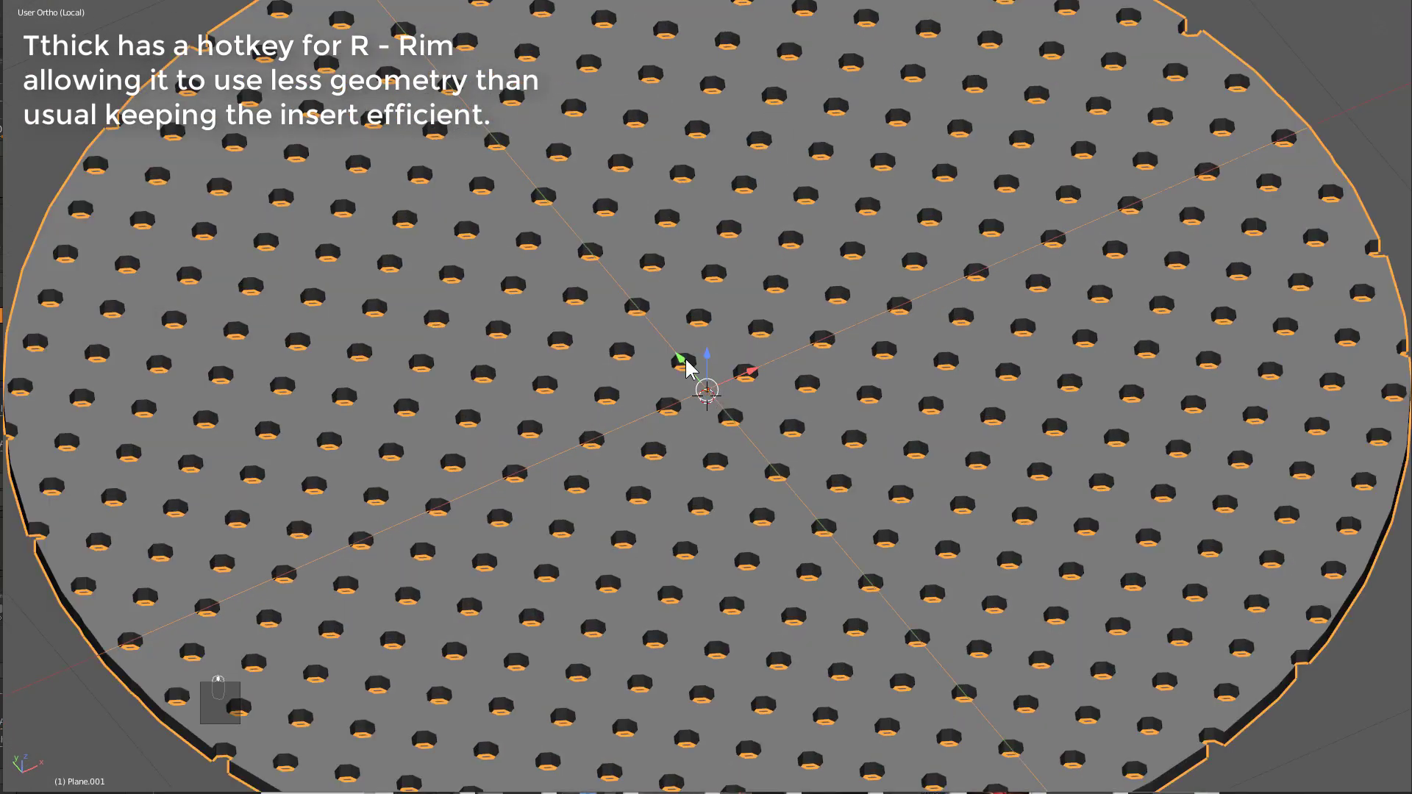
{"action": "middle_click_drag", "start_coordinate": [689, 366], "coordinate": [691, 445]}
{"action": "scroll", "coordinate": [691, 445], "scroll_direction": "up", "scroll_amount": 10}
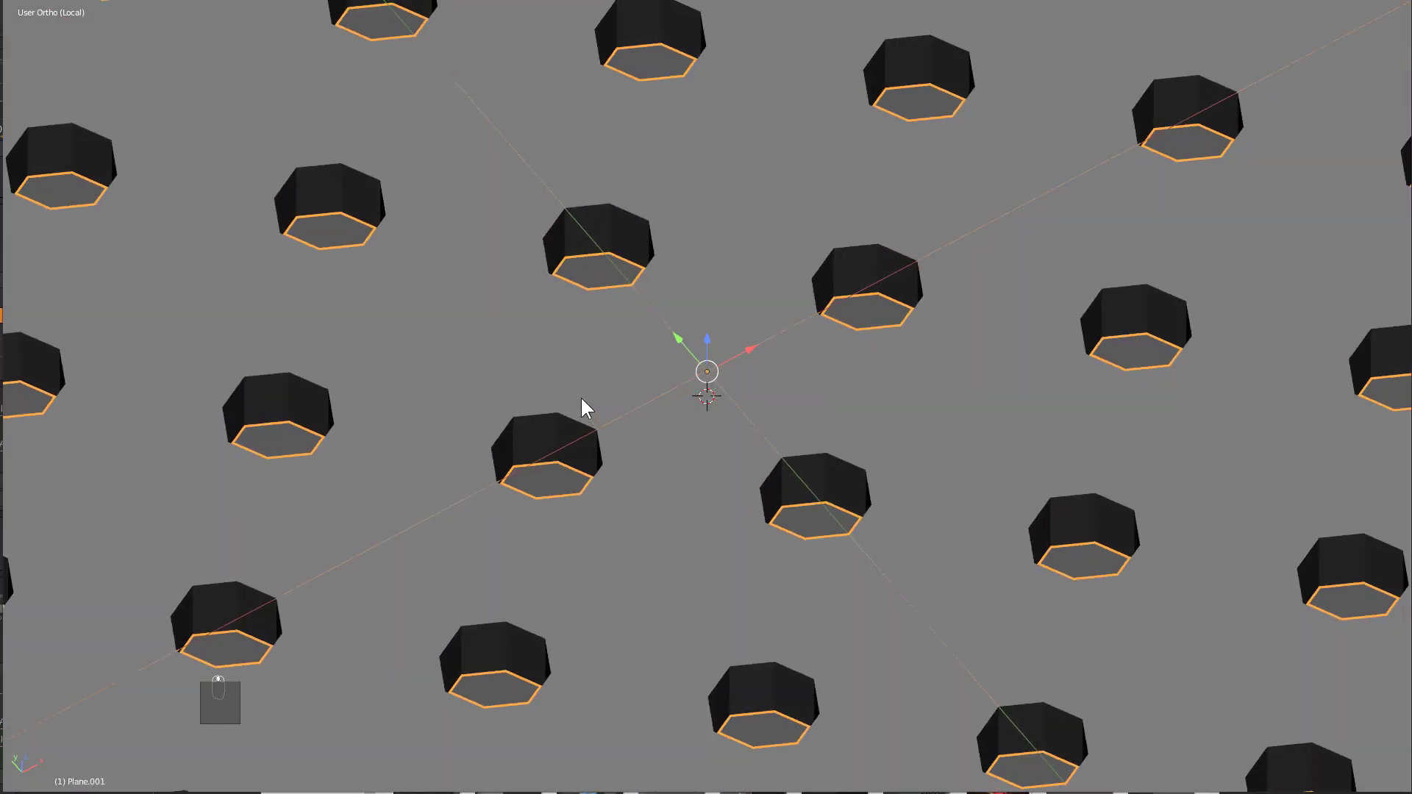
- Run Csharpen on the perforated plate with Solidify excluded from the modifiers it applies
{"action": "scroll", "coordinate": [581, 396], "scroll_direction": "up", "scroll_amount": 1}
{"action": "key", "text": "Tab"}
{"action": "key", "text": "Tab"}
{"action": "key", "text": "q"}
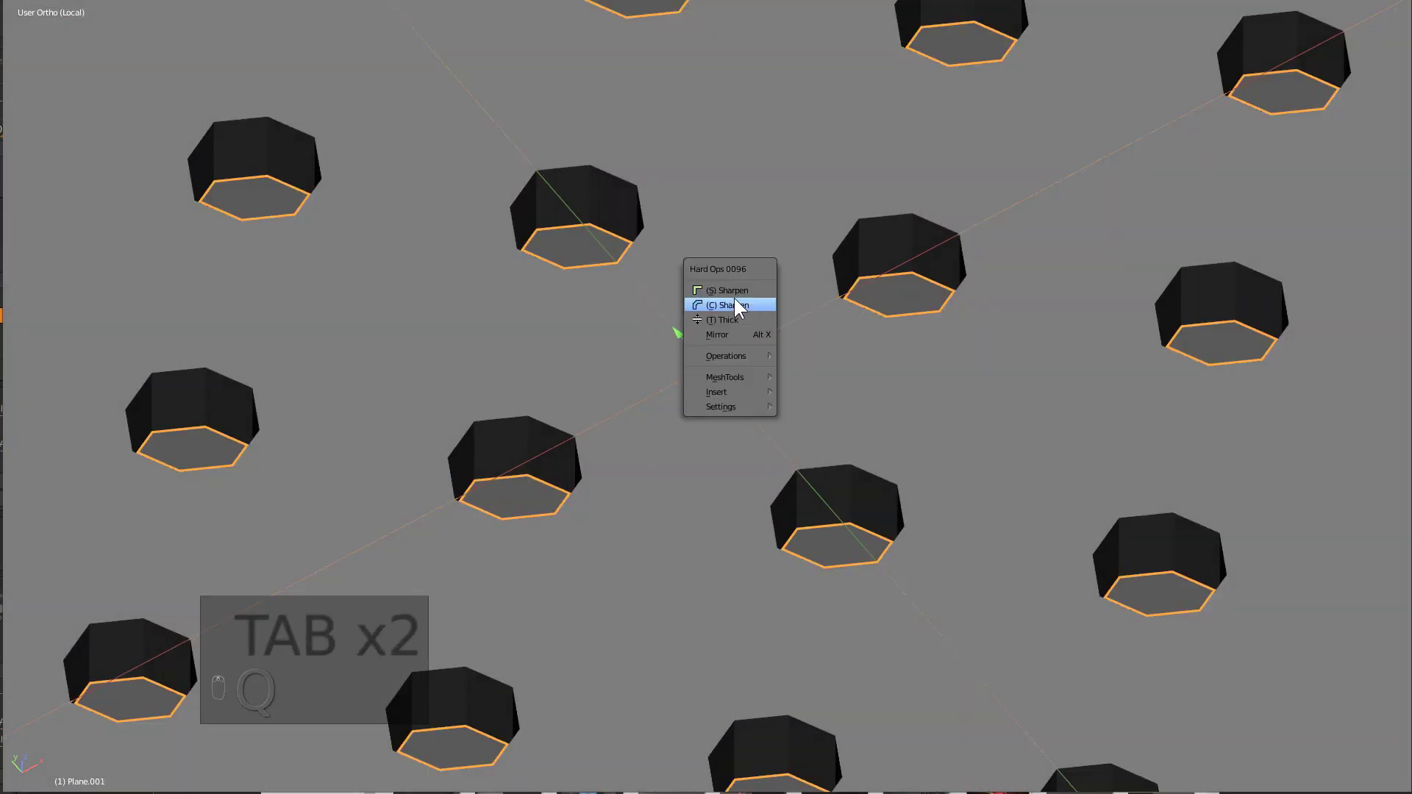
{"action": "left_click", "coordinate": [736, 304]}
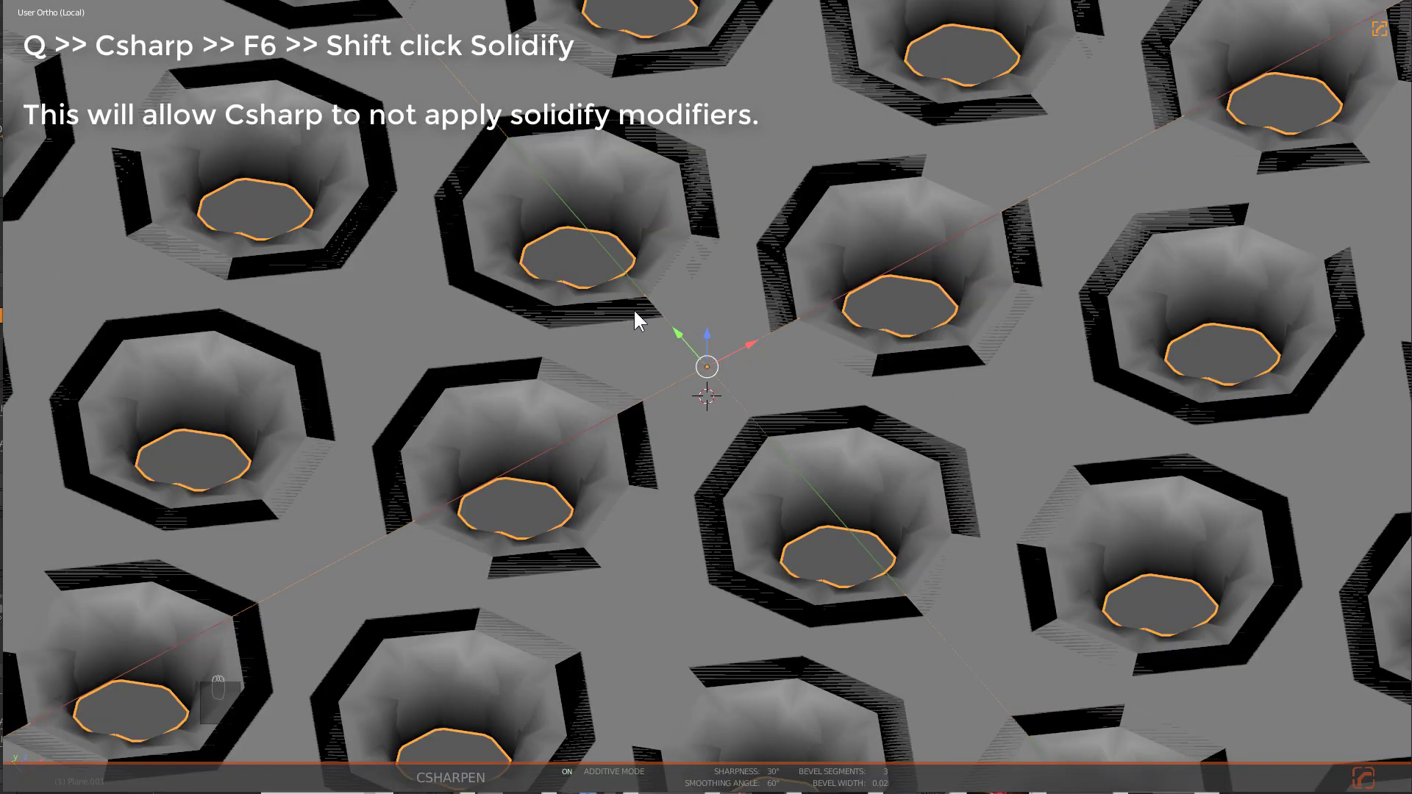
{"action": "key", "text": "F6"}
{"action": "left_click", "coordinate": [666, 401], "text": "shift"}
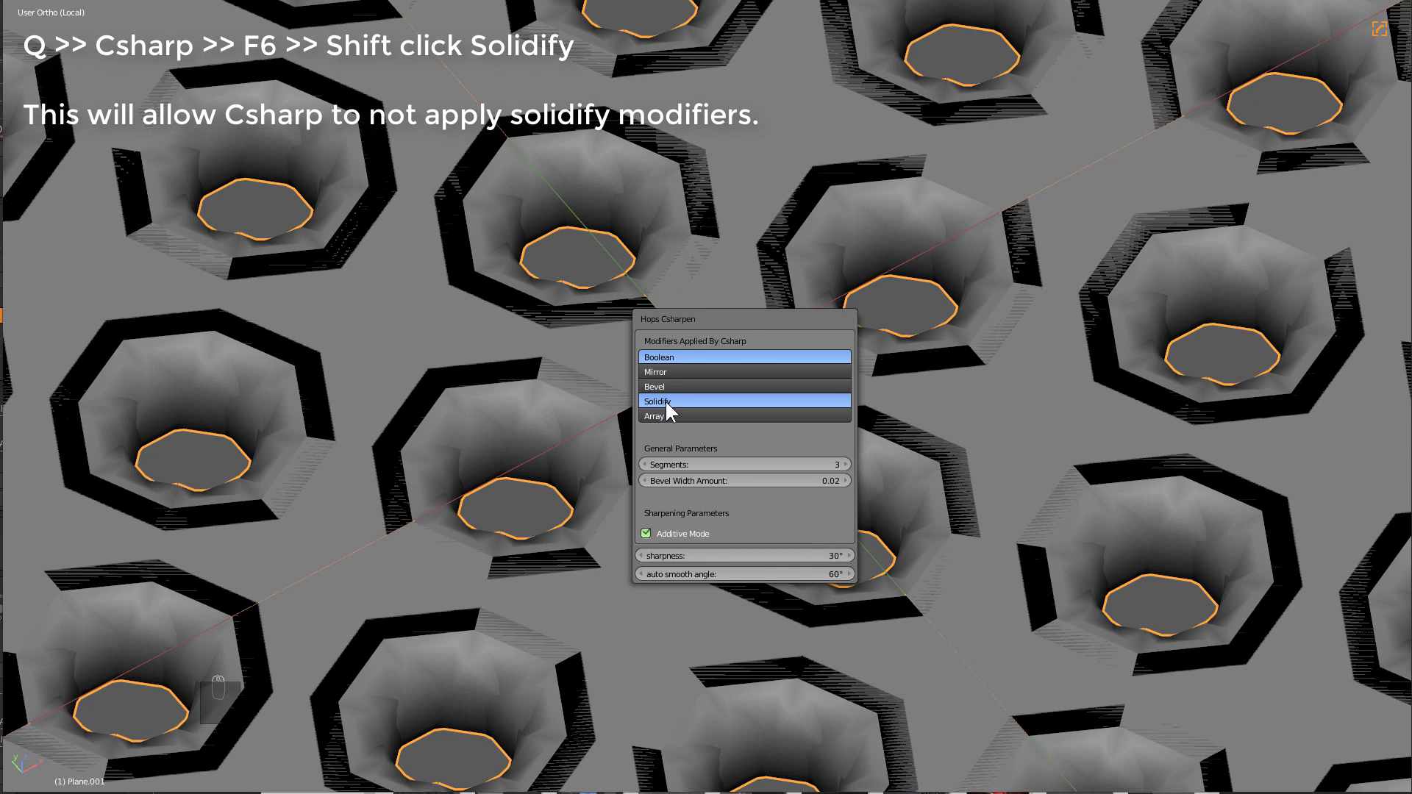
{"action": "left_click", "coordinate": [664, 402], "text": "shift"}
- Select the boundary edges of all holes and the outer rim of the plate and mark them as sharp
{"action": "scroll", "coordinate": [639, 295], "scroll_direction": "down", "scroll_amount": 1}
{"action": "scroll", "coordinate": [780, 270], "scroll_direction": "down", "scroll_amount": 8}
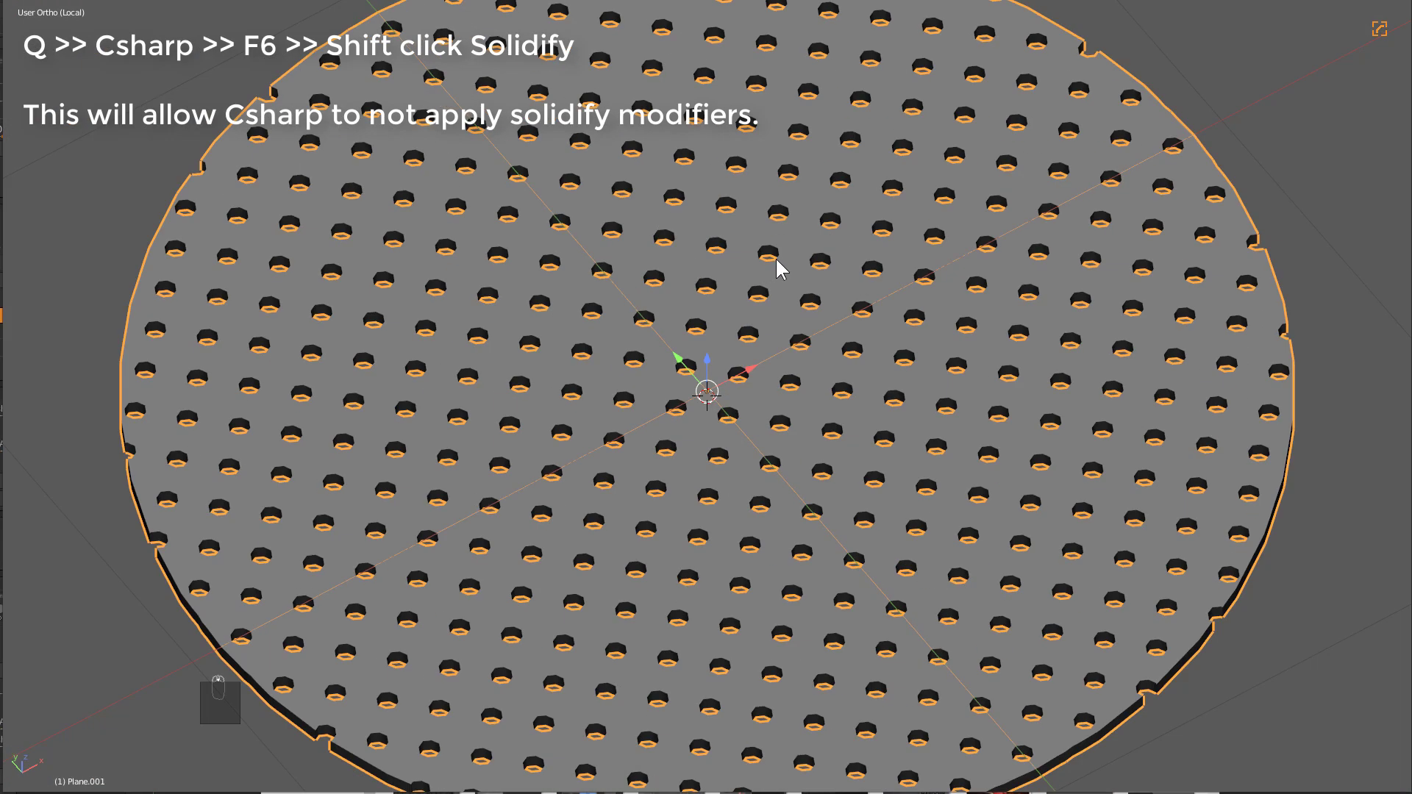
{"action": "key", "text": "Tab"}
{"action": "key", "text": "a"}
{"action": "key", "text": "a"}
{"action": "key", "text": "shift+grave"}
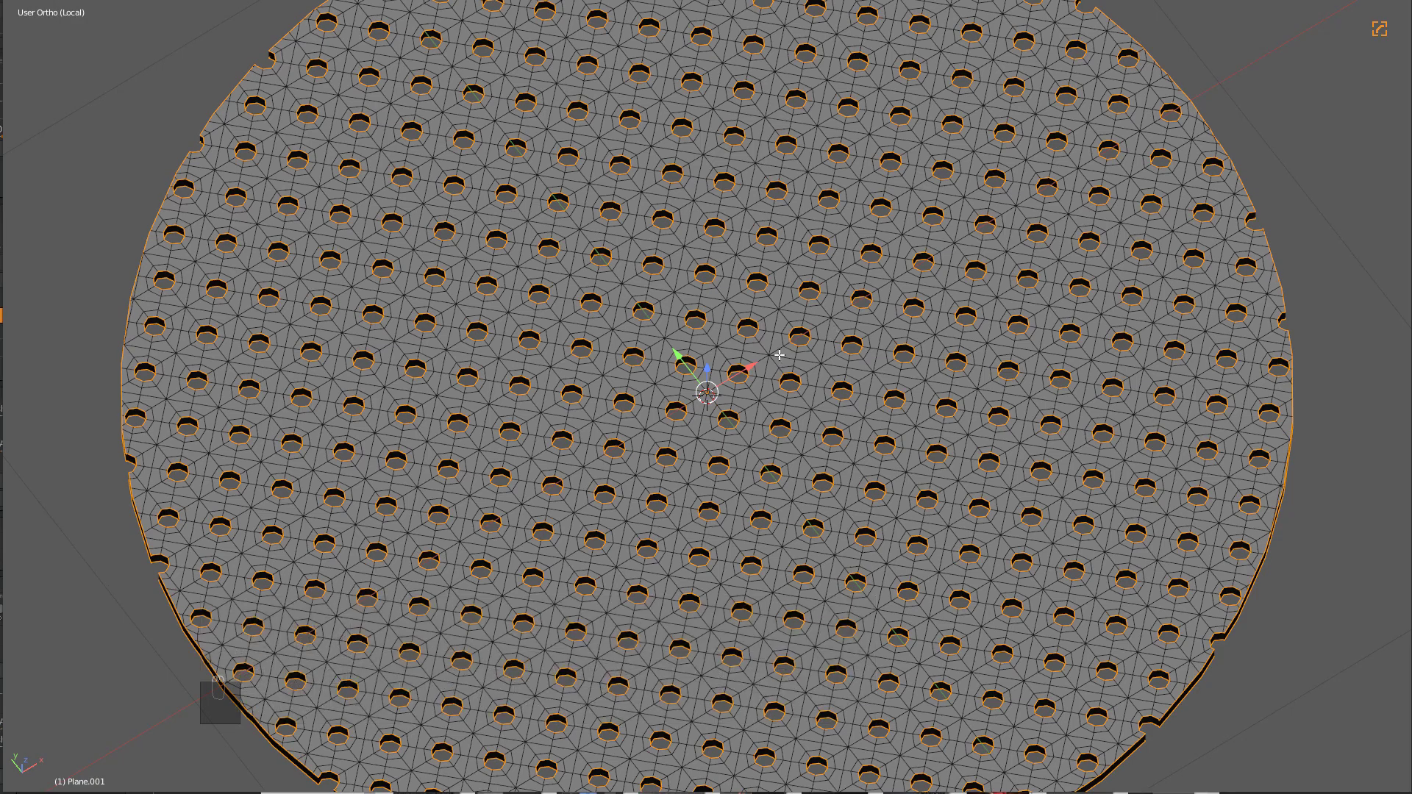
{"action": "key", "text": "a"}
{"action": "key", "text": "a"}
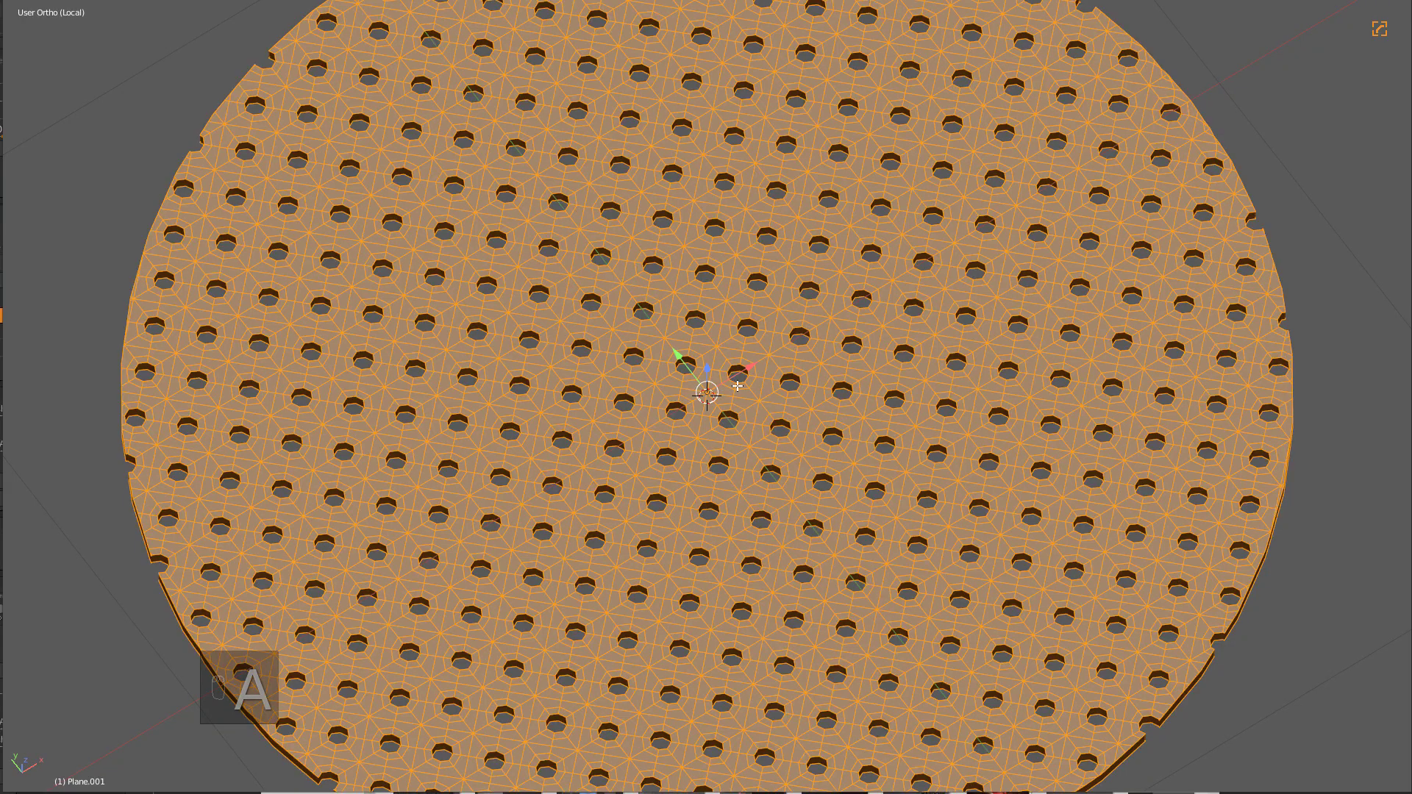
{"action": "key", "text": "shift+grave"}
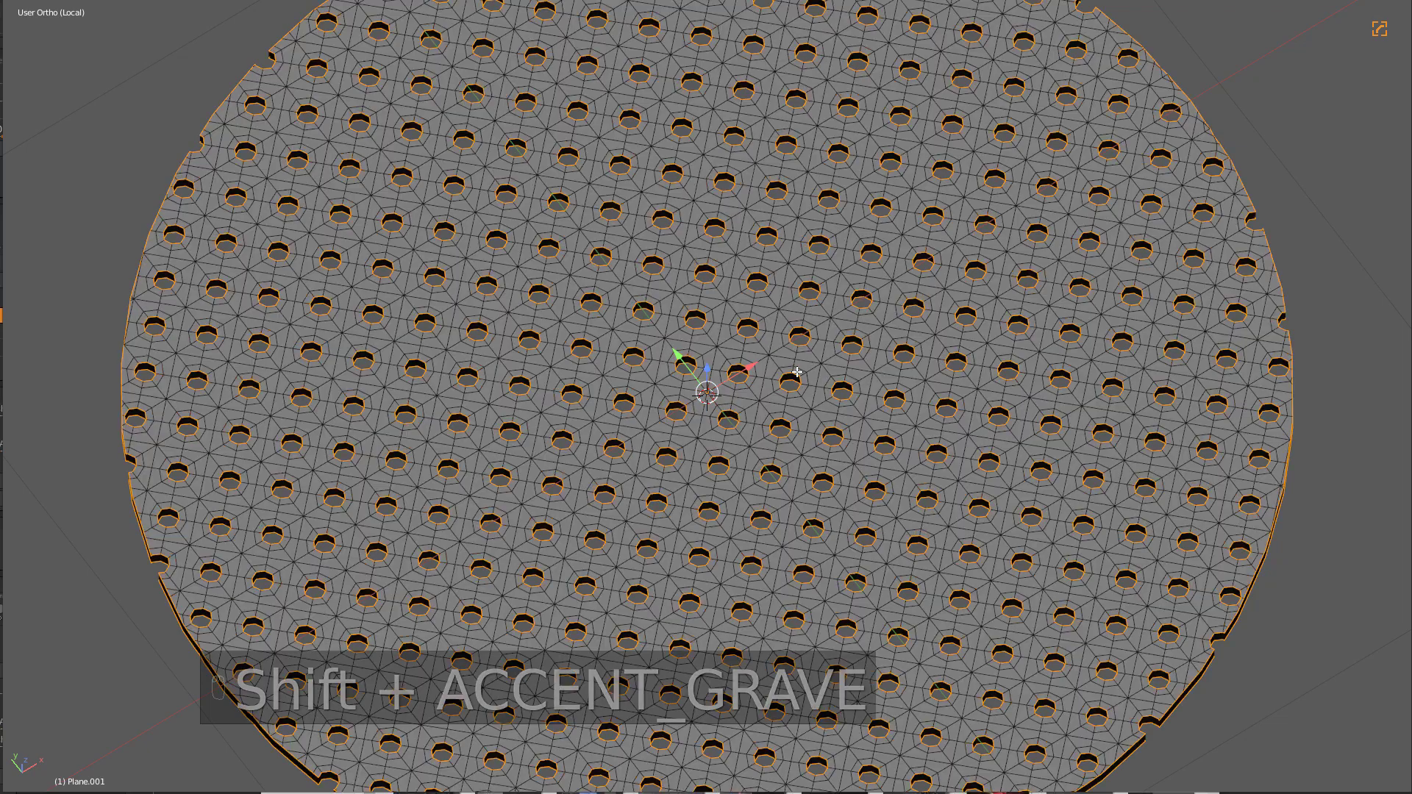
{"action": "scroll", "coordinate": [553, 323], "scroll_direction": "up", "scroll_amount": 9}
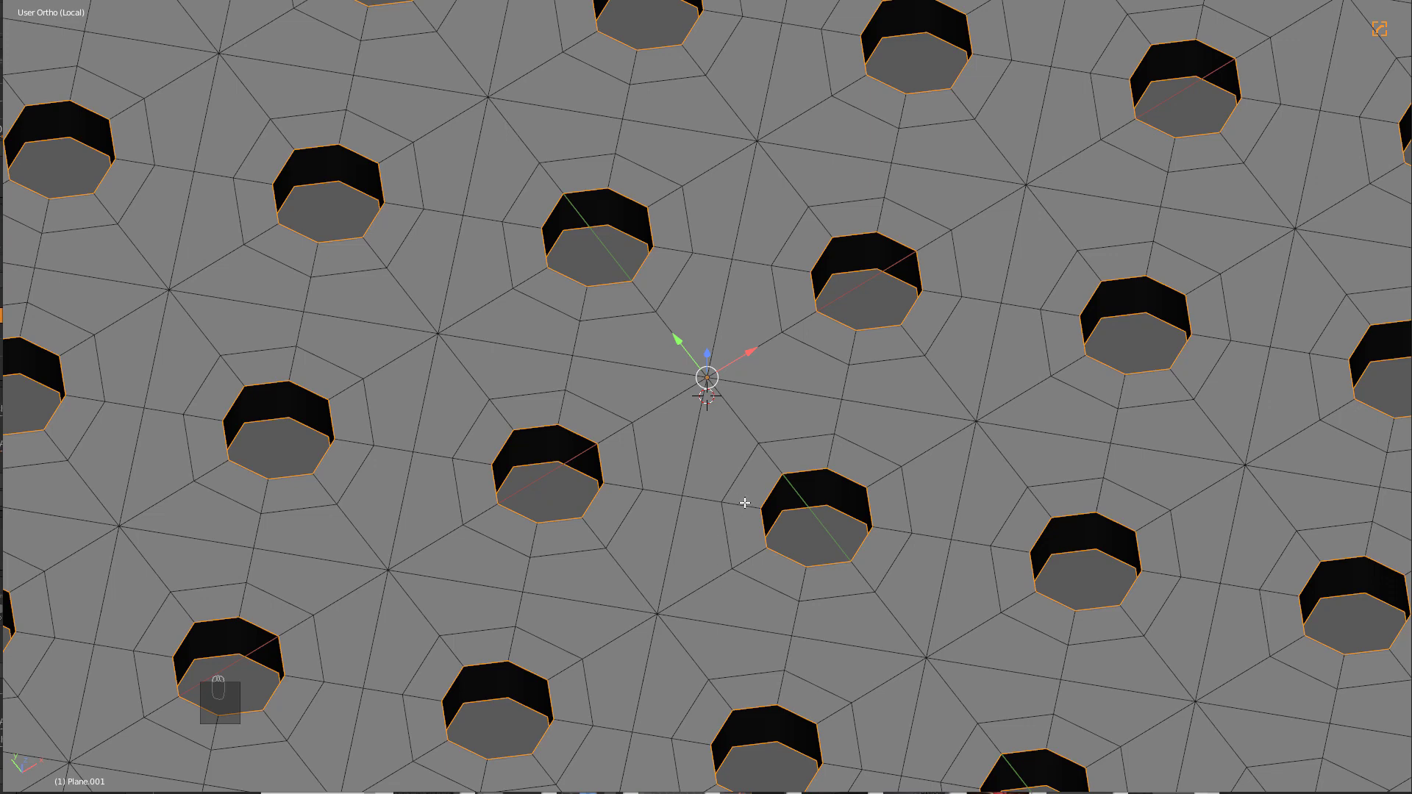
{"action": "key", "text": "q"}
{"action": "left_click", "coordinate": [722, 502]}
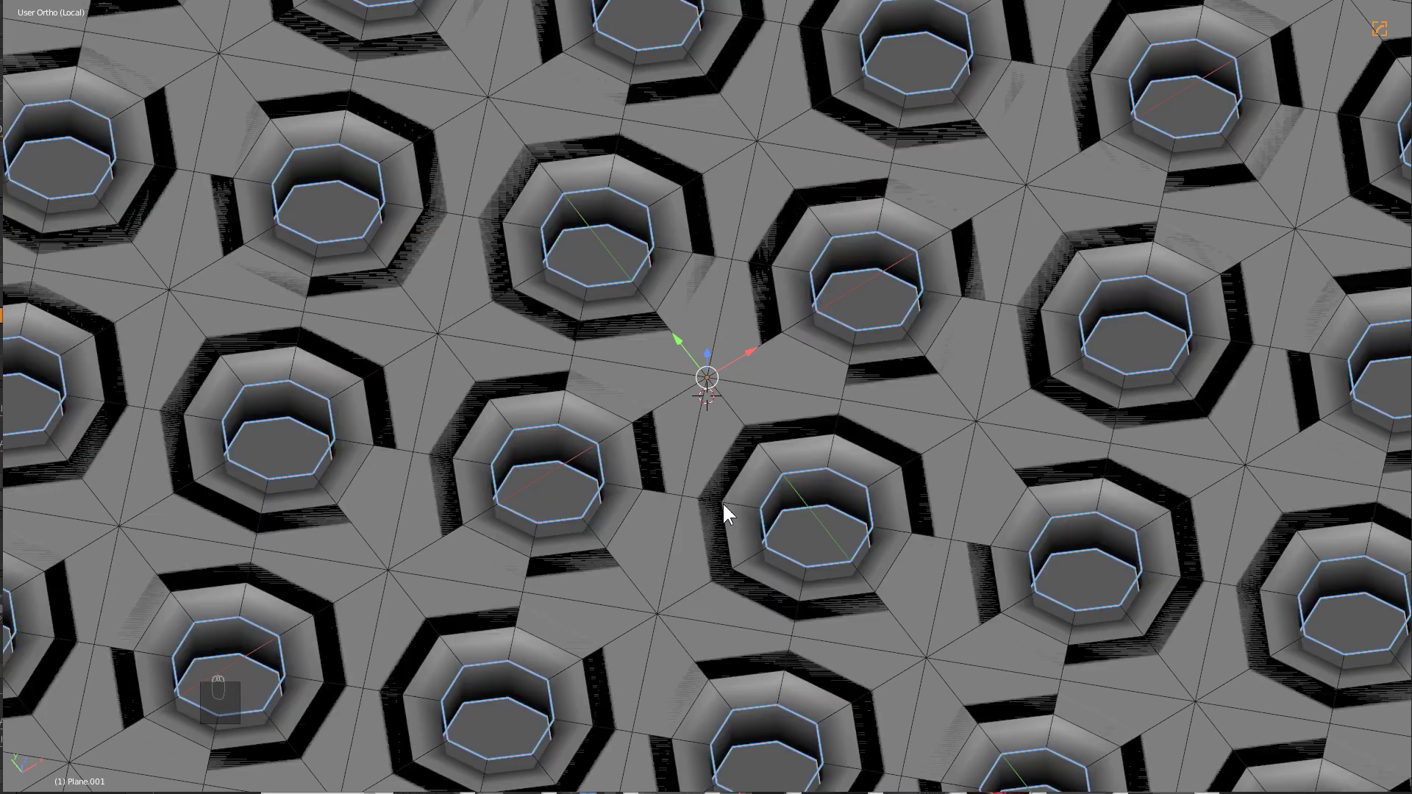
- Adjust the plate's bevel interactively to a smaller width around the holes
{"action": "key", "text": "Tab"}
{"action": "key", "text": "q"}
{"action": "left_click", "coordinate": [631, 489]}
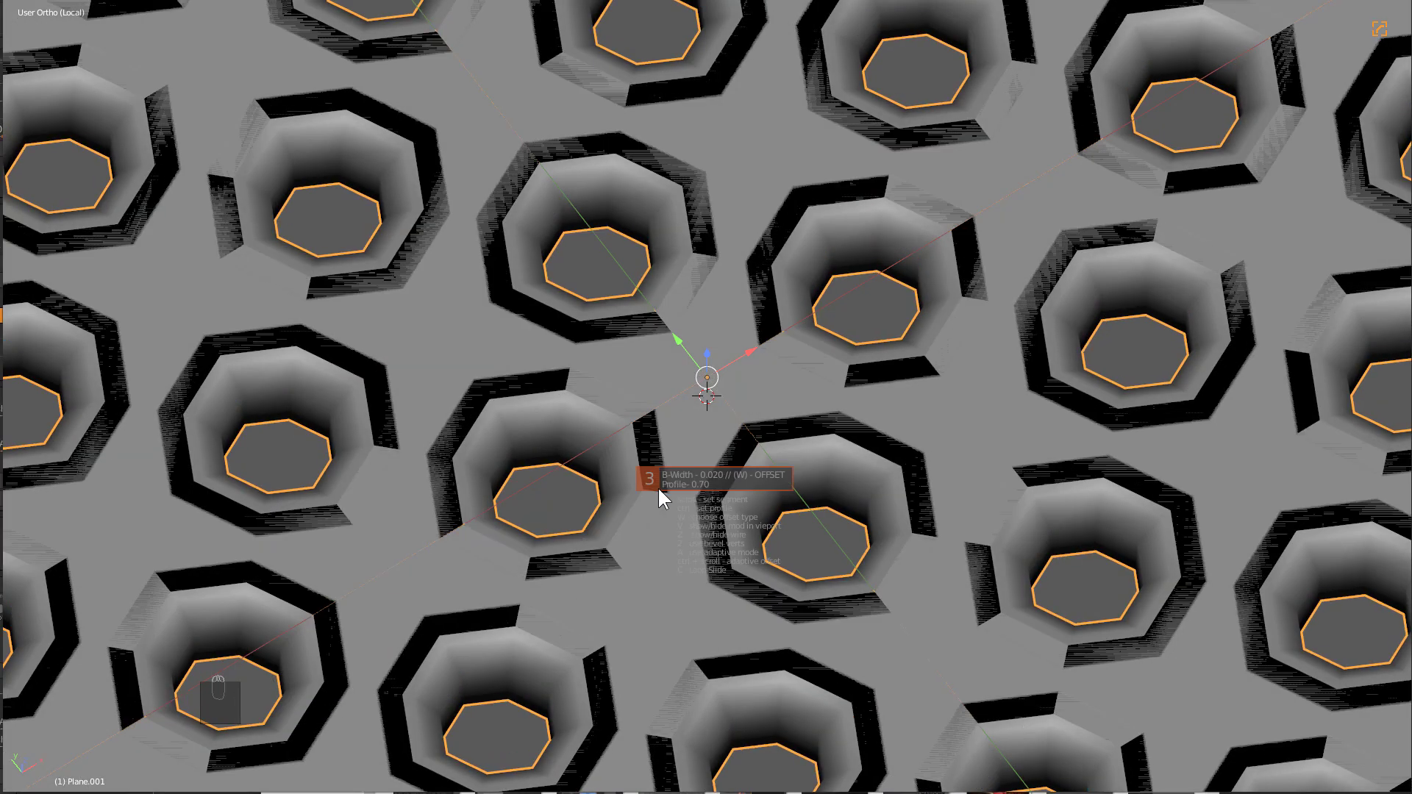
{"action": "left_click", "coordinate": [704, 491]}
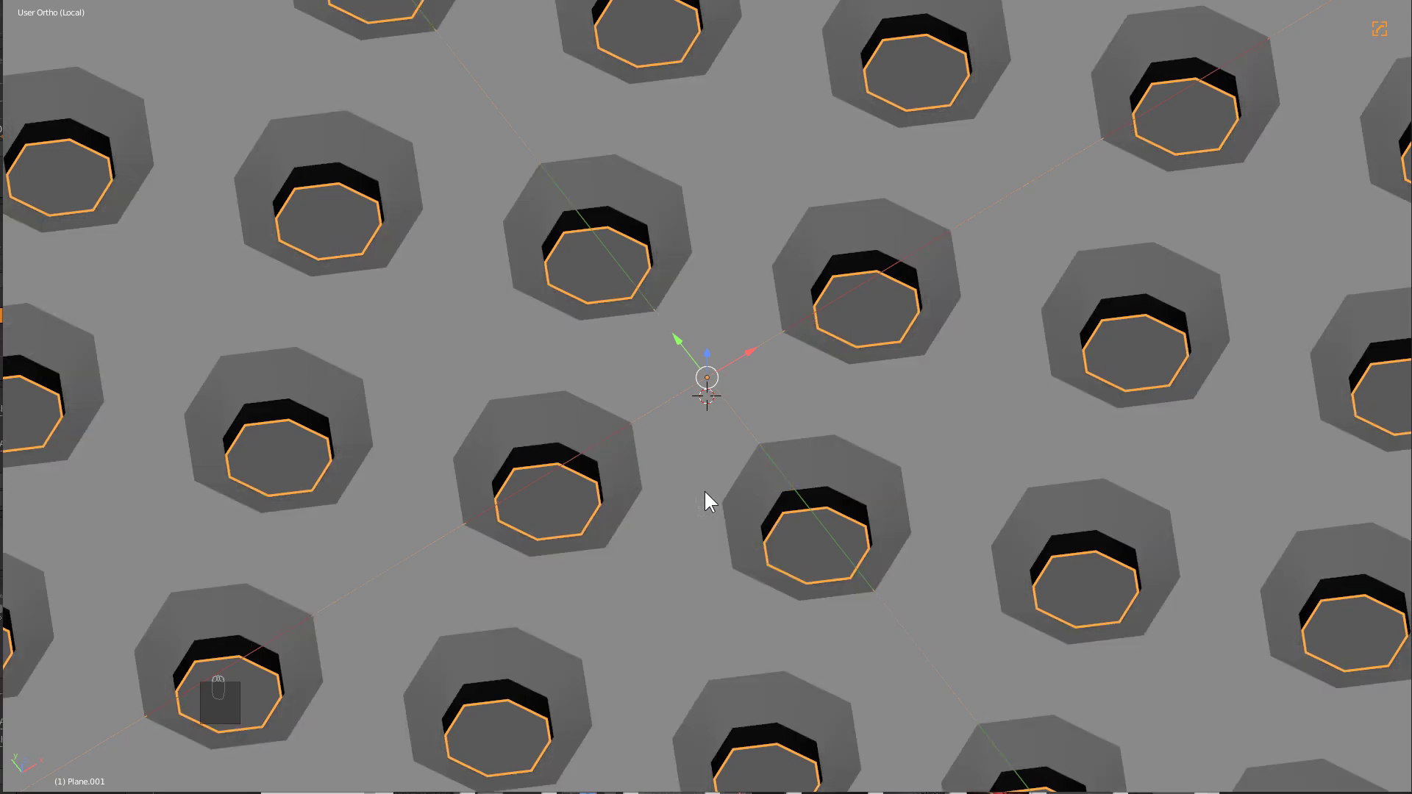
- Leave local view, deselect everything and frame the whole vent assembly
{"action": "scroll", "coordinate": [706, 498], "scroll_direction": "down", "scroll_amount": 8}
{"action": "key", "text": "KP_Divide"}
{"action": "key", "text": "a"}
{"action": "key", "text": "a"}
{"action": "scroll", "coordinate": [841, 482], "scroll_direction": "down", "scroll_amount": 3}
{"action": "middle_click_drag", "start_coordinate": [841, 482], "coordinate": [802, 495]}
{"action": "scroll", "coordinate": [803, 497], "scroll_direction": "down", "scroll_amount": 3}
{"action": "scroll", "coordinate": [802, 496], "scroll_direction": "down", "scroll_amount": 4}
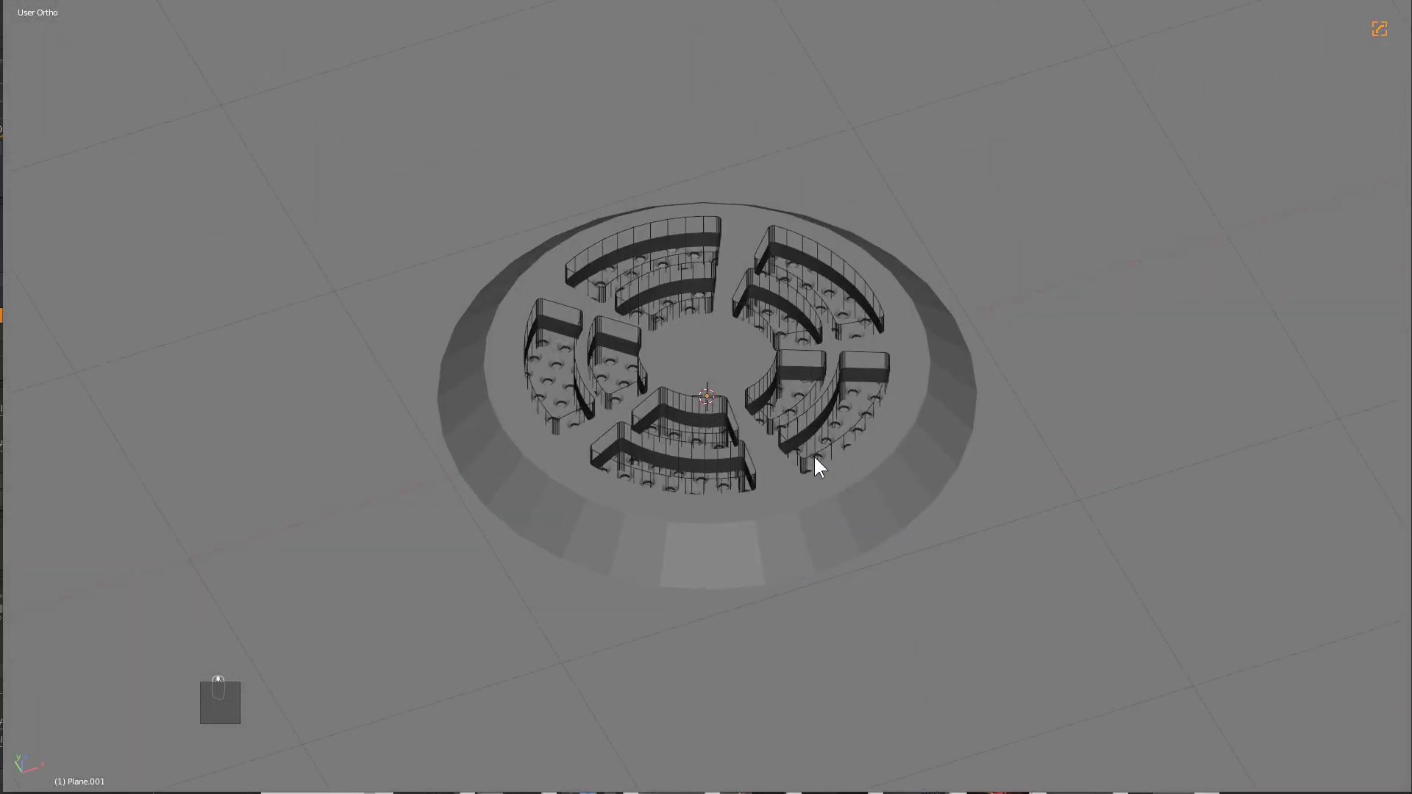
- Hide the base block, camera and lamp to examine the boolean cutters and perforated plate from the front
{"action": "scroll", "coordinate": [815, 471], "scroll_direction": "down", "scroll_amount": 5}
{"action": "middle_click_drag", "start_coordinate": [819, 479], "coordinate": [841, 516]}
{"action": "key", "text": "a"}
{"action": "key", "text": "a"}
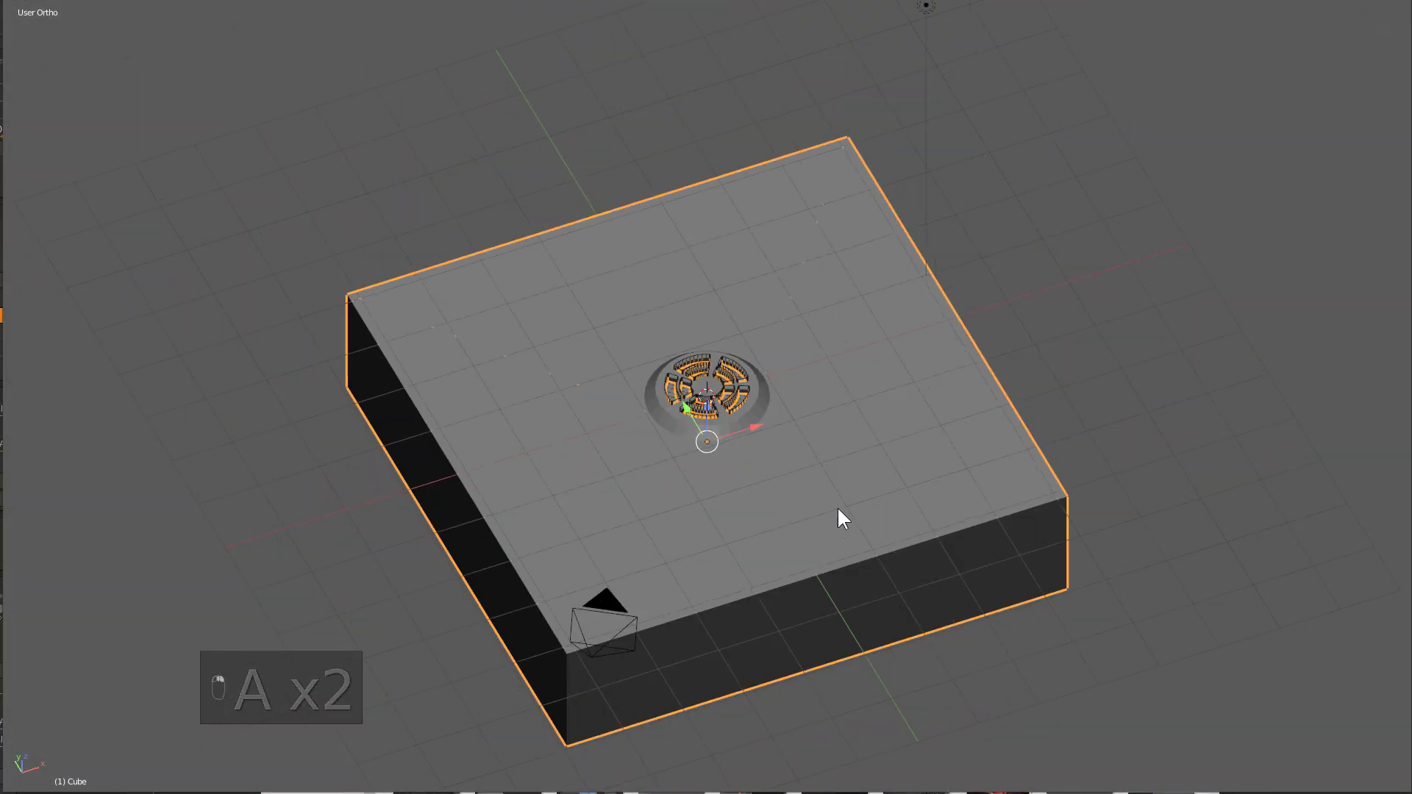
{"action": "key", "text": "h"}
{"action": "scroll", "coordinate": [746, 532], "scroll_direction": "down", "scroll_amount": 2}
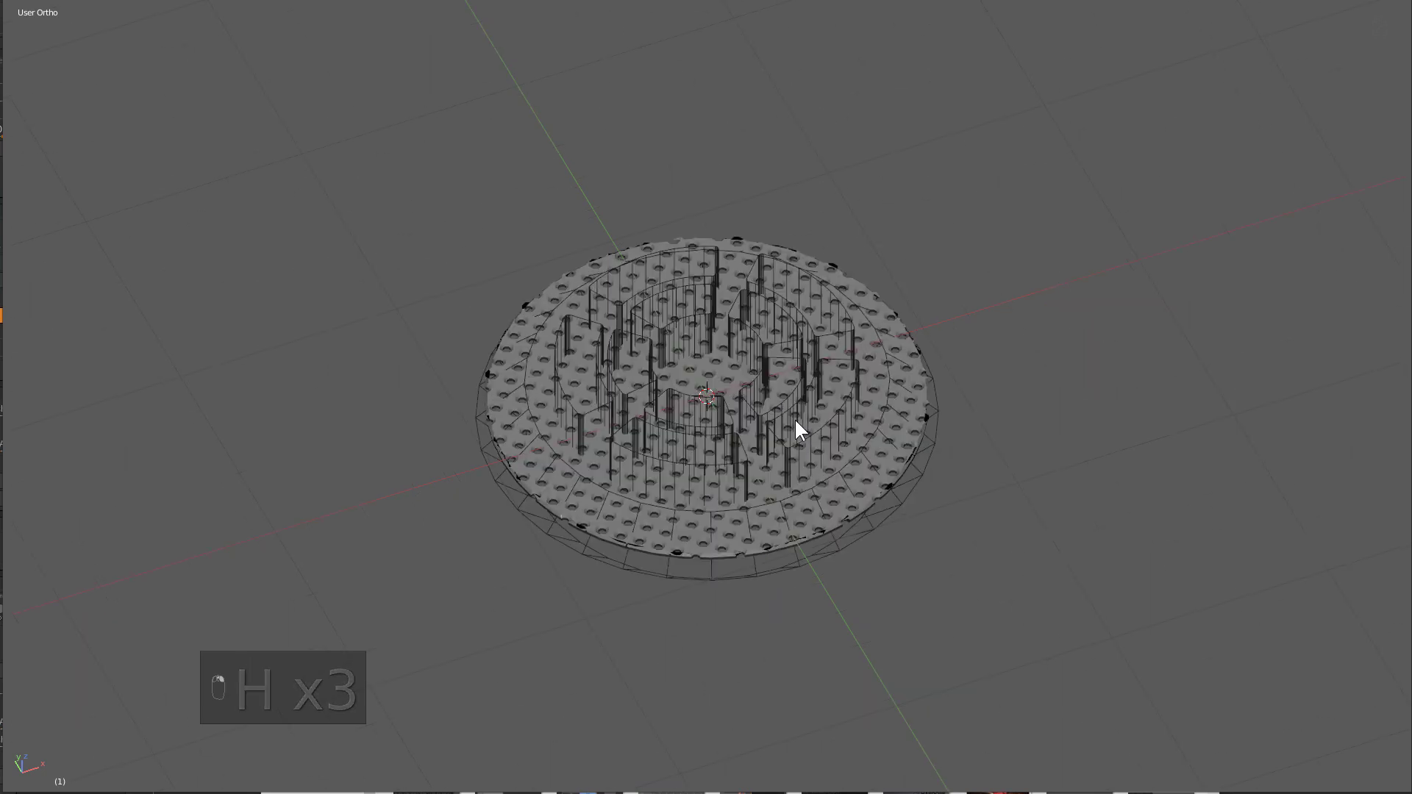
{"action": "mouse_move", "coordinate": [797, 429]}
{"action": "middle_mouse_down"}
{"action": "mouse_move", "coordinate": [760, 400]}
{"action": "mouse_move", "coordinate": [772, 419]}
{"action": "middle_mouse_up"}
{"action": "scroll", "coordinate": [1051, 439], "scroll_direction": "up", "scroll_amount": 3}
{"action": "middle_click_drag", "start_coordinate": [1051, 432], "coordinate": [1041, 414]}
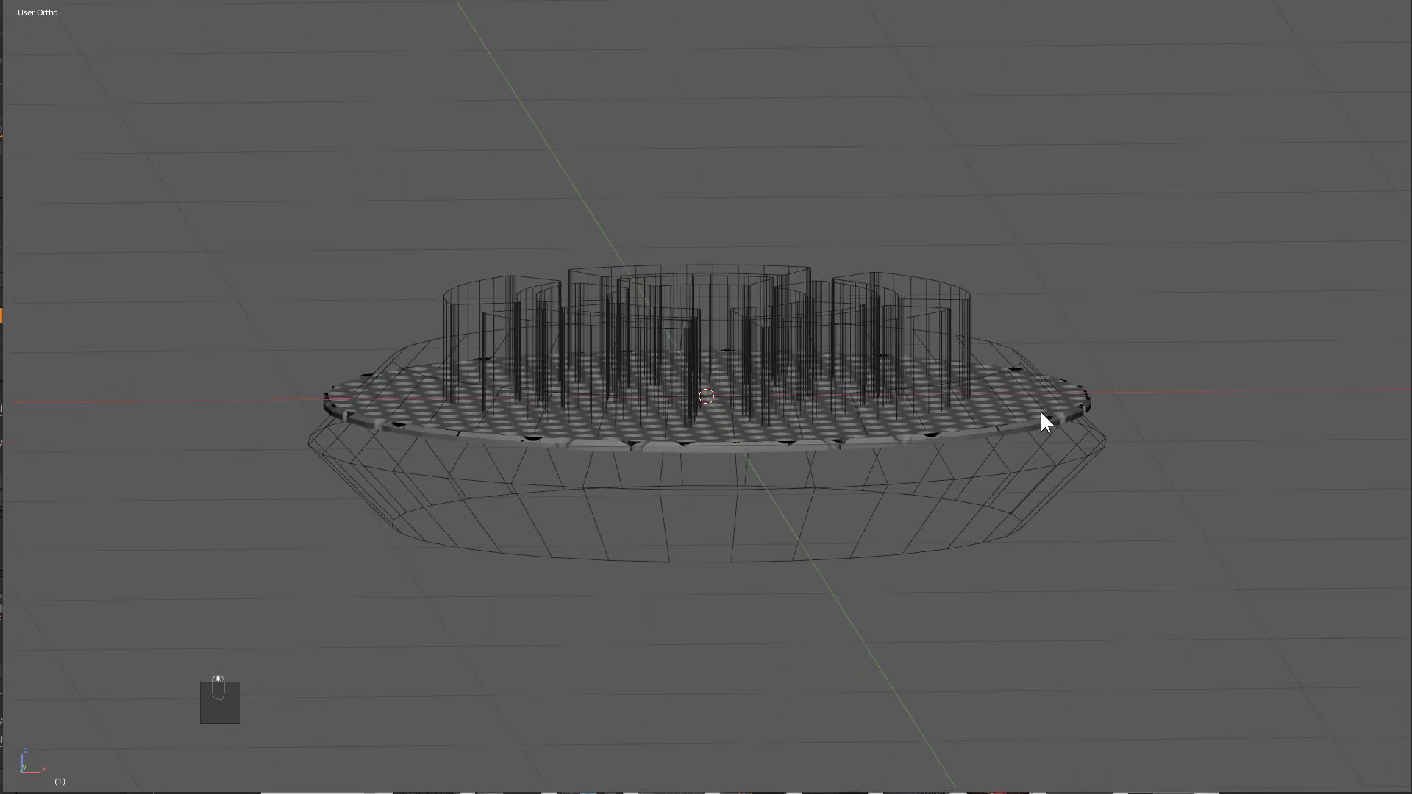
{"action": "right_click", "coordinate": [1021, 364]}
{"action": "key", "text": "KP_1"}
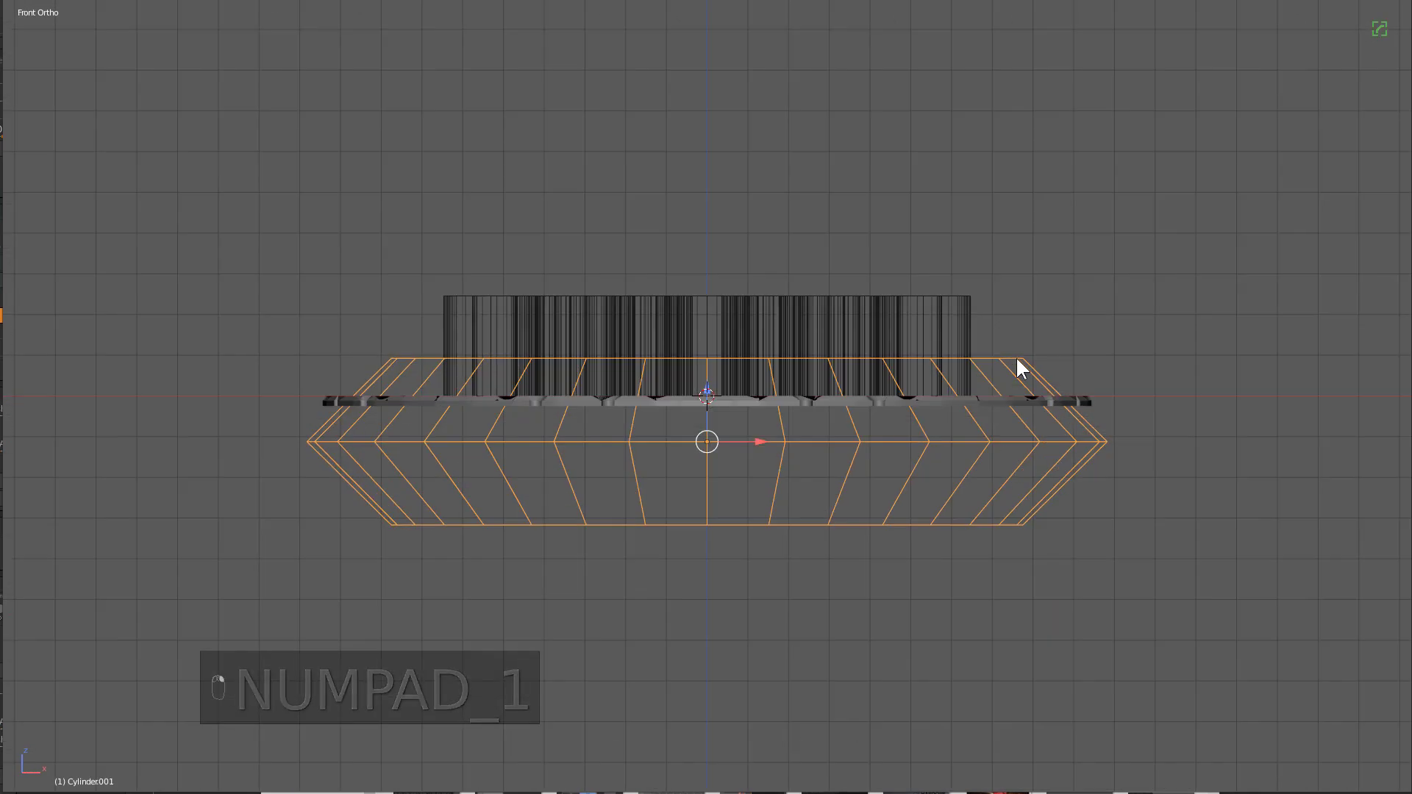
- Unhide everything, hide the block, camera and lamp again, and examine how the cutter cylinders overlap in front view
{"action": "key", "text": "alt+h"}
{"action": "scroll", "coordinate": [1037, 436], "scroll_direction": "down", "scroll_amount": 5}
{"action": "key", "text": "a"}
{"action": "right_click", "coordinate": [1037, 435]}
{"action": "key", "text": "x"}
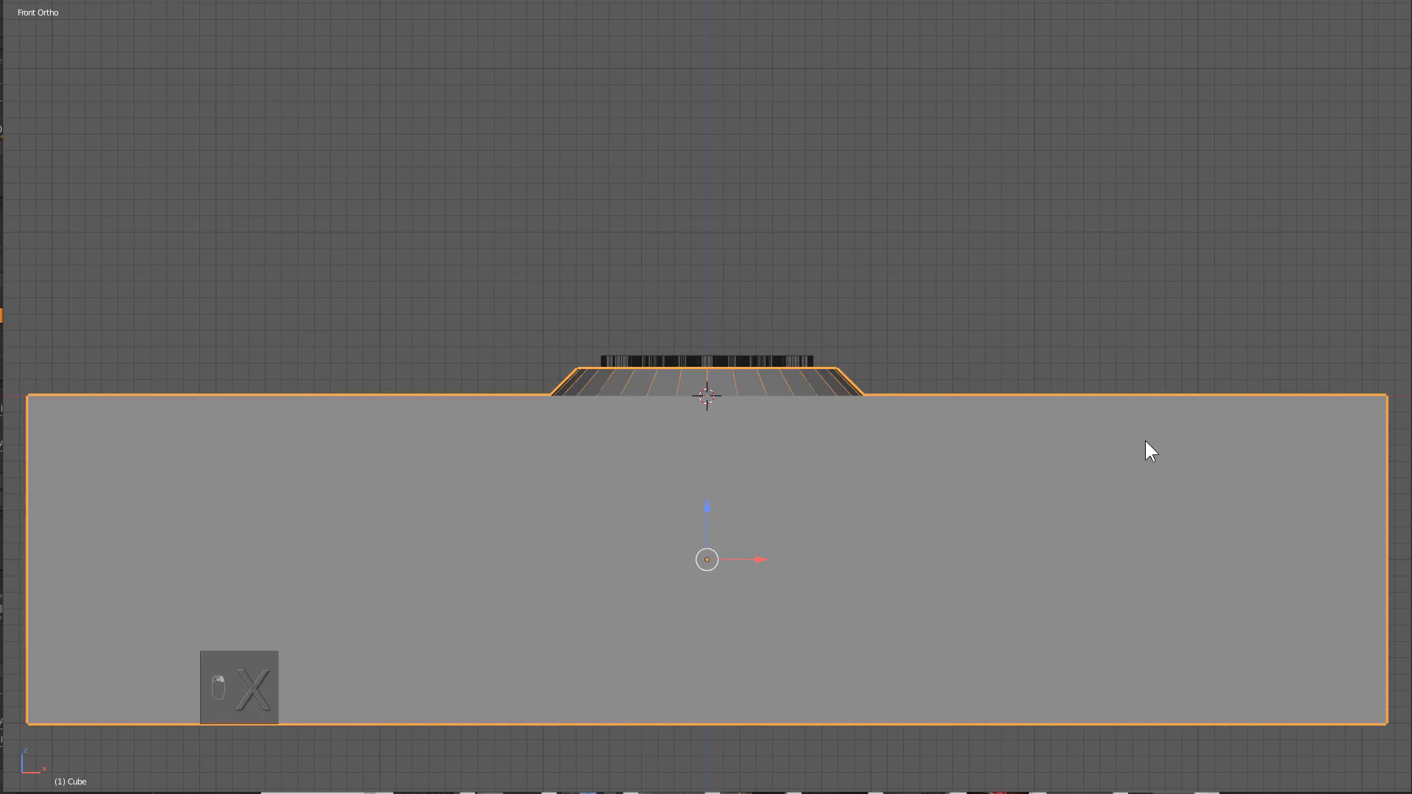
{"action": "key", "text": "h"}
{"action": "scroll", "coordinate": [861, 381], "scroll_direction": "down", "scroll_amount": 6}
{"action": "right_click", "coordinate": [487, 237]}
{"action": "key", "text": "h"}
{"action": "right_click", "coordinate": [892, 127]}
{"action": "key", "text": "h"}
{"action": "scroll", "coordinate": [810, 350], "scroll_direction": "up", "scroll_amount": 8}
{"action": "scroll", "coordinate": [696, 413], "scroll_direction": "up", "scroll_amount": 2}
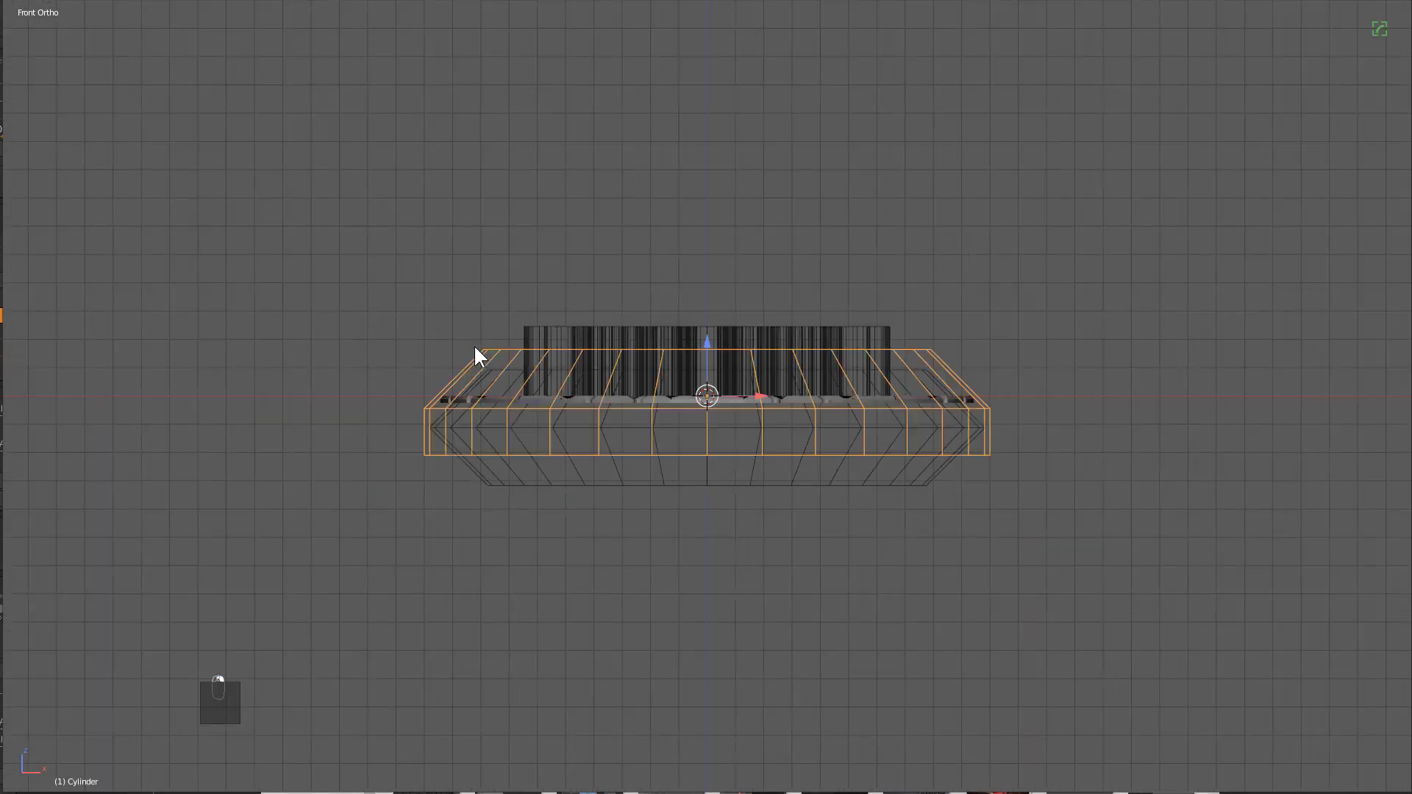
{"action": "right_click", "coordinate": [734, 408]}
{"action": "scroll", "coordinate": [772, 412], "scroll_direction": "down", "scroll_amount": 3}
- Unhide all objects and check which cutters the base block's boolean modifiers use and in what order
{"action": "key", "text": "alt+h"}
{"action": "key", "text": "a"}
{"action": "middle_click_drag", "start_coordinate": [804, 445], "coordinate": [1104, 498]}
{"action": "right_click", "coordinate": [1018, 447]}
{"action": "key", "text": "ctrl+grave"}
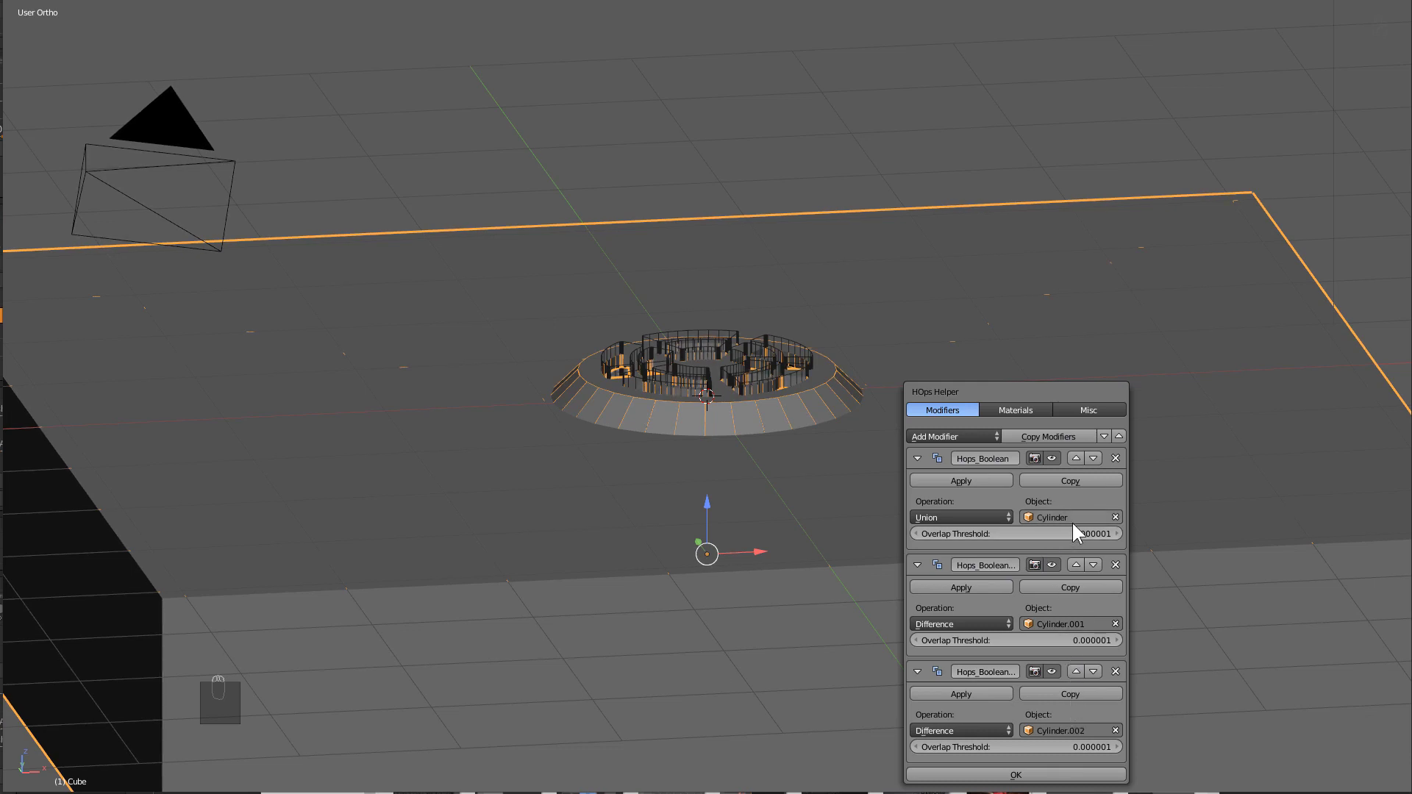
- Rename the union cutter cylinder's object and mesh data to C1-U
{"action": "right_click", "coordinate": [836, 390]}
{"action": "key", "text": "z"}
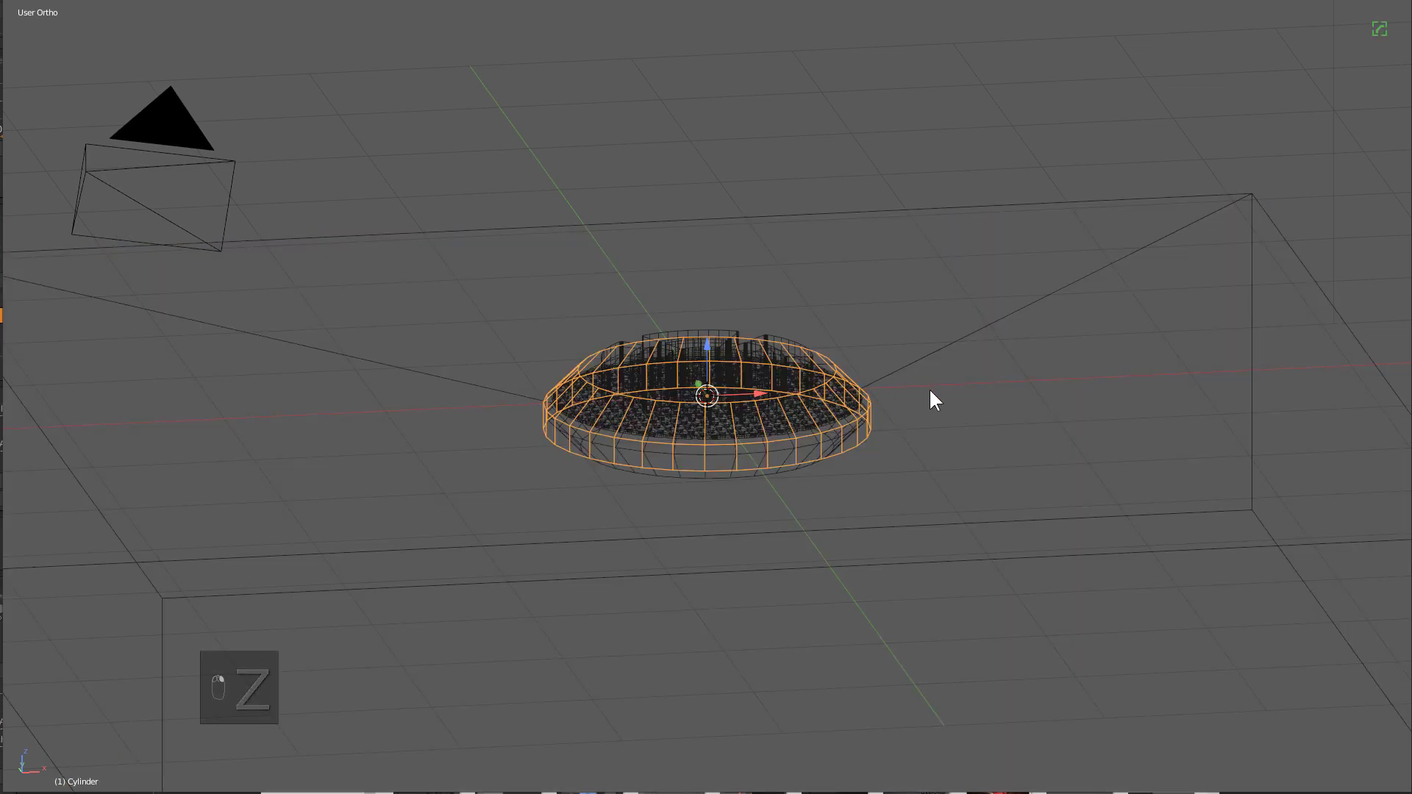
{"action": "key", "text": "n"}
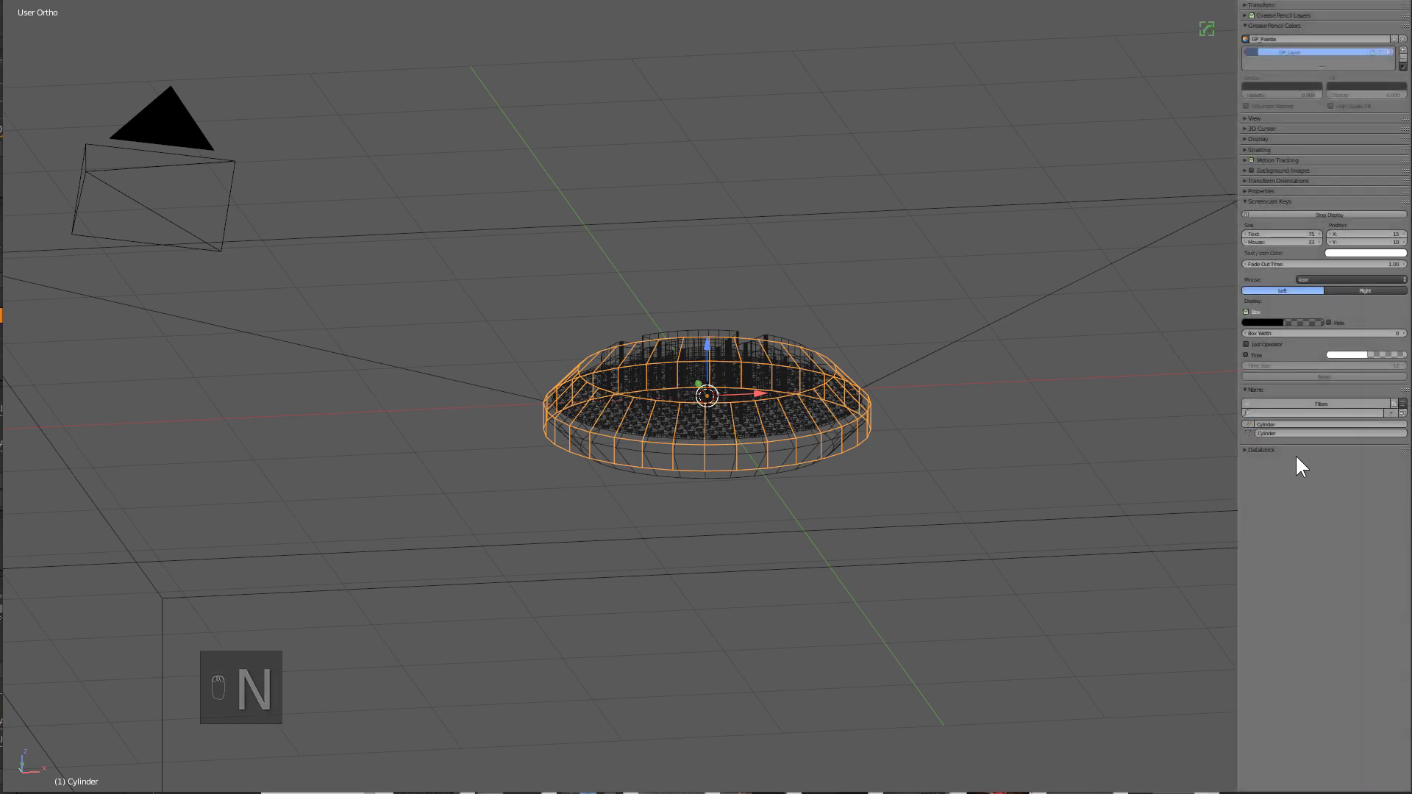
{"action": "scroll", "coordinate": [1293, 530], "scroll_direction": "up", "scroll_amount": 8}
{"action": "left_click", "coordinate": [1307, 318]}
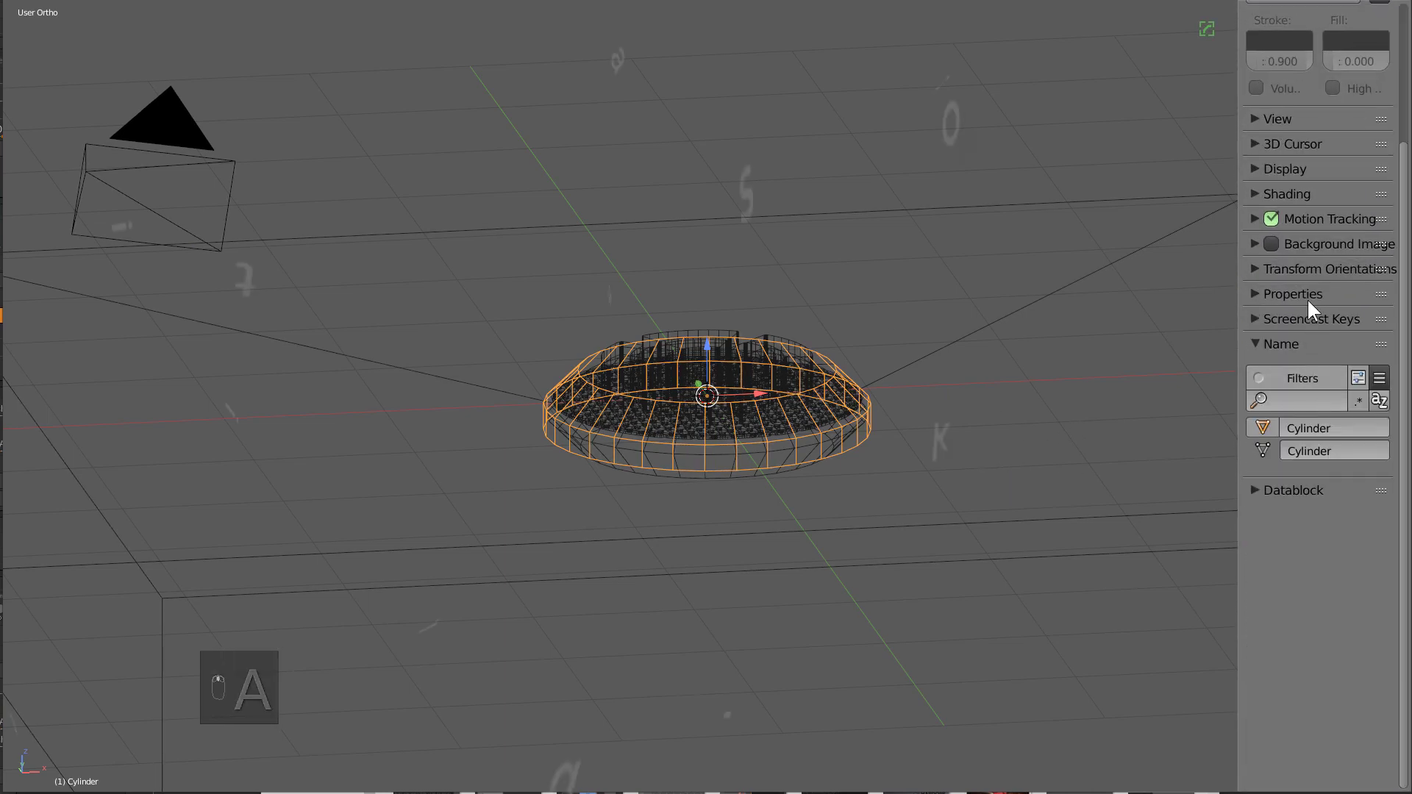
{"action": "double_click", "coordinate": [1310, 426]}
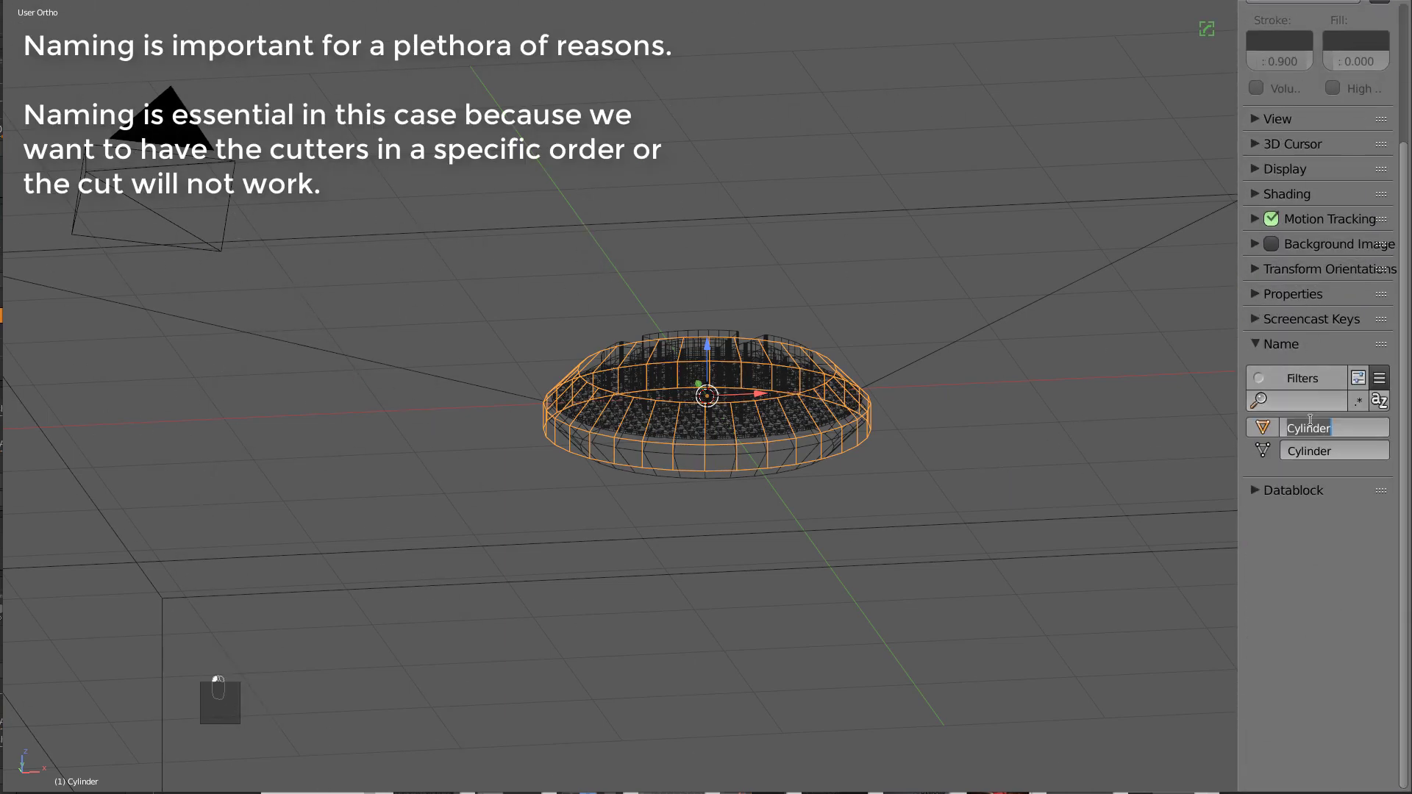
{"action": "type", "text": "C1-U"}
{"action": "key", "text": "Return"}
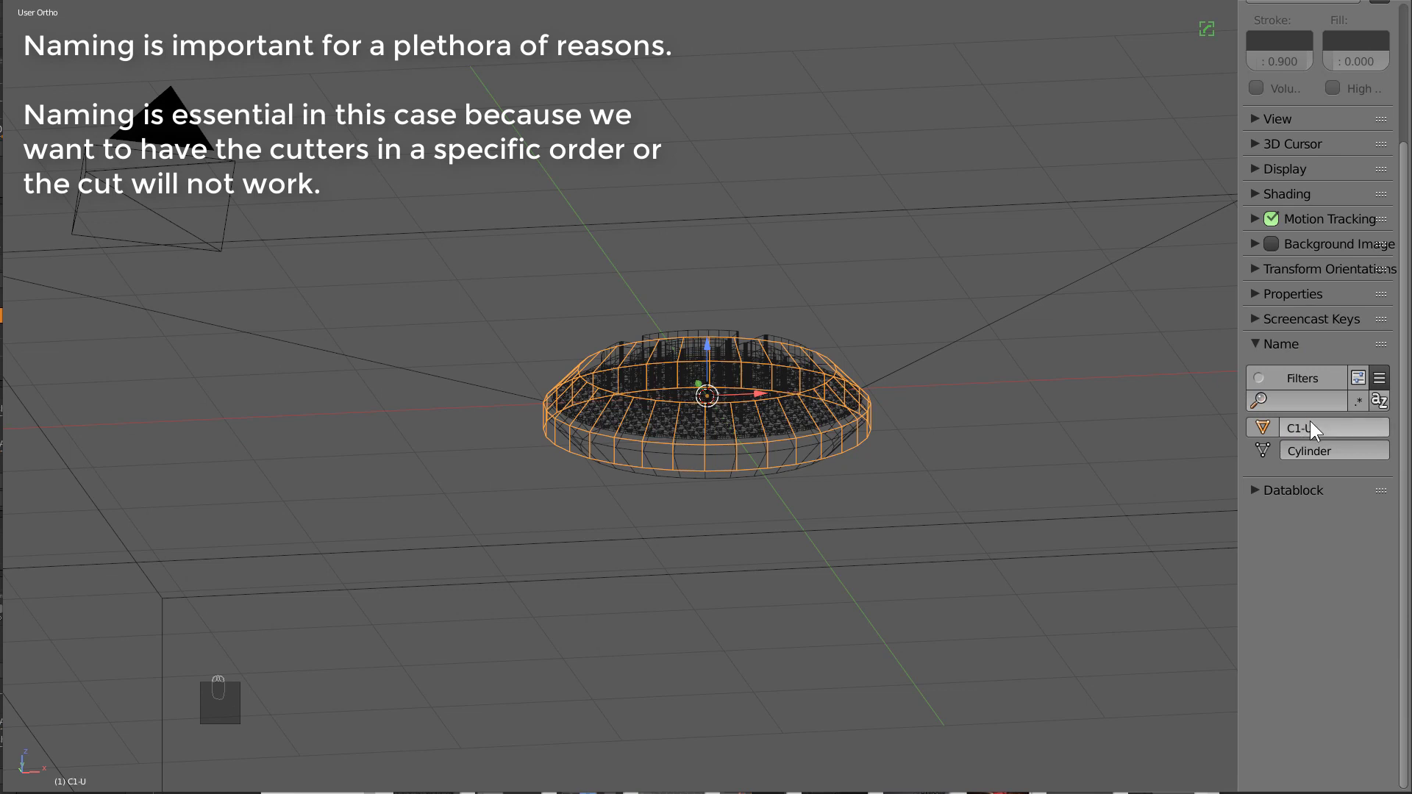
{"action": "key", "text": "ctrl+c"}
{"action": "key", "text": "ctrl+v"}
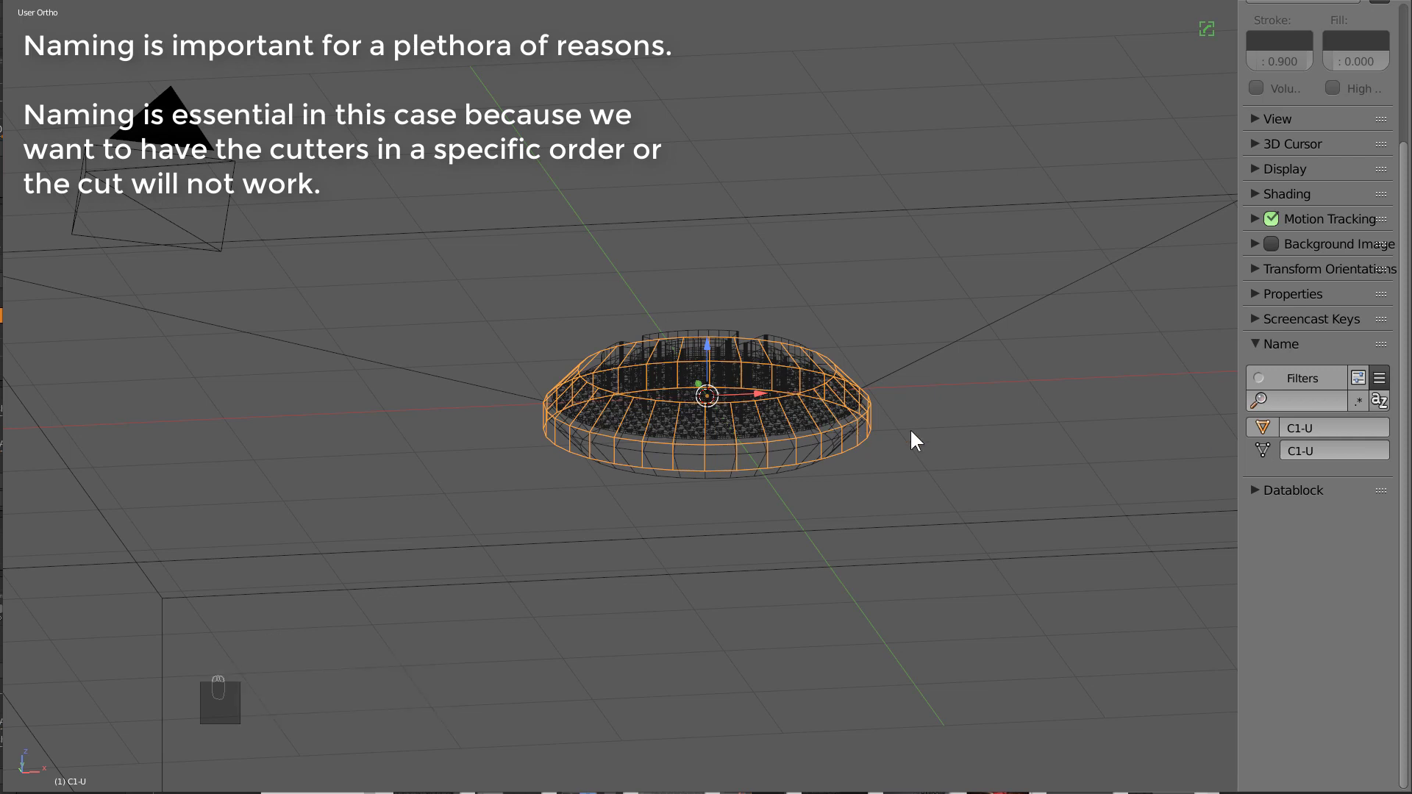
- Check the block's boolean stack and rename the first difference cutter's object and mesh data to C2
{"action": "right_click", "coordinate": [978, 338], "text": "shift"}
{"action": "key", "text": "ctrl+grave"}
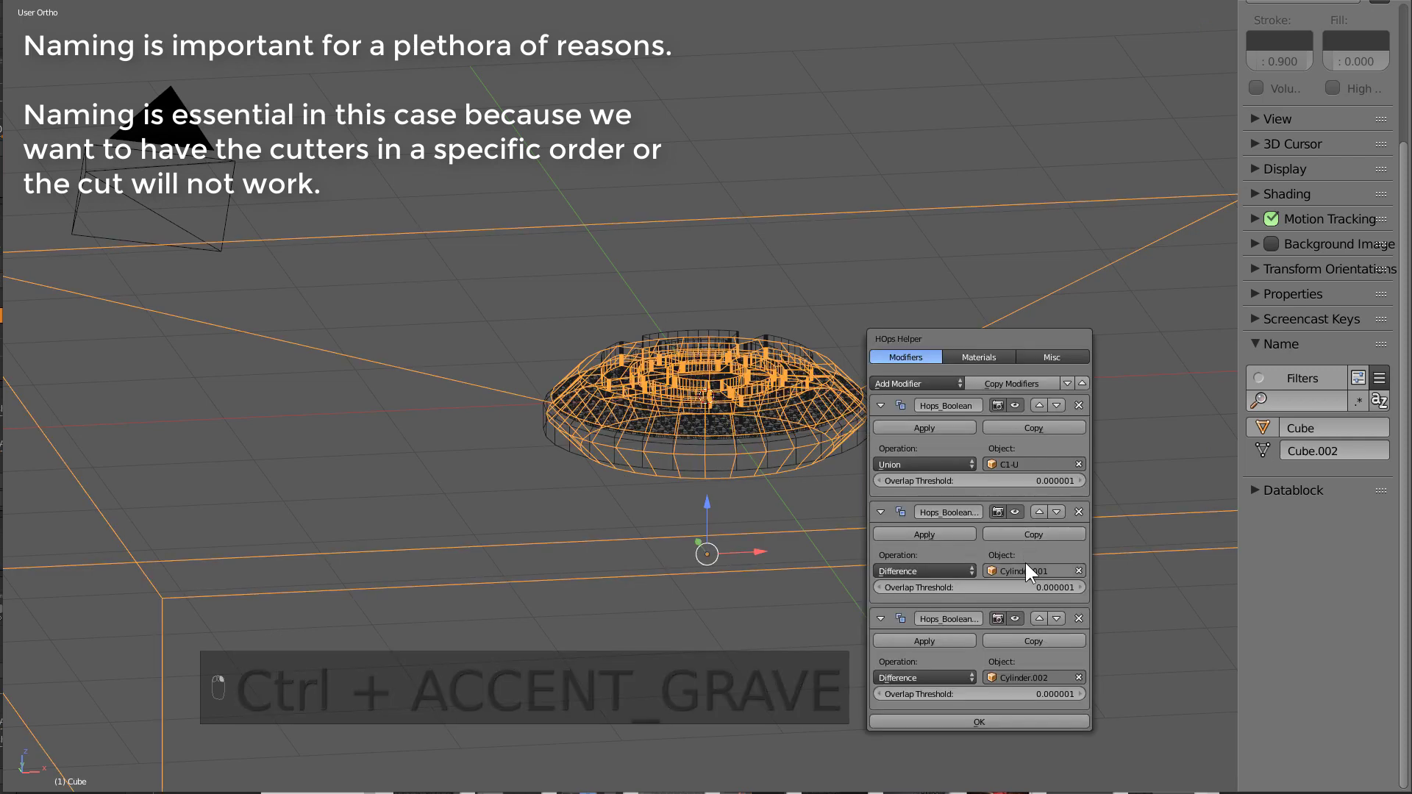
{"action": "right_click", "coordinate": [796, 442]}
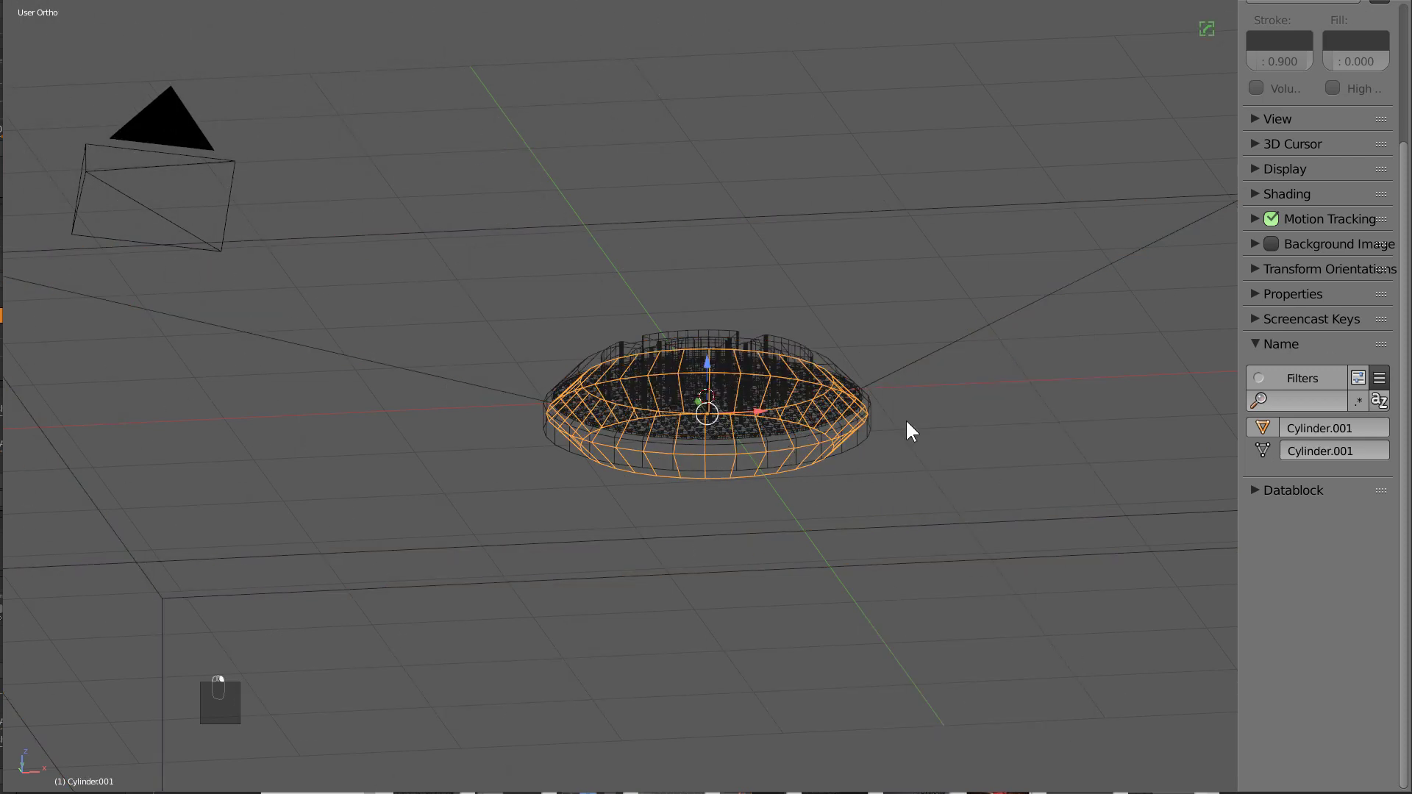
{"action": "left_click", "coordinate": [1324, 426]}
{"action": "type", "text": "C2"}
{"action": "key", "text": "Return"}
{"action": "key", "text": "ctrl+c"}
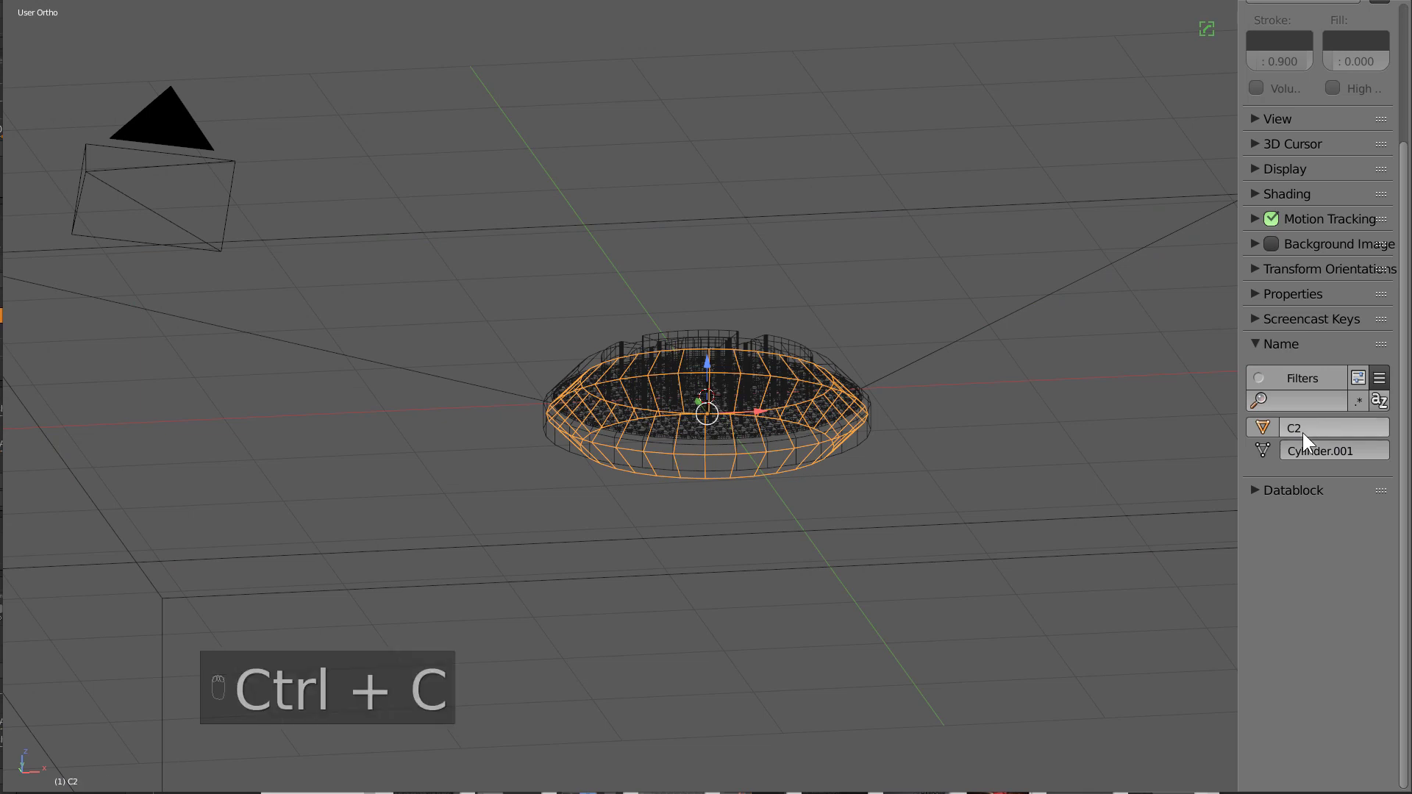
{"action": "key", "text": "ctrl+v"}
- Check the block's boolean stack again and rename the curved-slot cutter's object and mesh data to C3
{"action": "scroll", "coordinate": [841, 449], "scroll_direction": "up", "scroll_amount": 2}
{"action": "key", "text": "z"}
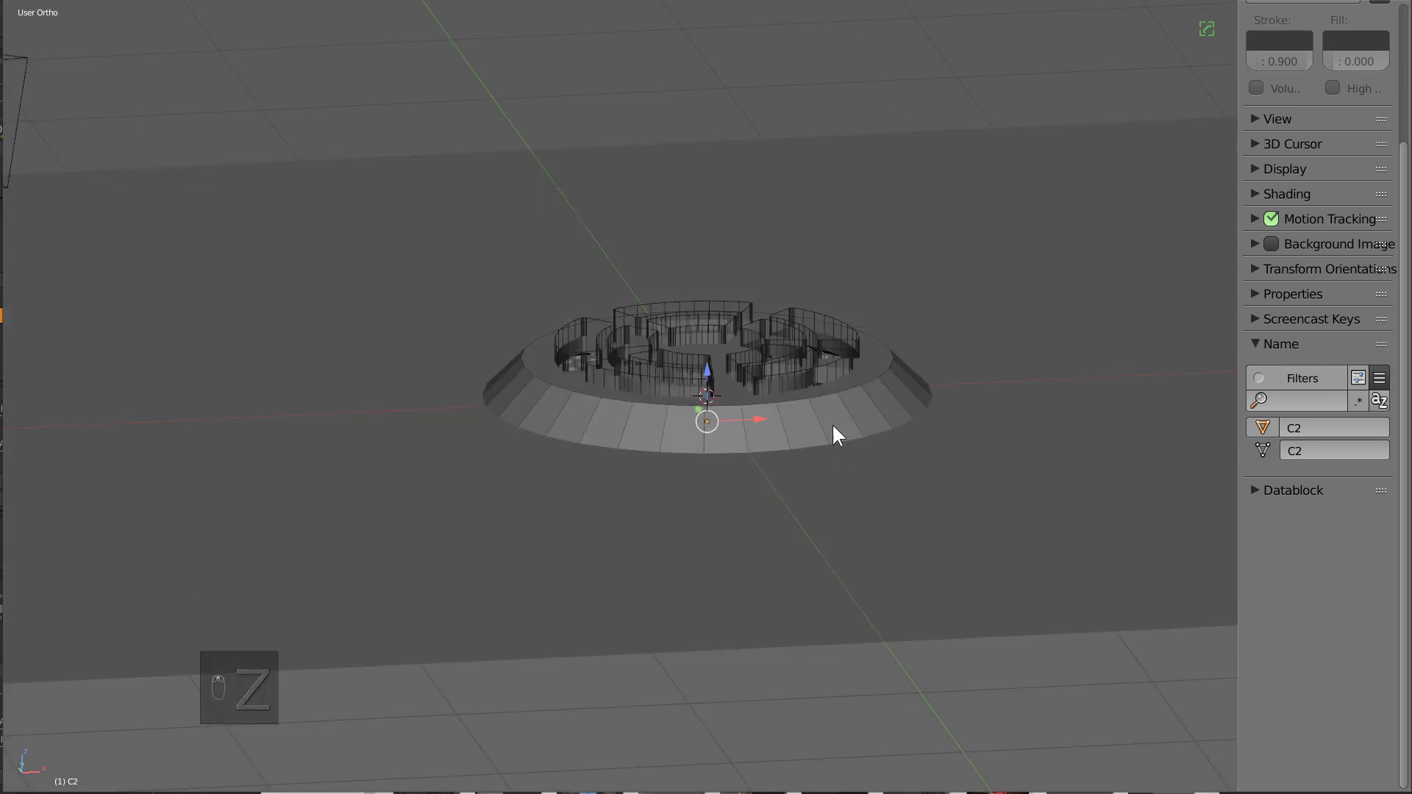
{"action": "right_click", "coordinate": [979, 470]}
{"action": "key", "text": "ctrl+grave"}
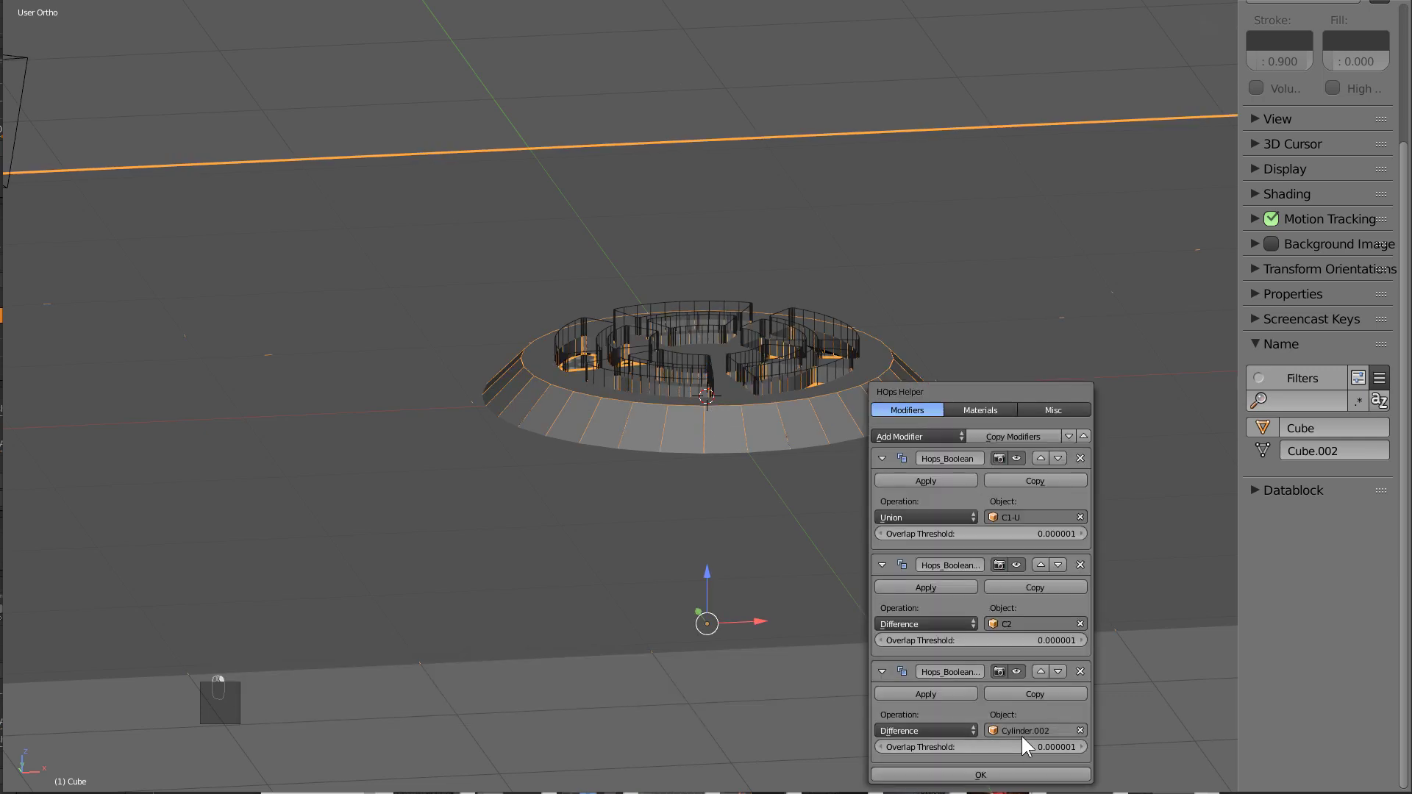
{"action": "right_click", "coordinate": [850, 346]}
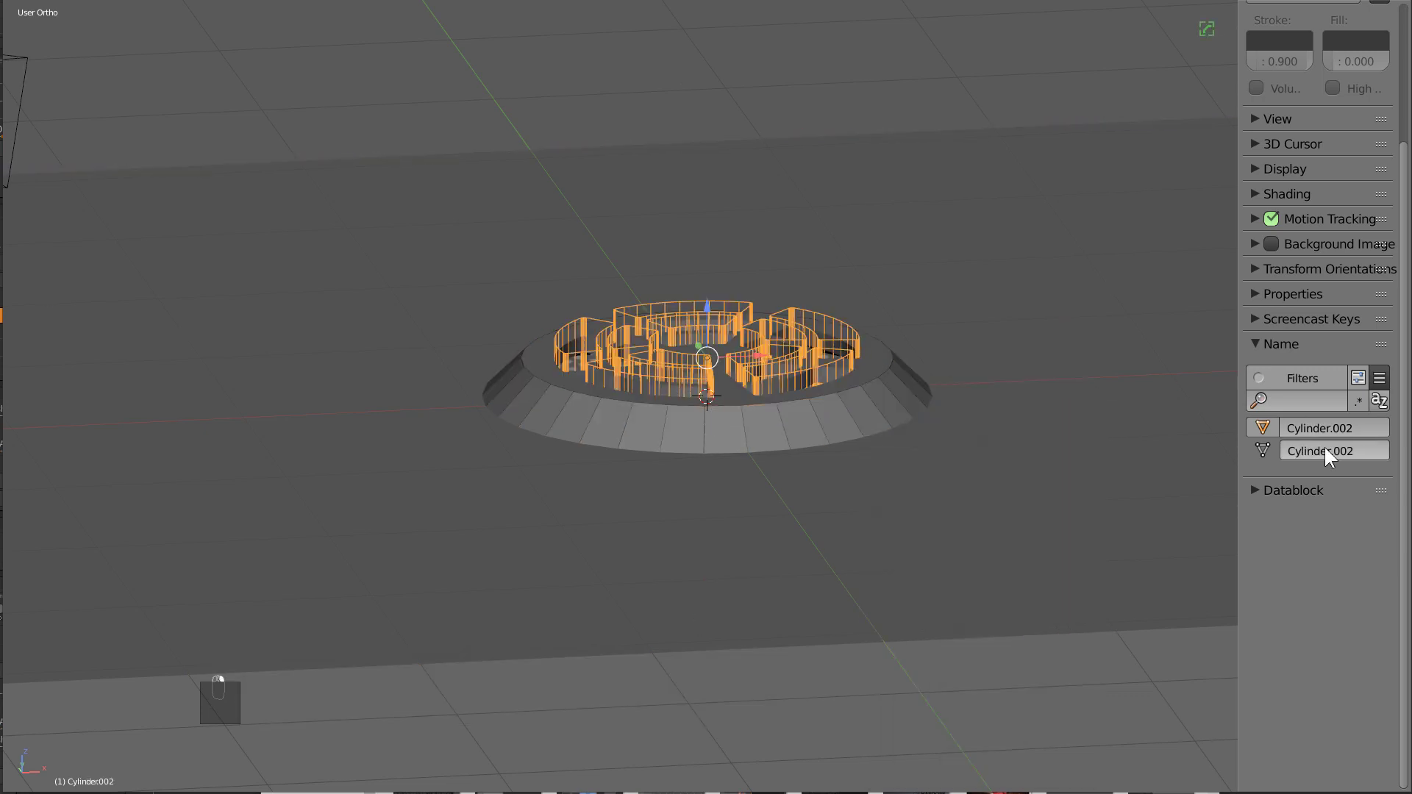
{"action": "left_click", "coordinate": [1329, 430]}
{"action": "type", "text": "C3"}
{"action": "key", "text": "Tab"}
{"action": "type", "text": "C3"}
{"action": "key", "text": "Return"}
- Rename the perforated grille plate's object and mesh data to OB
{"action": "middle_click_drag", "start_coordinate": [778, 319], "coordinate": [791, 364]}
{"action": "right_click", "coordinate": [832, 376]}
{"action": "right_click", "coordinate": [823, 387]}
{"action": "right_click", "coordinate": [828, 396]}
{"action": "key", "text": "z"}
{"action": "key", "text": "z"}
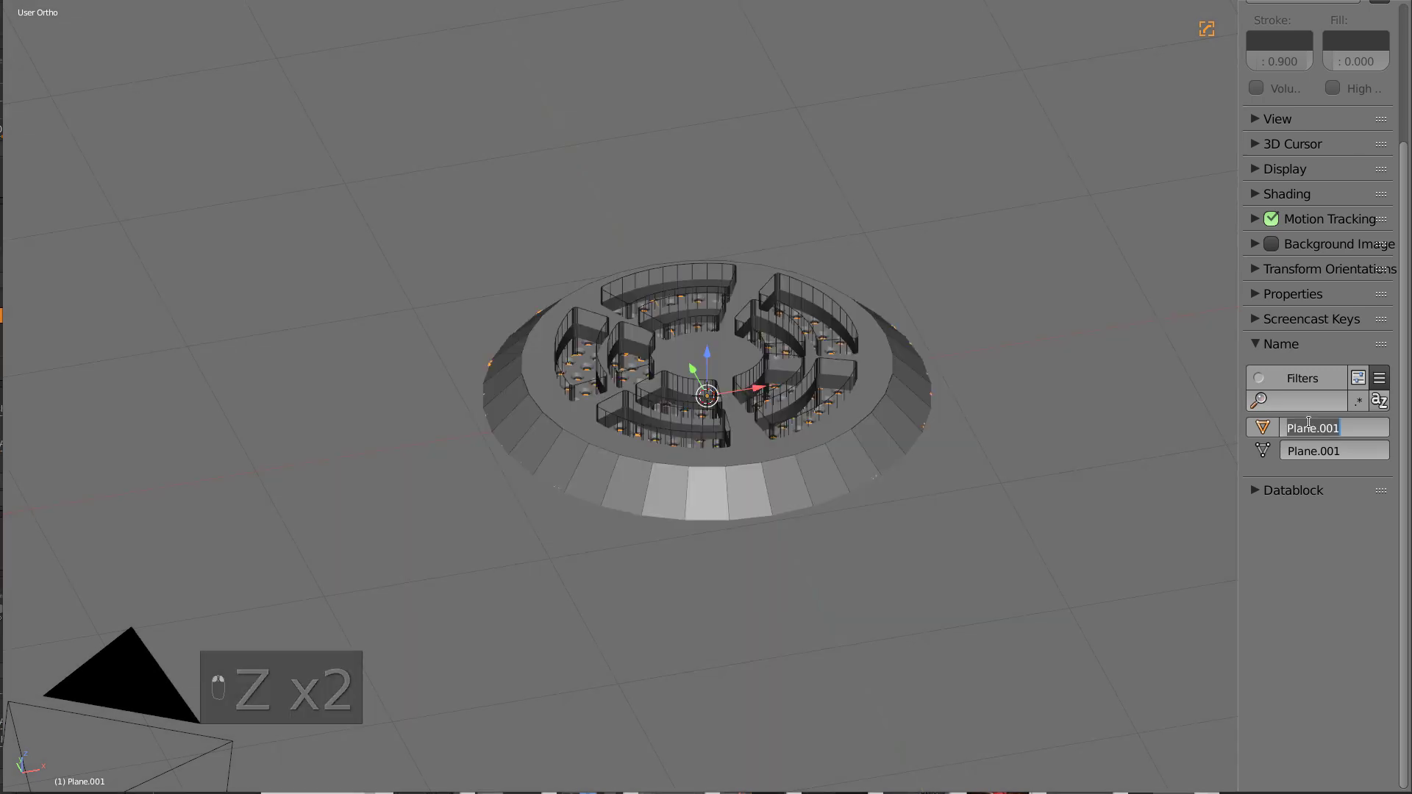
{"action": "left_click", "coordinate": [1306, 426]}
{"action": "type", "text": "OB"}
{"action": "key", "text": "Return"}
{"action": "left_click", "coordinate": [1306, 450]}
{"action": "type", "text": "OB"}
{"action": "key", "text": "Return"}
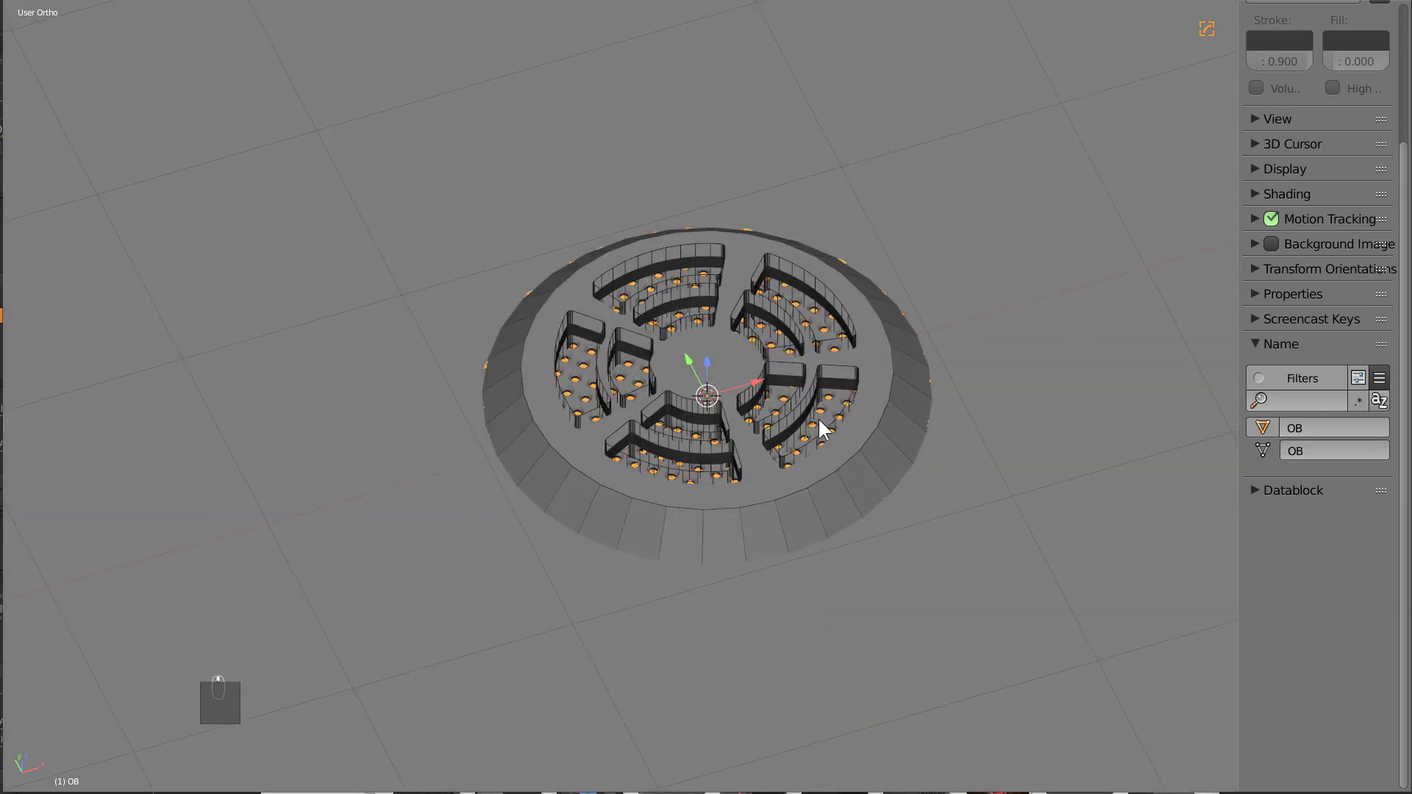
- Hide the base block, the camera and the other scene objects that do not belong to the insert
{"action": "scroll", "coordinate": [770, 426], "scroll_direction": "down", "scroll_amount": 8}
{"action": "right_click", "coordinate": [560, 578]}
{"action": "right_click", "coordinate": [564, 579]}
{"action": "key", "text": "h"}
{"action": "right_click", "coordinate": [694, 559]}
{"action": "key", "text": "h"}
{"action": "right_click", "coordinate": [909, 115]}
{"action": "key", "text": "h"}
- Copy all grate and cutter objects, open the recent file _blankTEMPLATE.blend and paste them into it
{"action": "scroll", "coordinate": [784, 382], "scroll_direction": "up", "scroll_amount": 8}
{"action": "key", "text": "a"}
{"action": "middle_click_drag", "start_coordinate": [783, 449], "coordinate": [786, 414]}
{"action": "key", "text": "ctrl+c"}
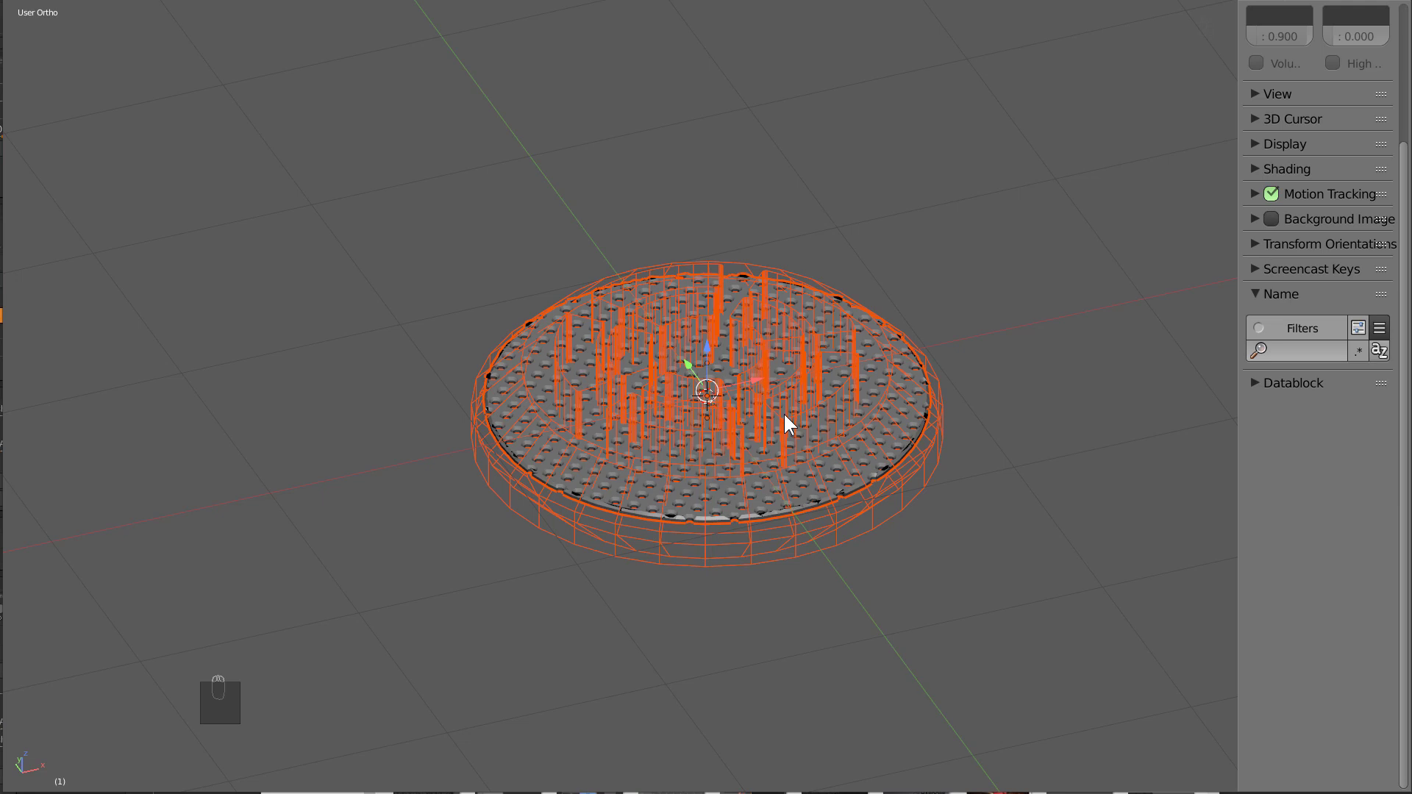
{"action": "key", "text": "ctrl+shift+o"}
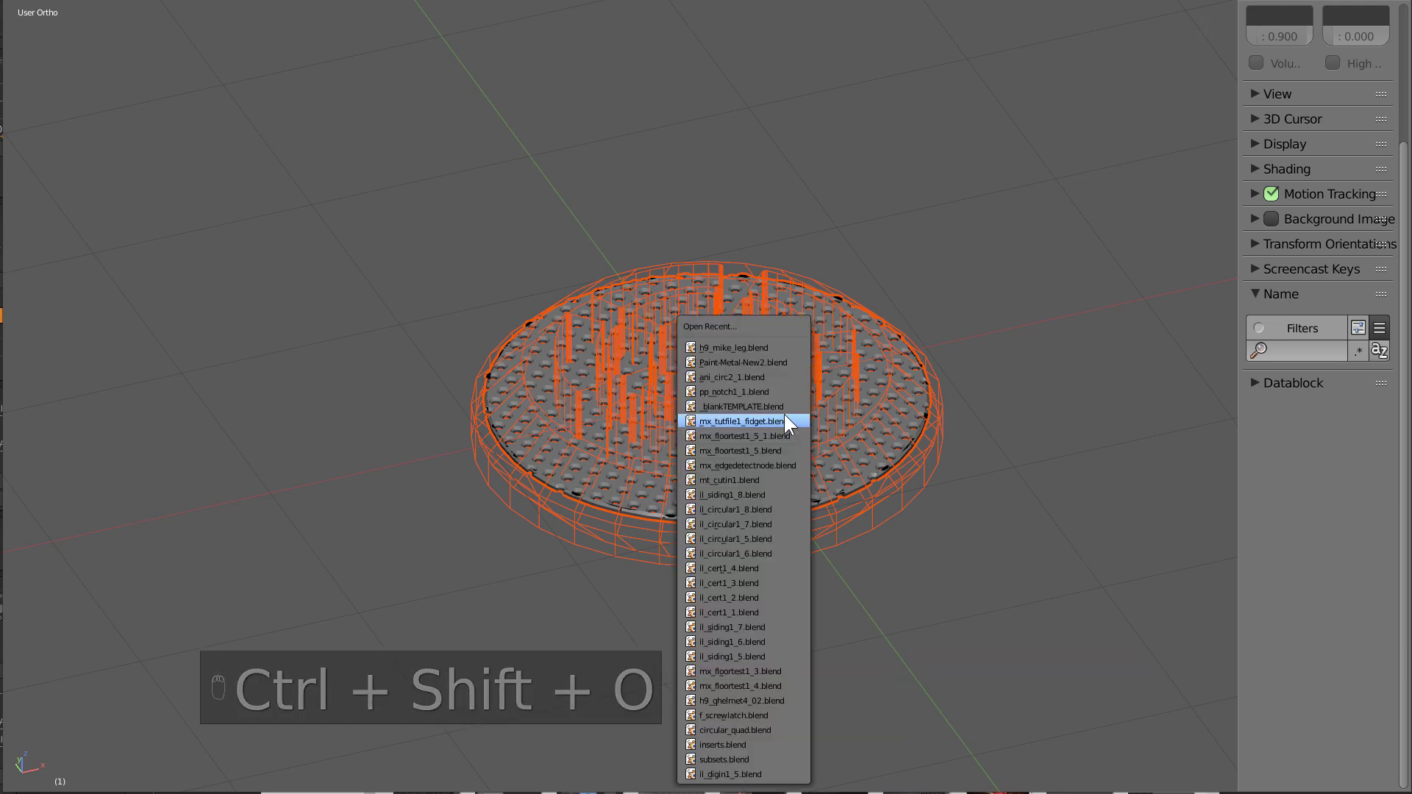
{"action": "left_click", "coordinate": [763, 405]}
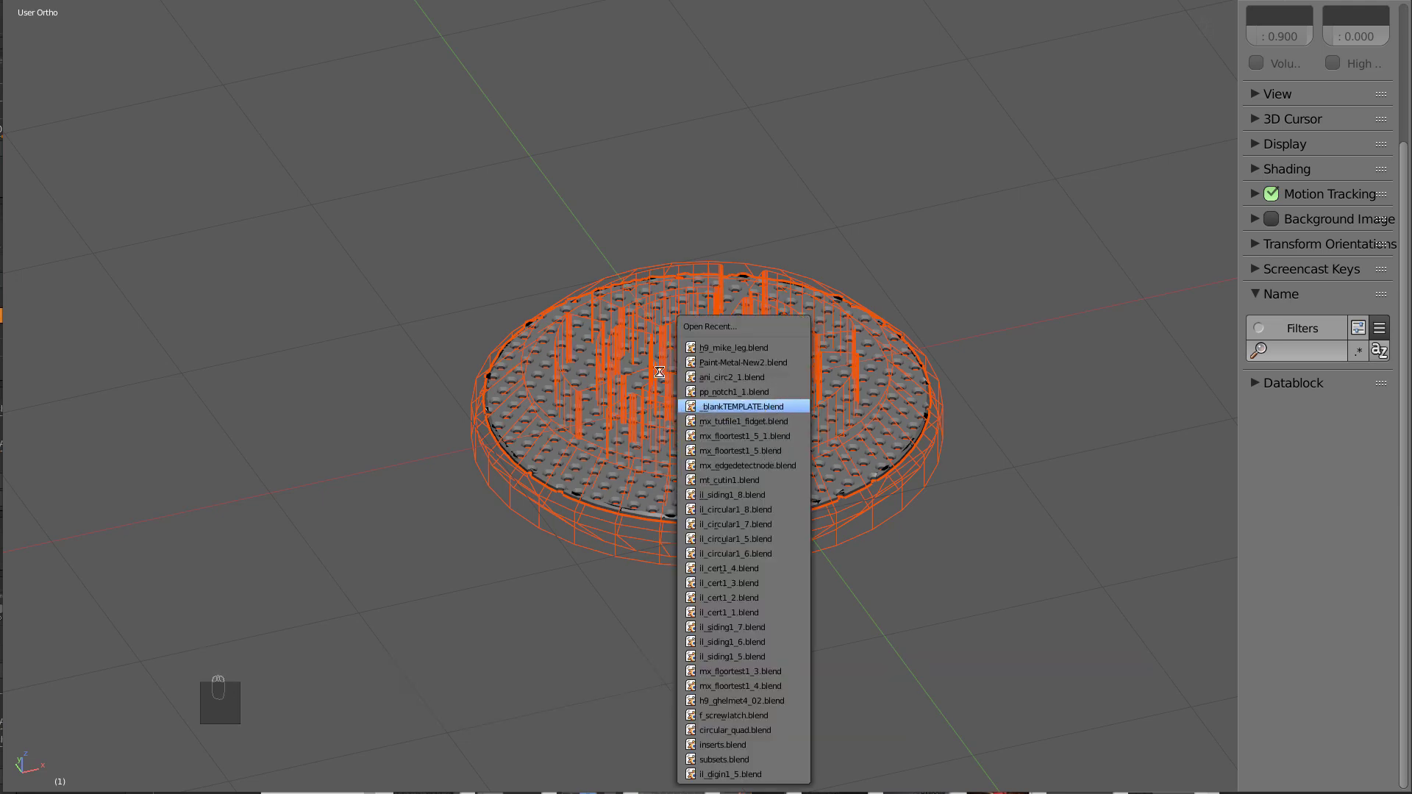
{"action": "mouse_move", "coordinate": [664, 375]}
{"action": "middle_mouse_down"}
{"action": "mouse_move", "coordinate": [685, 382]}
{"action": "mouse_move", "coordinate": [665, 366]}
{"action": "middle_mouse_up"}
{"action": "key", "text": "ctrl+v"}
- Mark the outer cylinder C1-U as a Union cutter and as the insert's main object
{"action": "middle_click_drag", "start_coordinate": [756, 440], "coordinate": [787, 347]}
{"action": "key", "text": "a"}
{"action": "right_click", "coordinate": [862, 397]}
{"action": "left_click", "coordinate": [325, 124]}
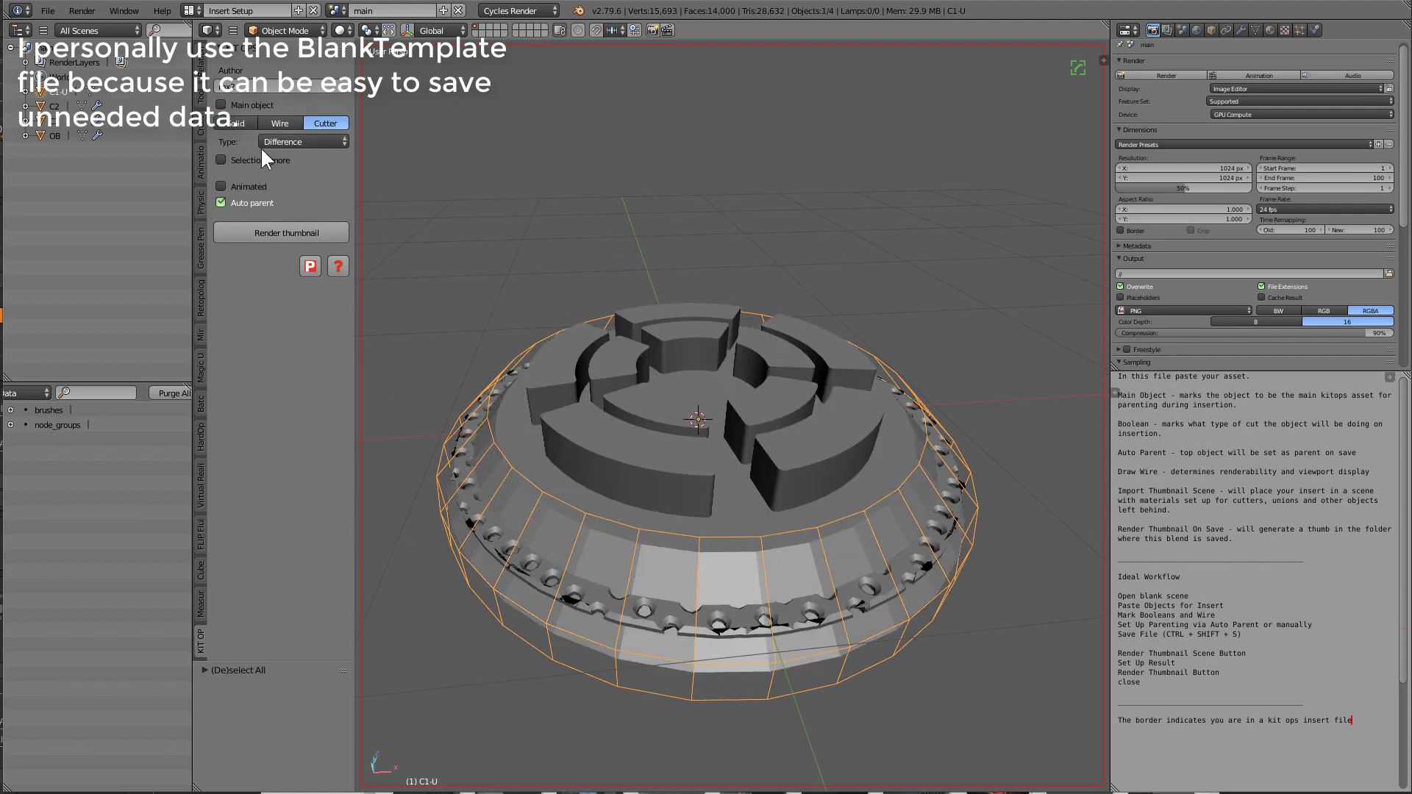
{"action": "left_click", "coordinate": [284, 137]}
{"action": "left_click", "coordinate": [284, 114]}
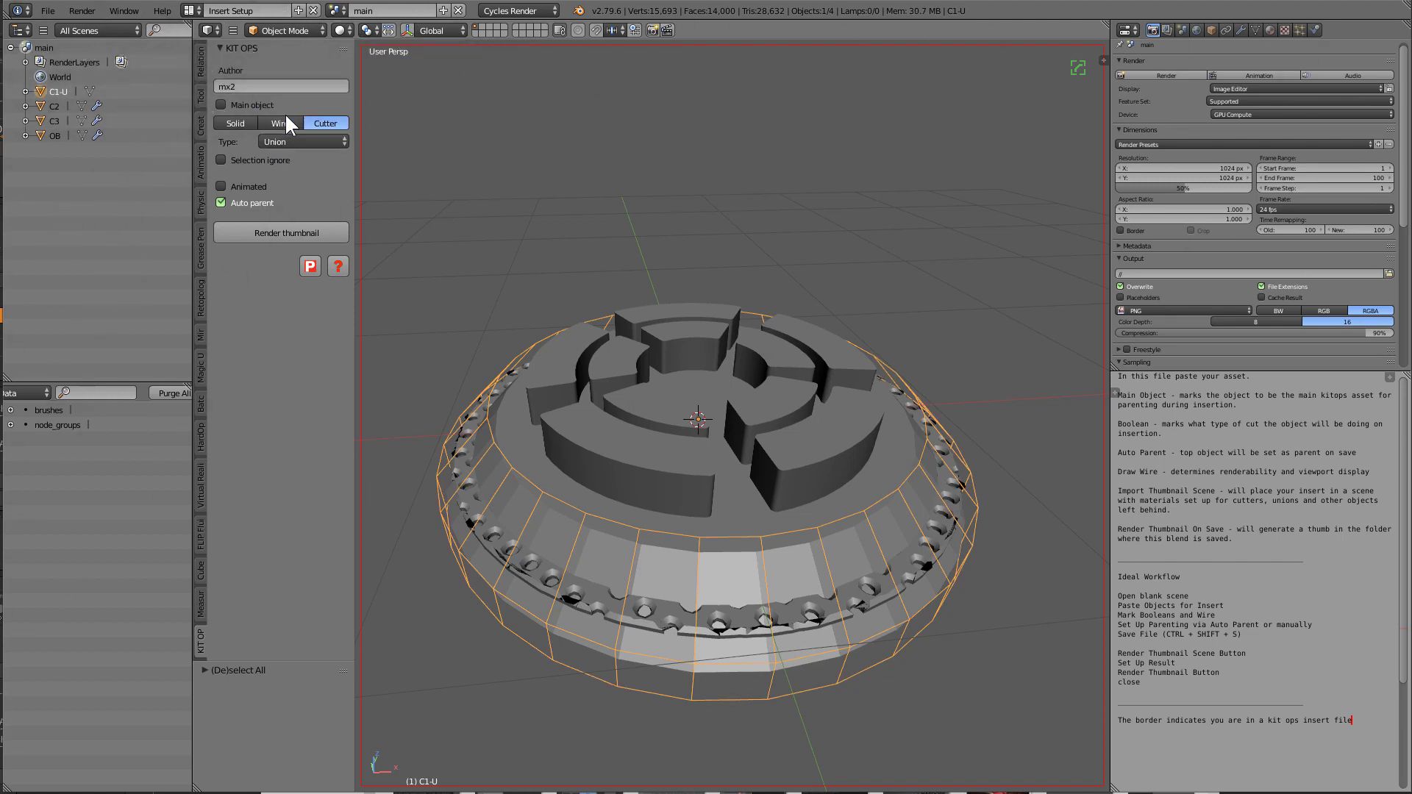
{"action": "mouse_move", "coordinate": [536, 384]}
{"action": "middle_mouse_down"}
{"action": "mouse_move", "coordinate": [525, 330]}
{"action": "mouse_move", "coordinate": [528, 357]}
{"action": "middle_mouse_up"}
{"action": "left_click", "coordinate": [262, 103]}
- Parent C2, C3 and OB to C1-U as the active object, using the Object parent type
{"action": "key", "text": "a"}
{"action": "key", "text": "a"}
{"action": "right_click", "coordinate": [516, 392], "text": "shift"}
{"action": "right_click", "coordinate": [516, 393], "text": "shift"}
{"action": "right_click", "coordinate": [517, 352], "text": "shift"}
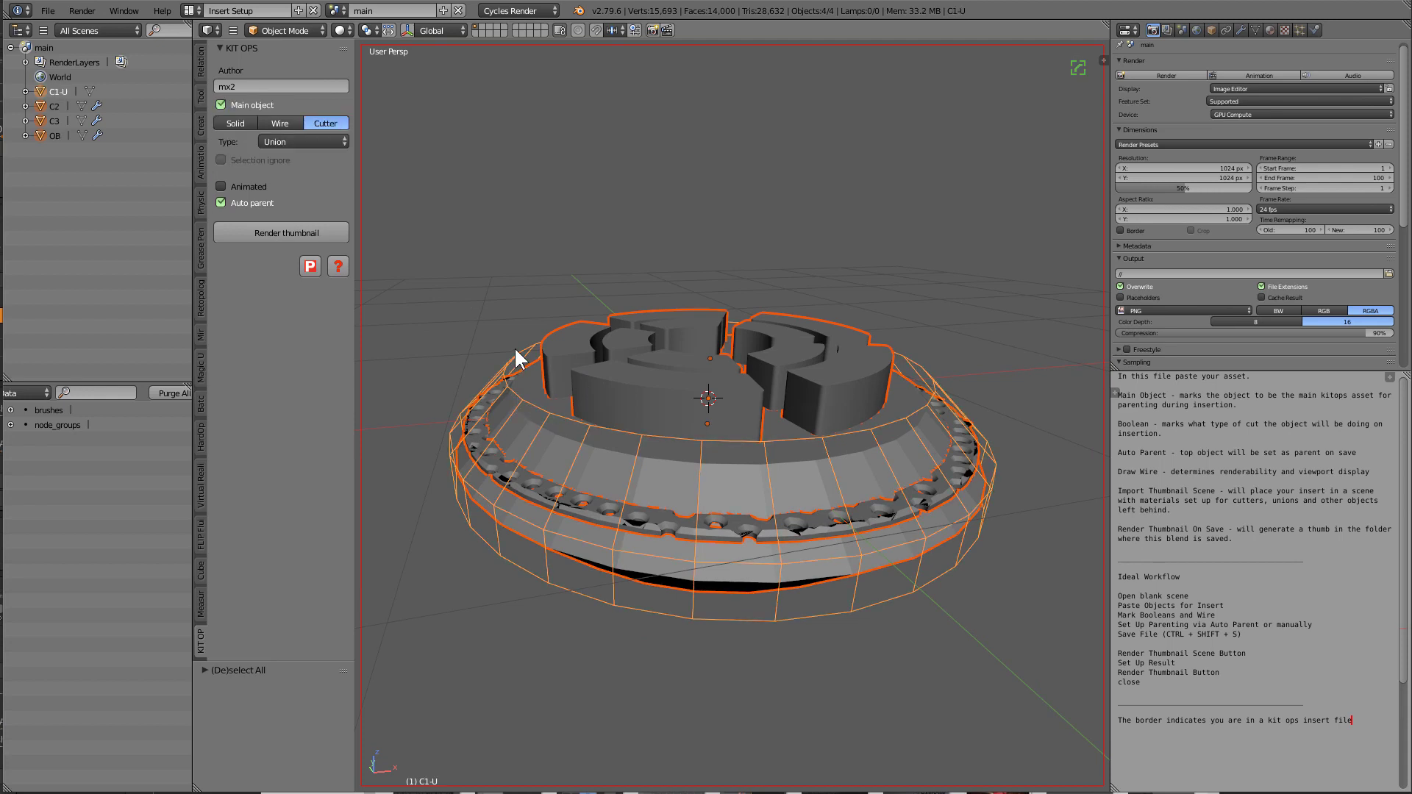
{"action": "key", "text": "ctrl+p"}
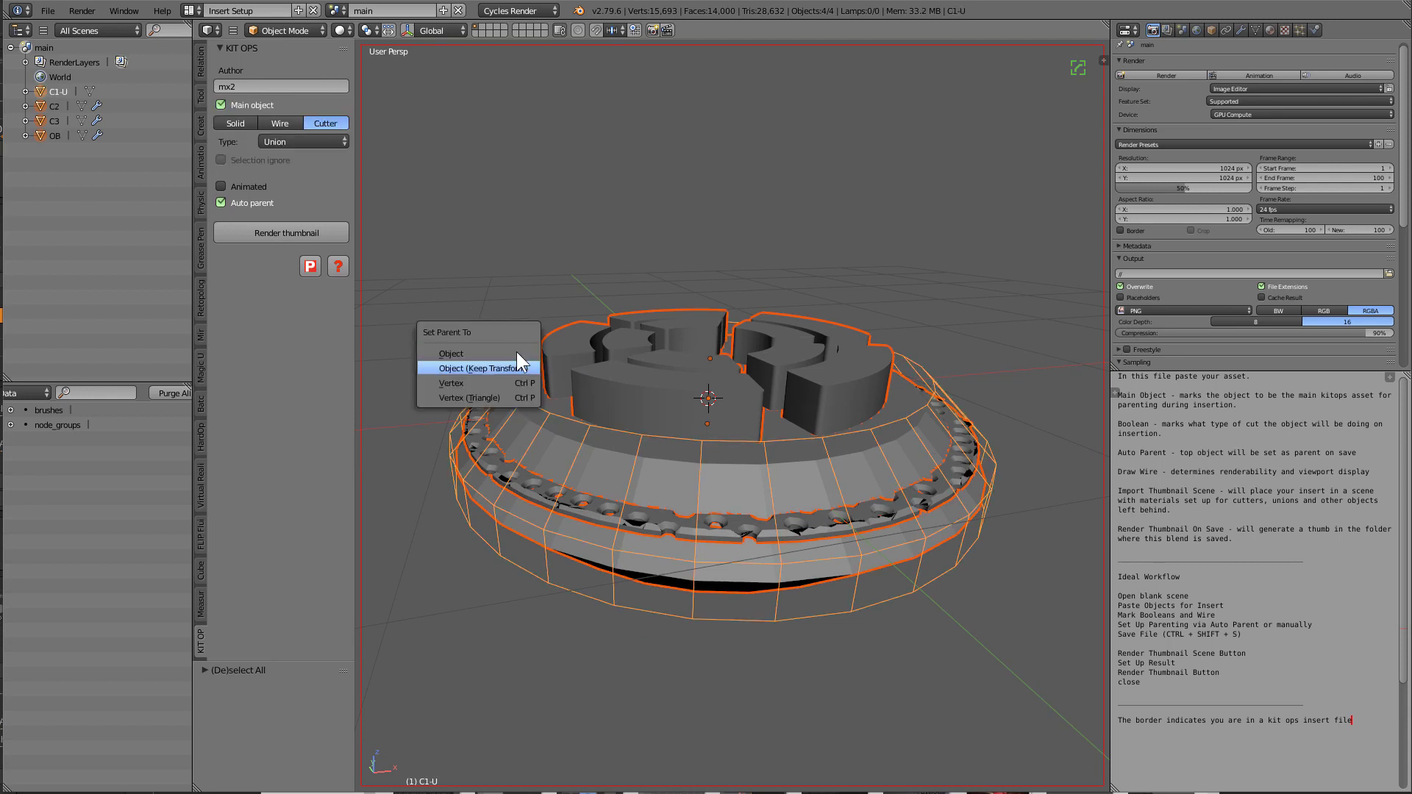
{"action": "left_click", "coordinate": [516, 352]}
- Set C2 as a Difference cutter and mark the curved-slot object C3 as a cutter
{"action": "key", "text": "a"}
{"action": "right_click", "coordinate": [511, 513]}
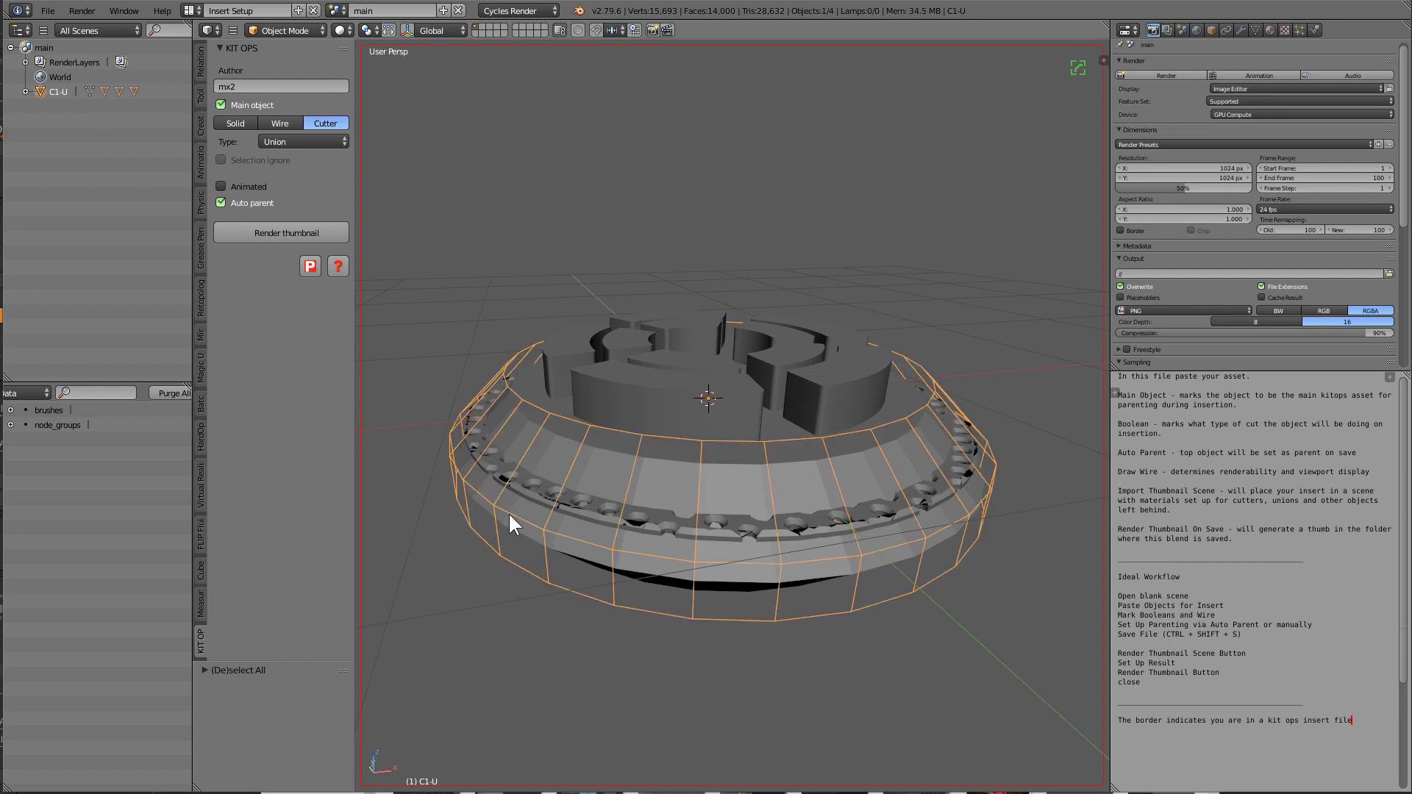
{"action": "right_click", "coordinate": [515, 519]}
{"action": "left_click", "coordinate": [312, 123]}
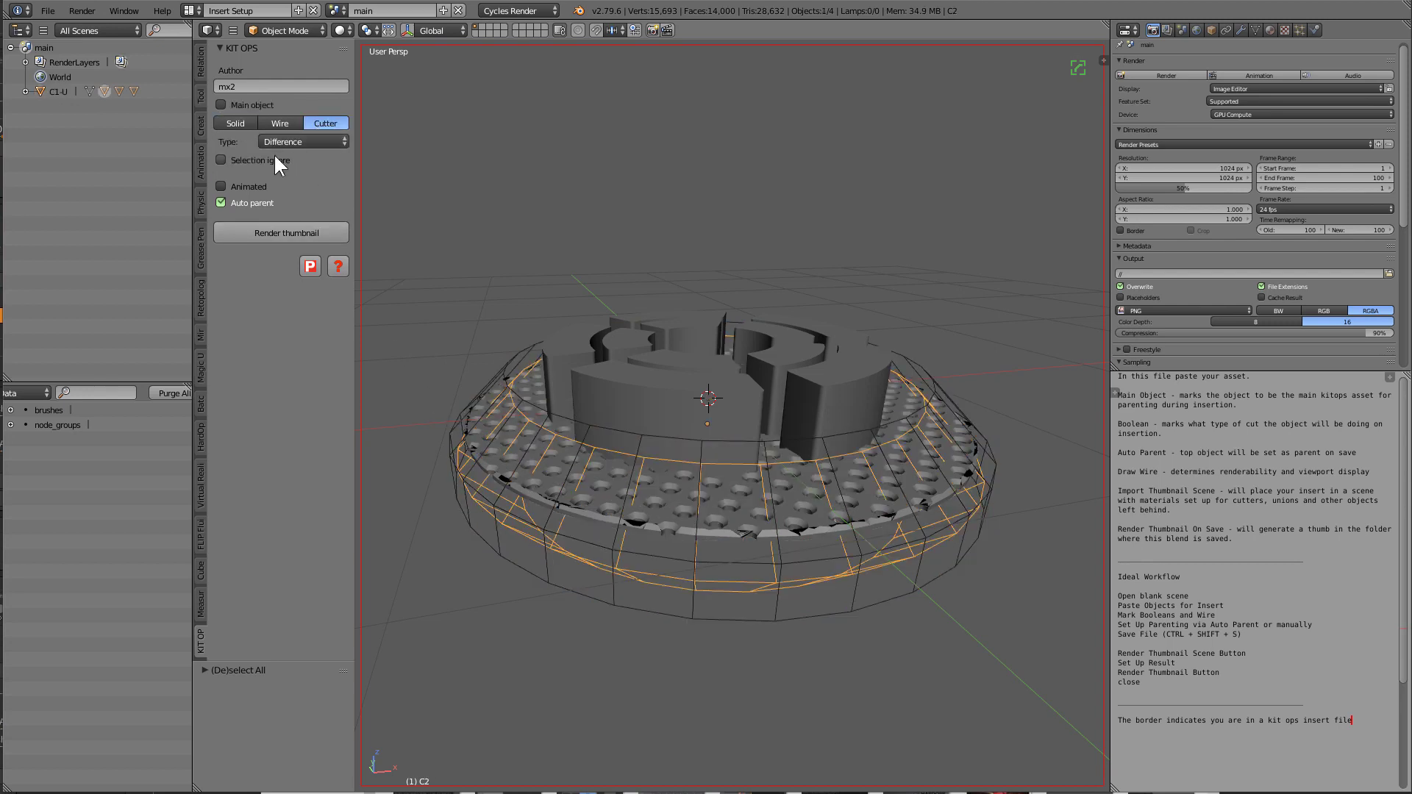
{"action": "right_click", "coordinate": [551, 495]}
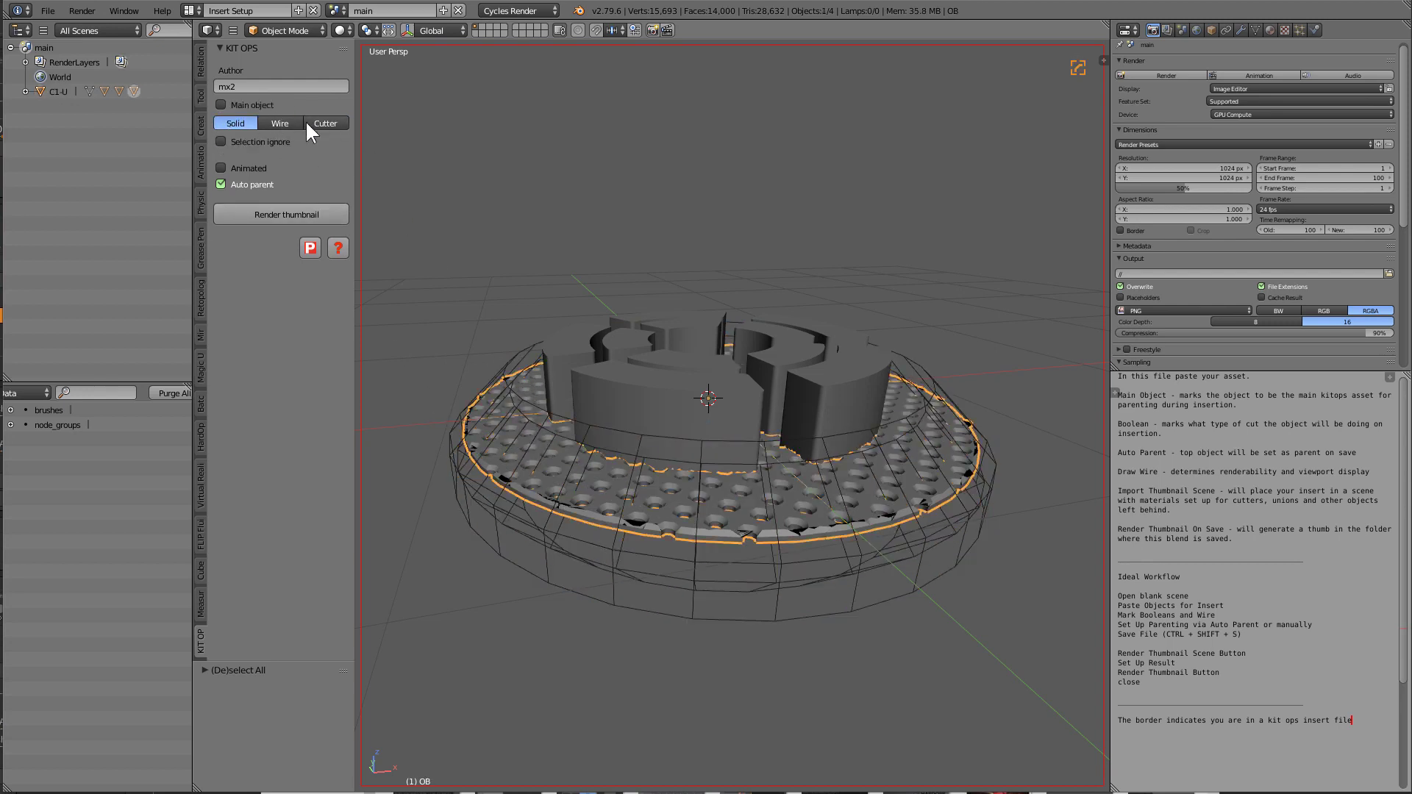
{"action": "right_click", "coordinate": [630, 385]}
{"action": "left_click", "coordinate": [326, 123]}
{"action": "middle_click_drag", "start_coordinate": [721, 341], "coordinate": [726, 383]}
- Save the insert file as tut_gratecircular1_1.blend in the Prempack_1 folder
{"action": "key", "text": "ctrl+shift+s"}
{"action": "left_click", "coordinate": [250, 62]}
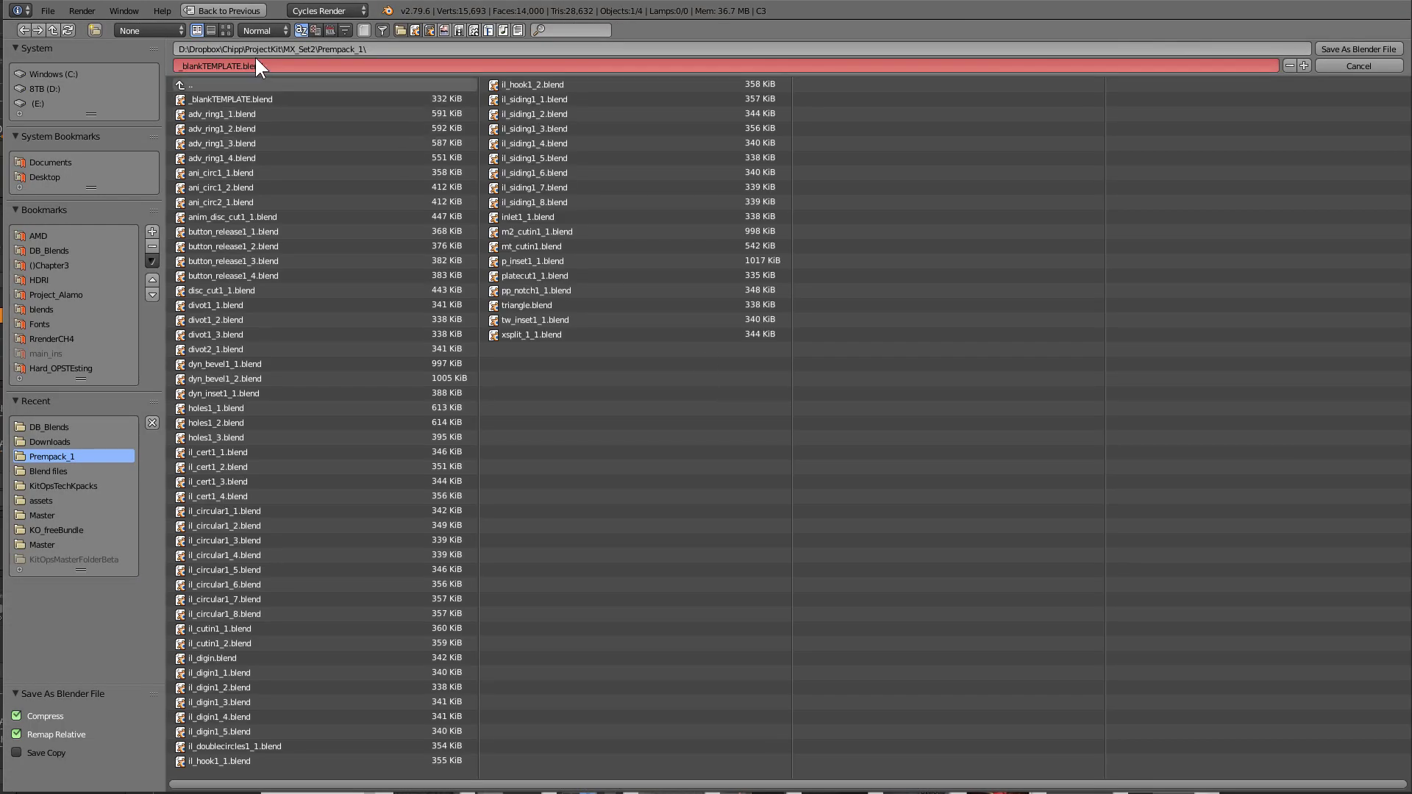
{"action": "type", "text": "t"}
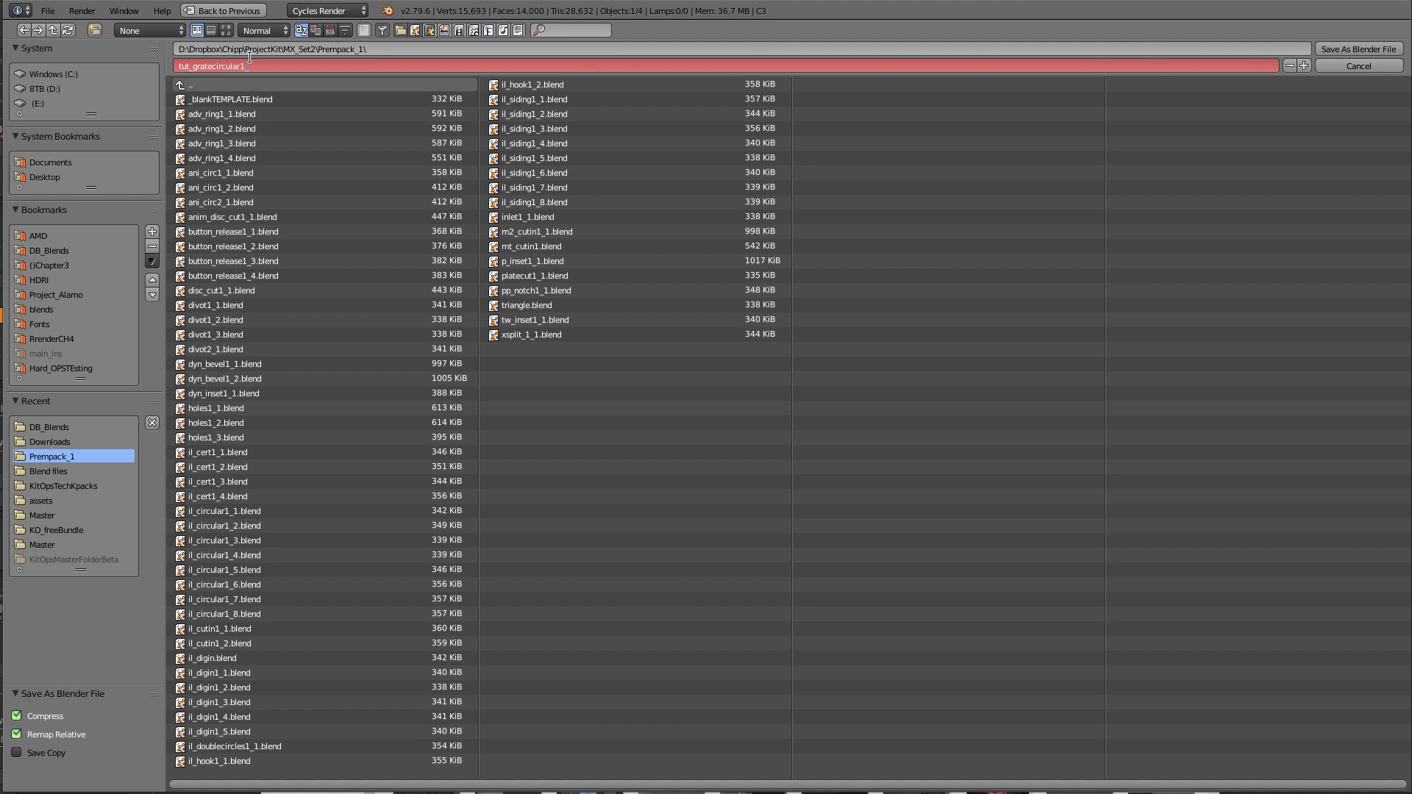
{"action": "type", "text": "ut_gratecircular1"}
{"action": "key", "text": "Return"}
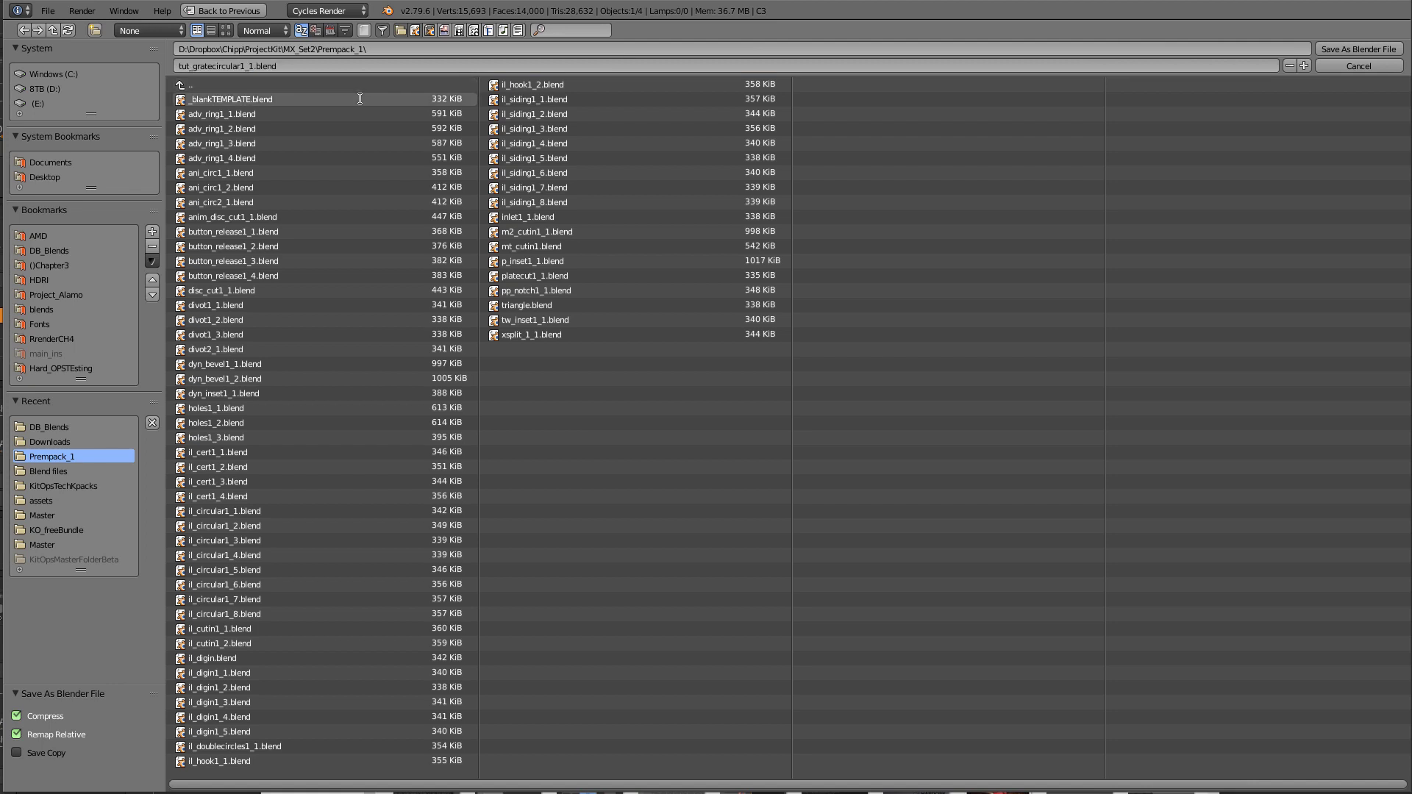
{"action": "left_click", "coordinate": [1352, 51]}
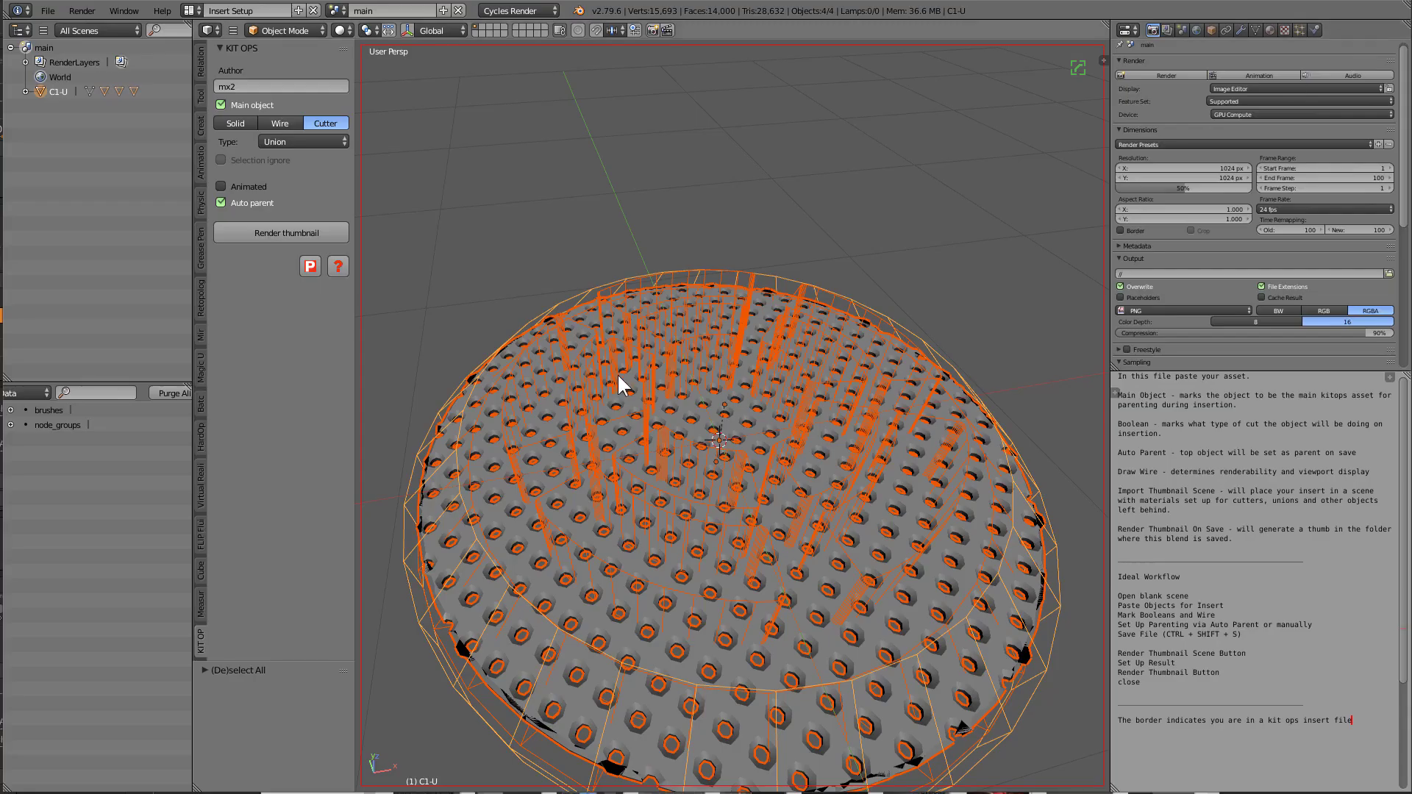
- Load the insert's thumbnail scene, scale the grate up to fill more of the camera frame and render the thumbnail
{"action": "left_click", "coordinate": [677, 410]}
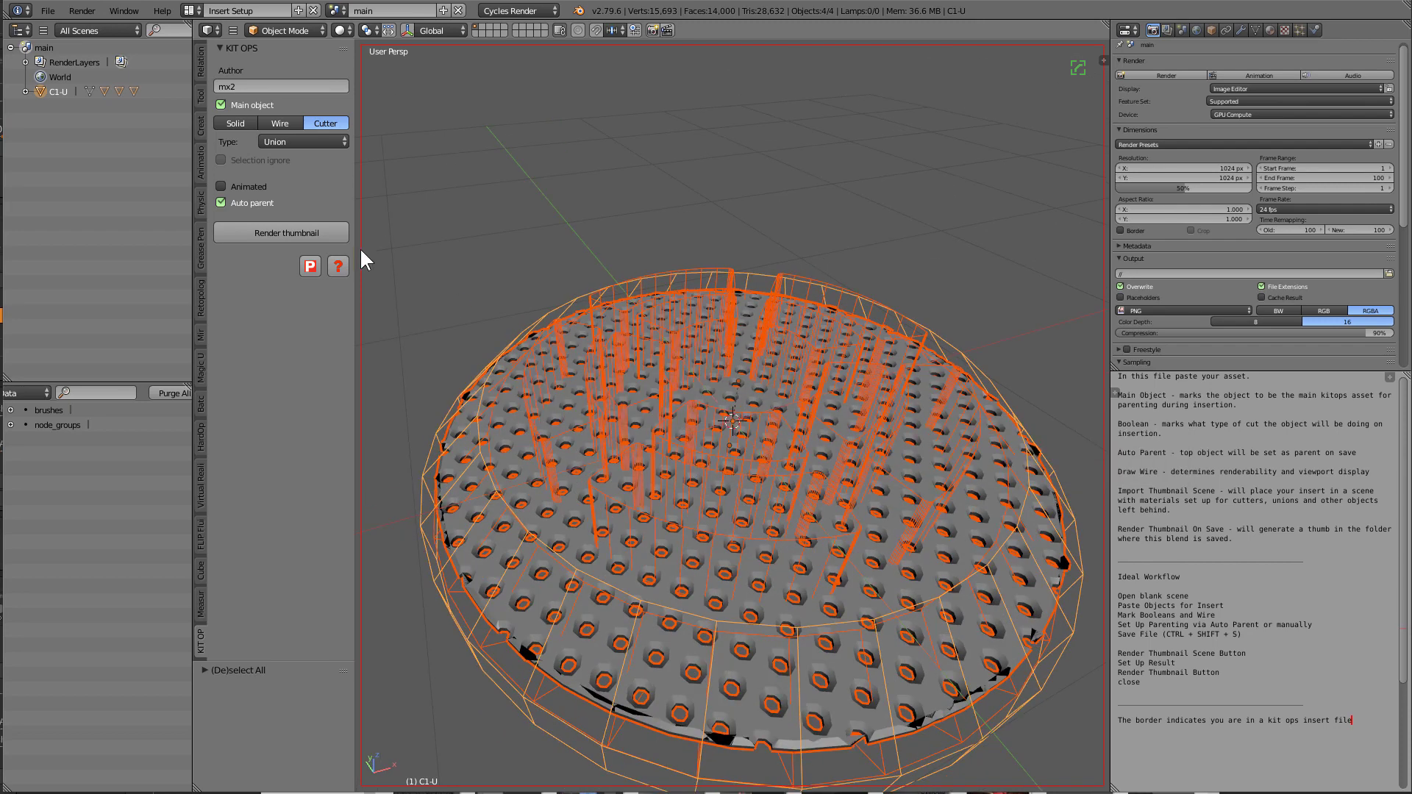
{"action": "left_click", "coordinate": [296, 231]}
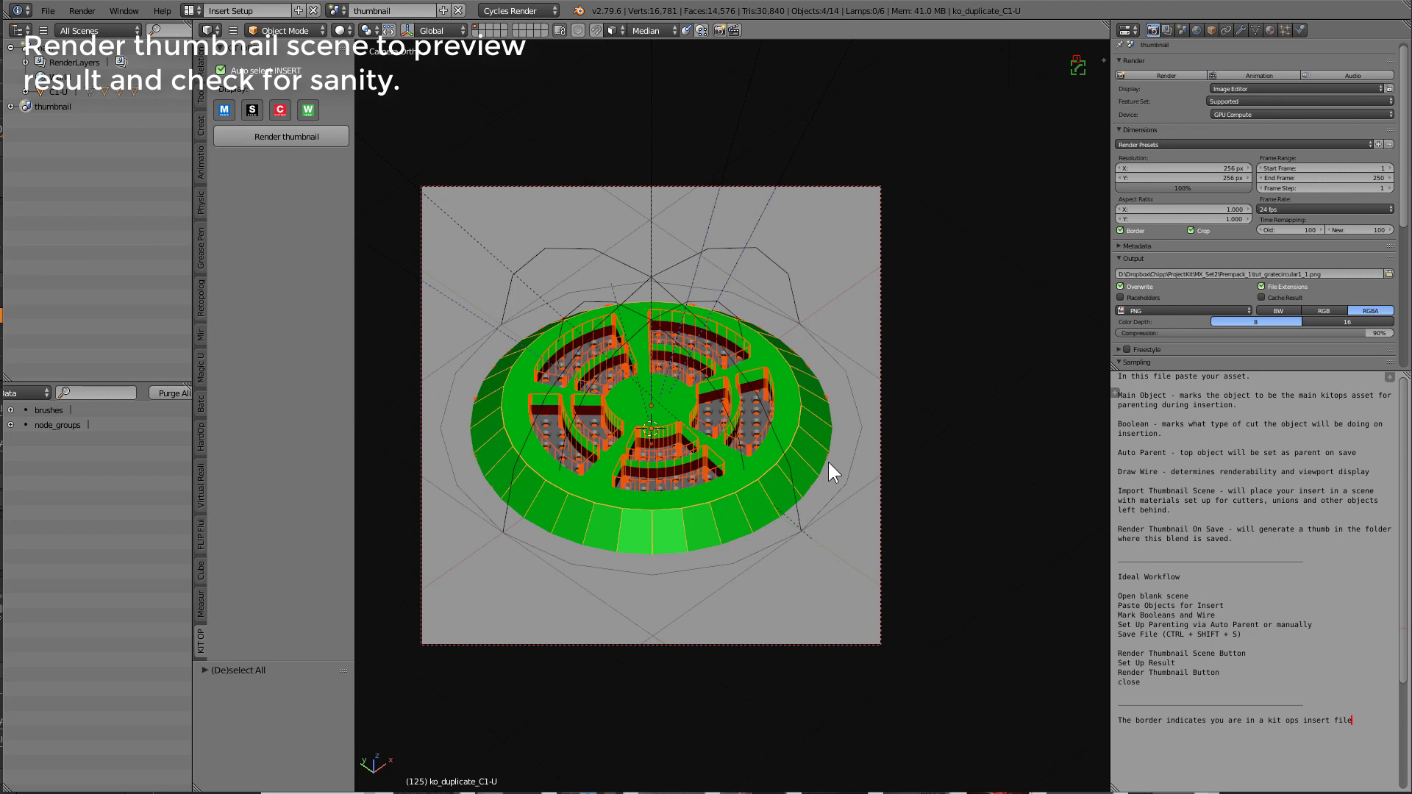
{"action": "key", "text": "s"}
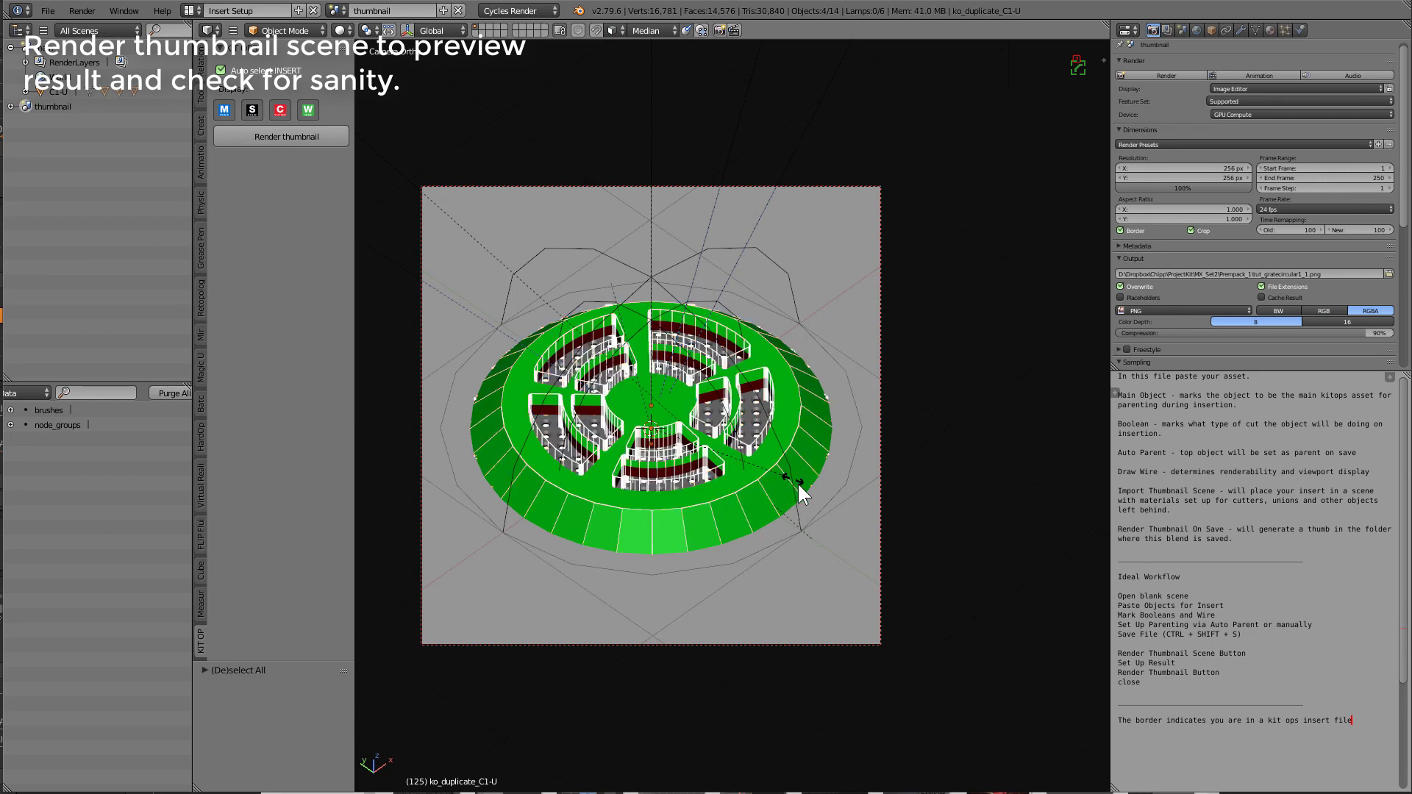
{"action": "left_click", "coordinate": [814, 507]}
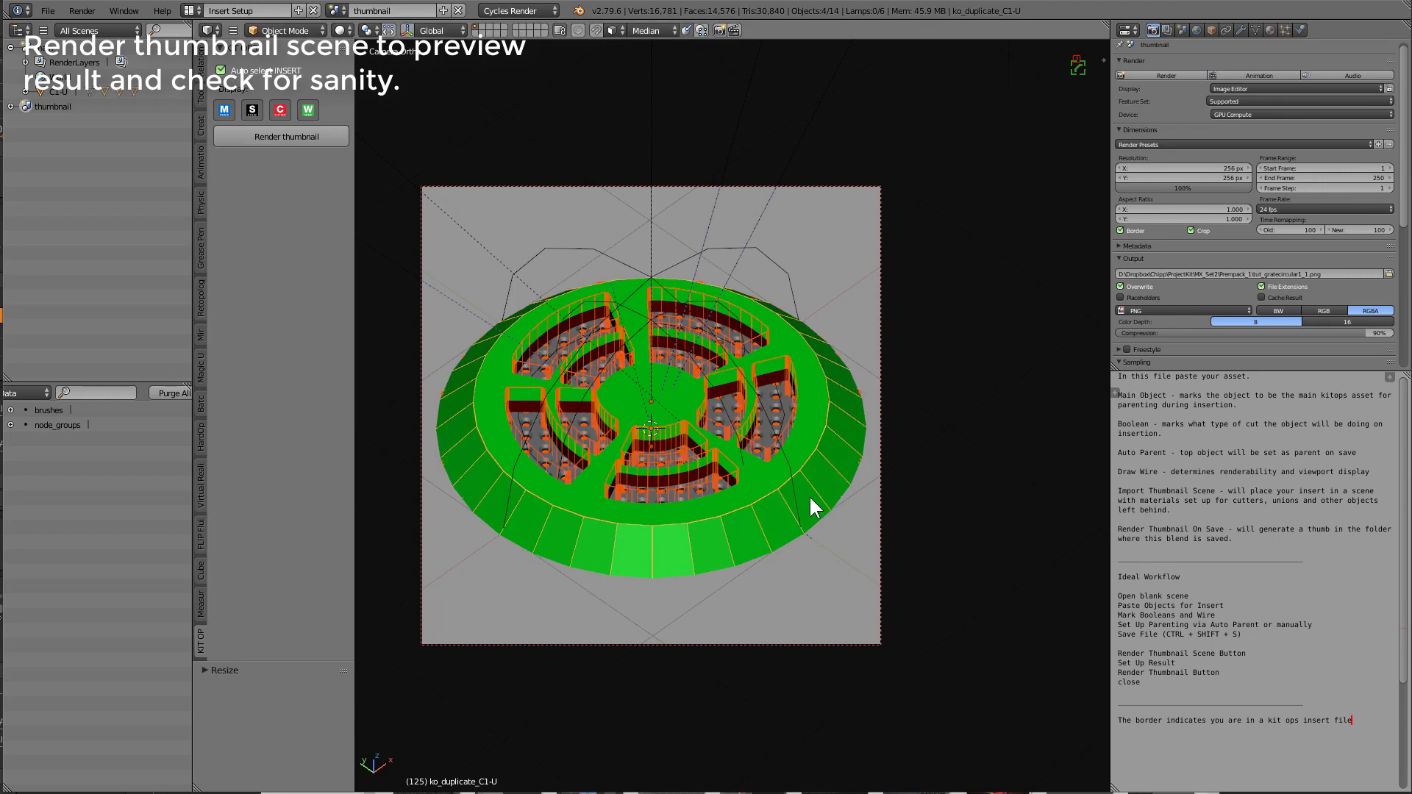
{"action": "left_click", "coordinate": [273, 137]}
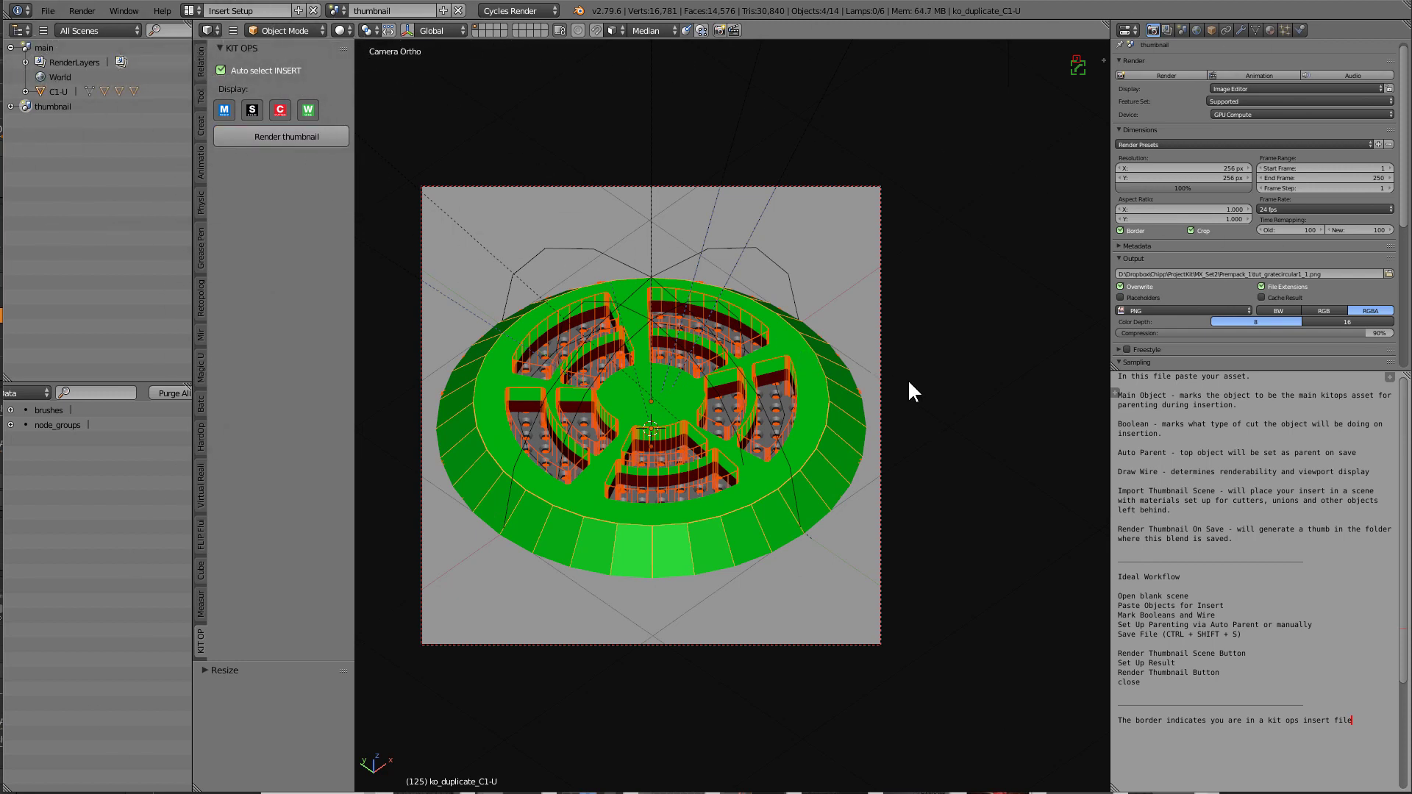
{"action": "scroll", "coordinate": [950, 397], "scroll_direction": "up", "scroll_amount": 1}
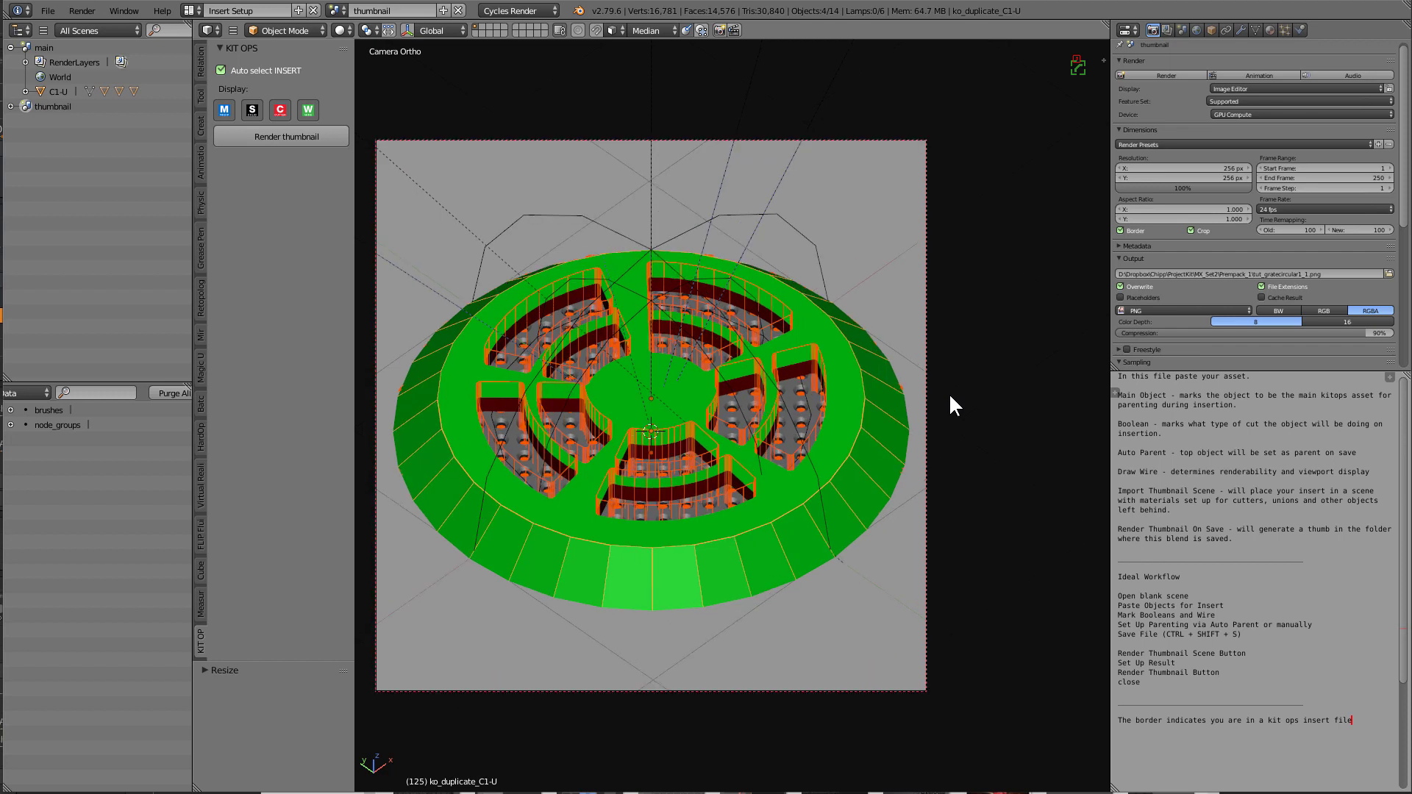
- Reload the start-up file to get a fresh scene with the default cube and show the tool shelf
{"action": "key", "text": "ctrl+n"}
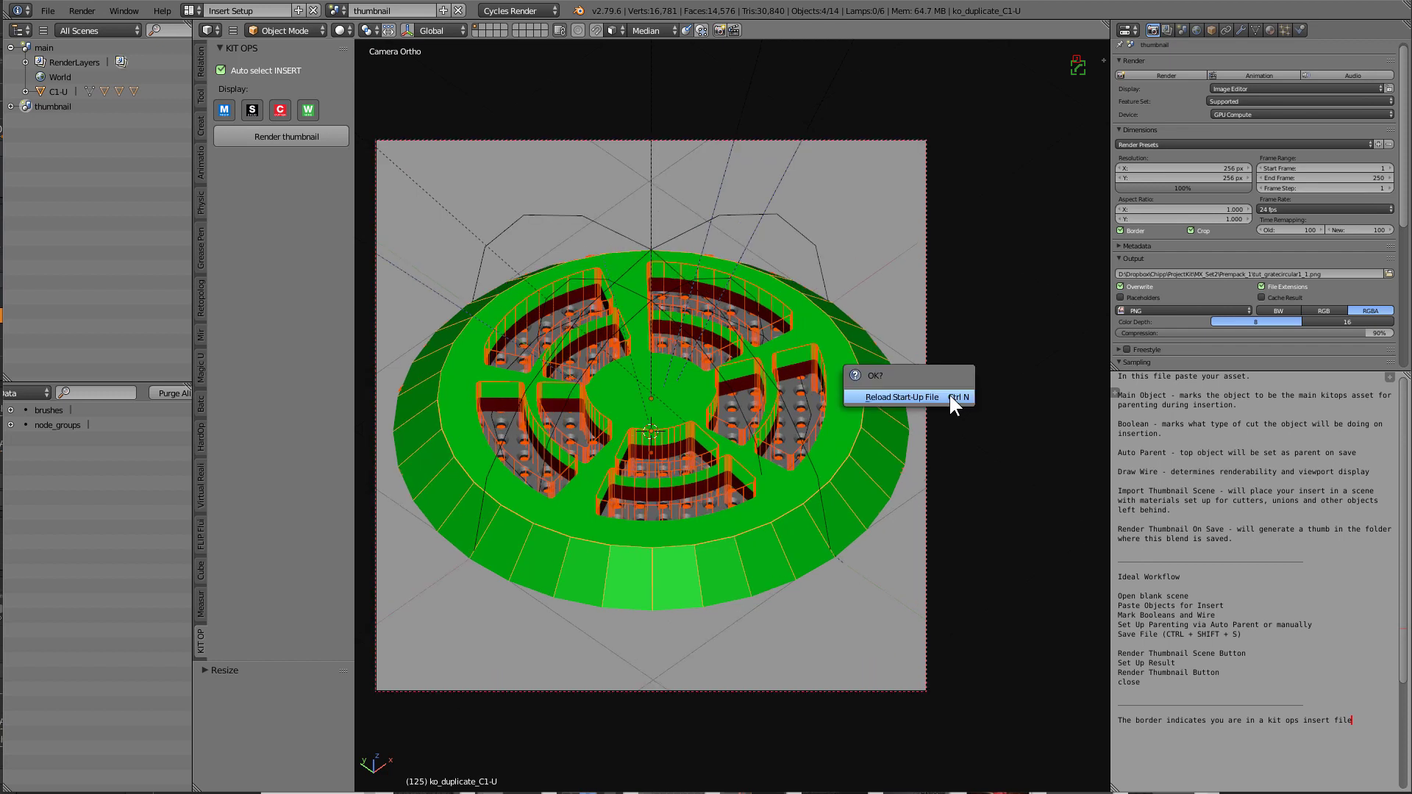
{"action": "left_click", "coordinate": [949, 392]}
{"action": "key", "text": "t"}
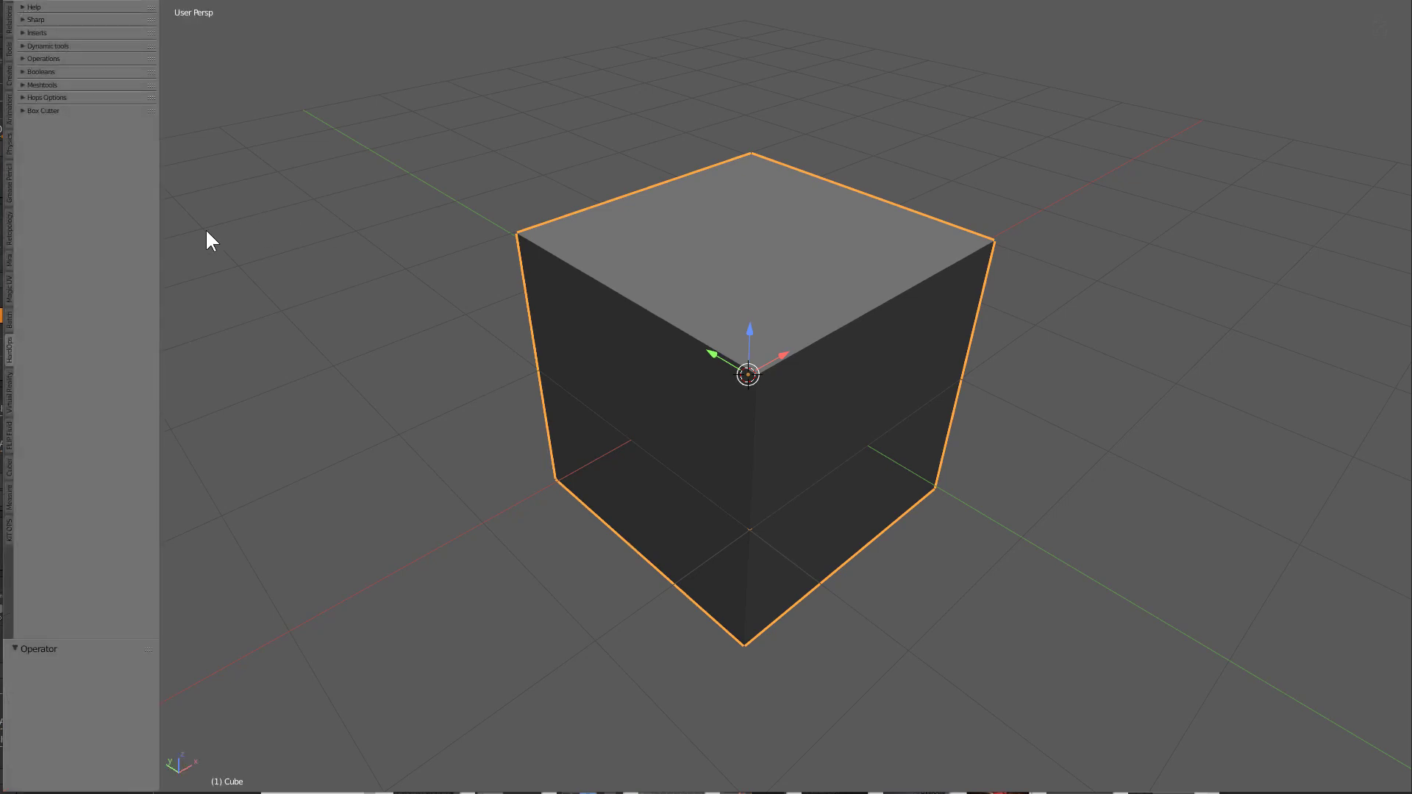
- Filter the Prempack_1 pack by "tut", place the tut_gratecircular1_1 insert on the cube's top face and scale it down
{"action": "left_click", "coordinate": [11, 529]}
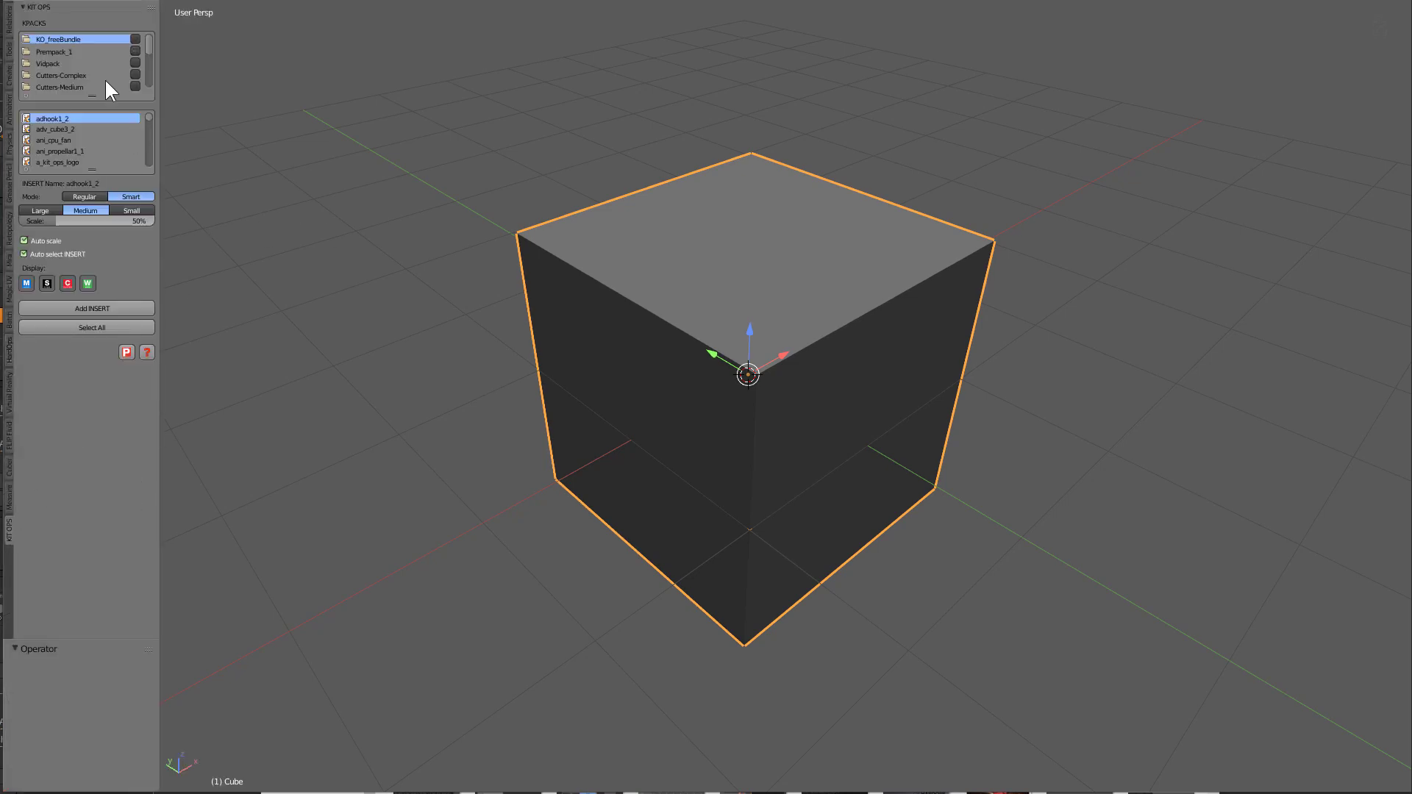
{"action": "left_click", "coordinate": [62, 52]}
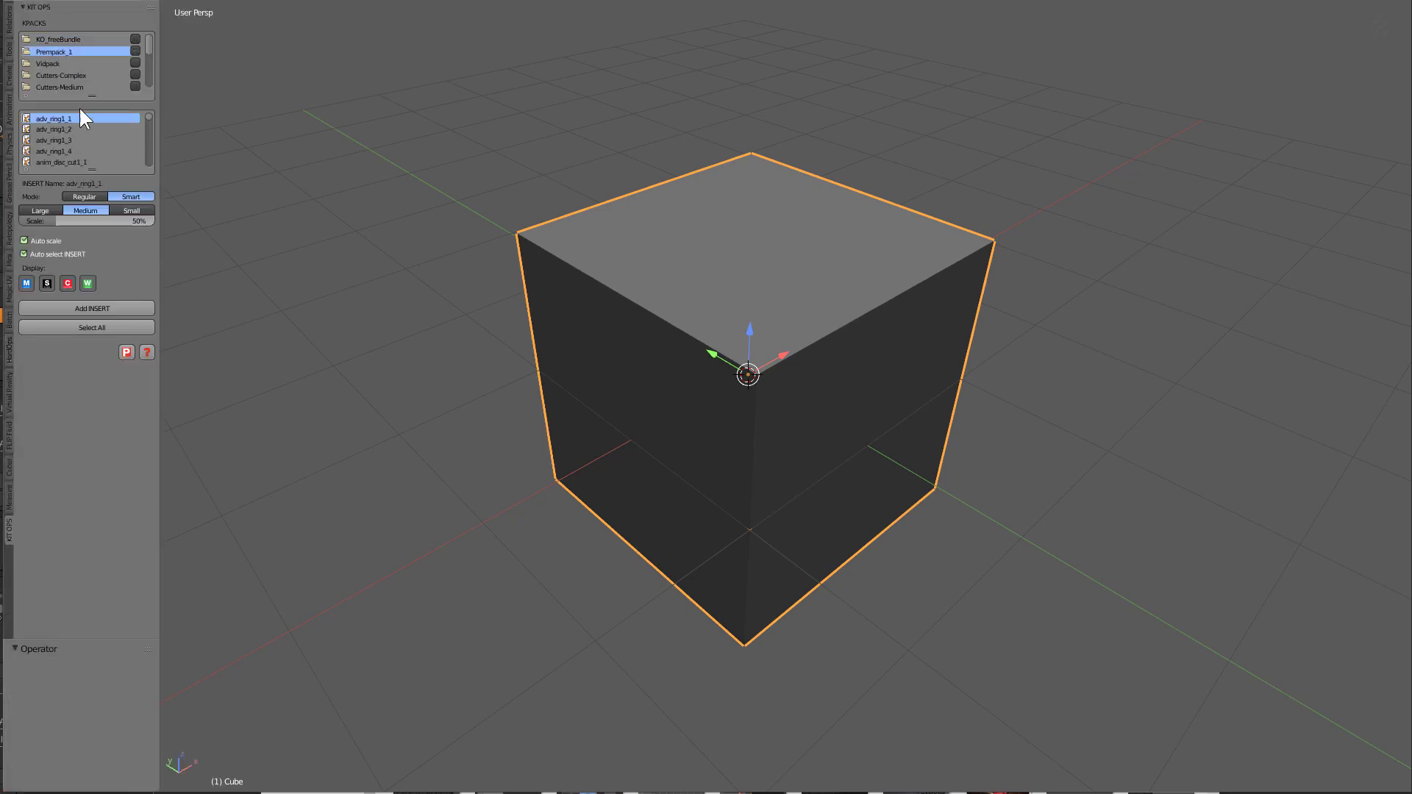
{"action": "left_click", "coordinate": [27, 168]}
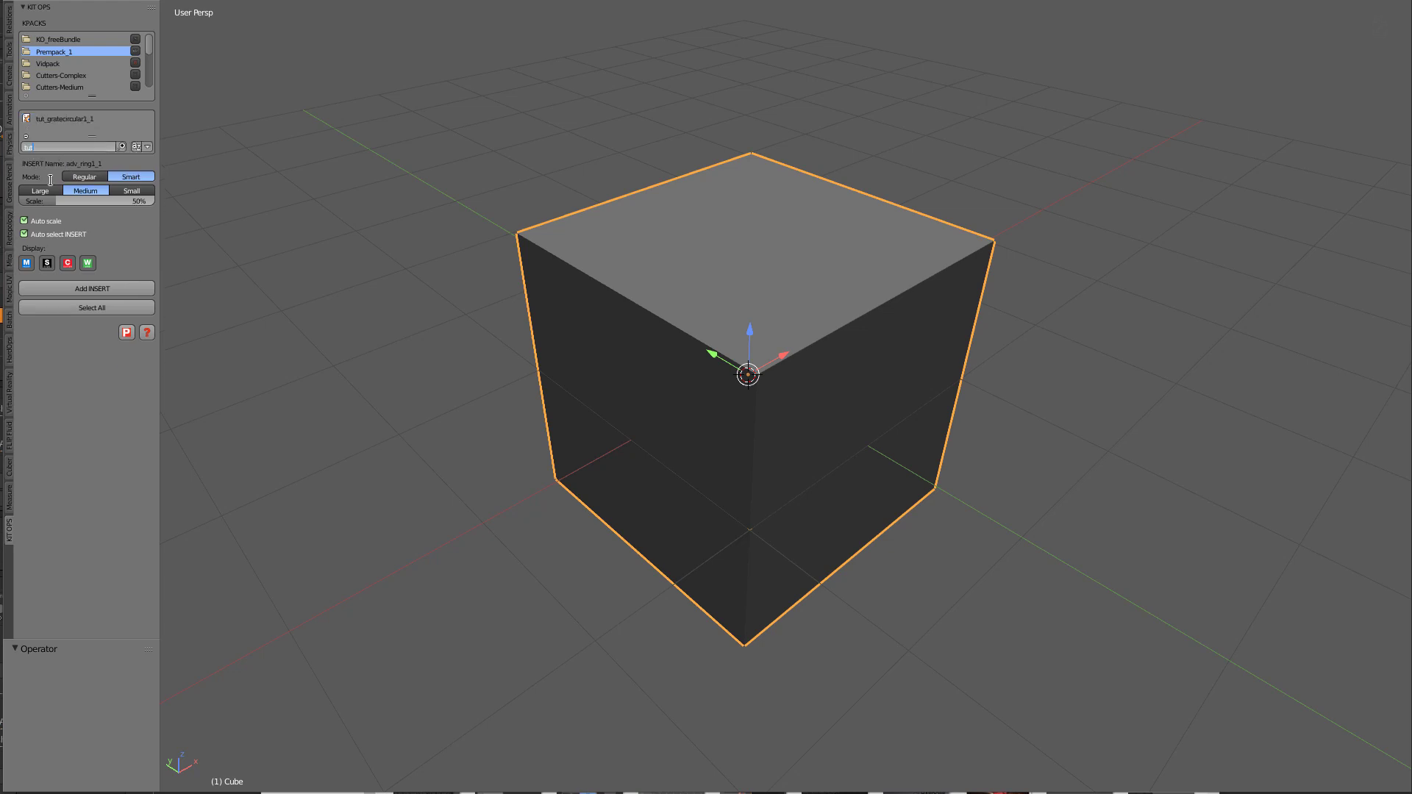
{"action": "left_click", "coordinate": [65, 119]}
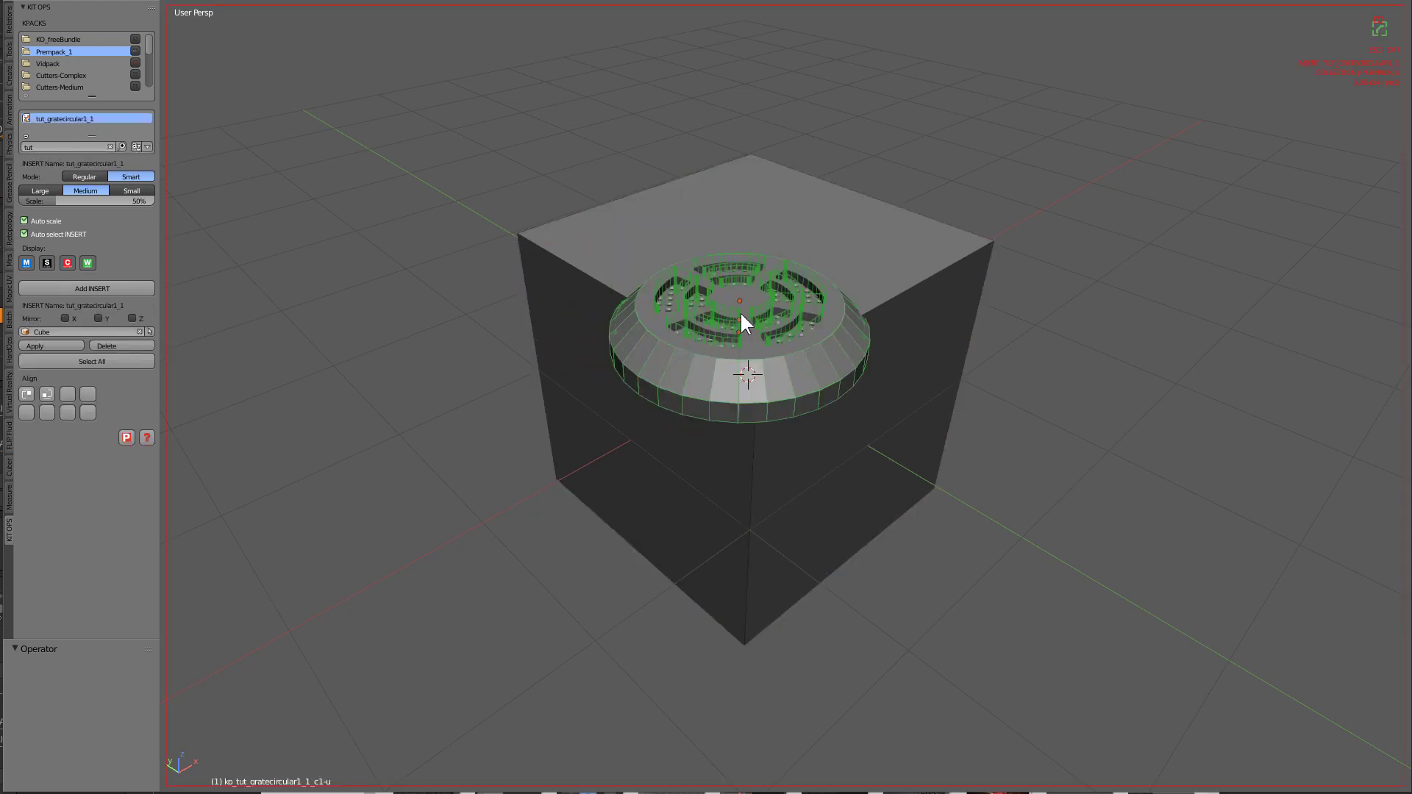
{"action": "left_click", "coordinate": [757, 300]}
{"action": "key", "text": "KP_Decimal"}
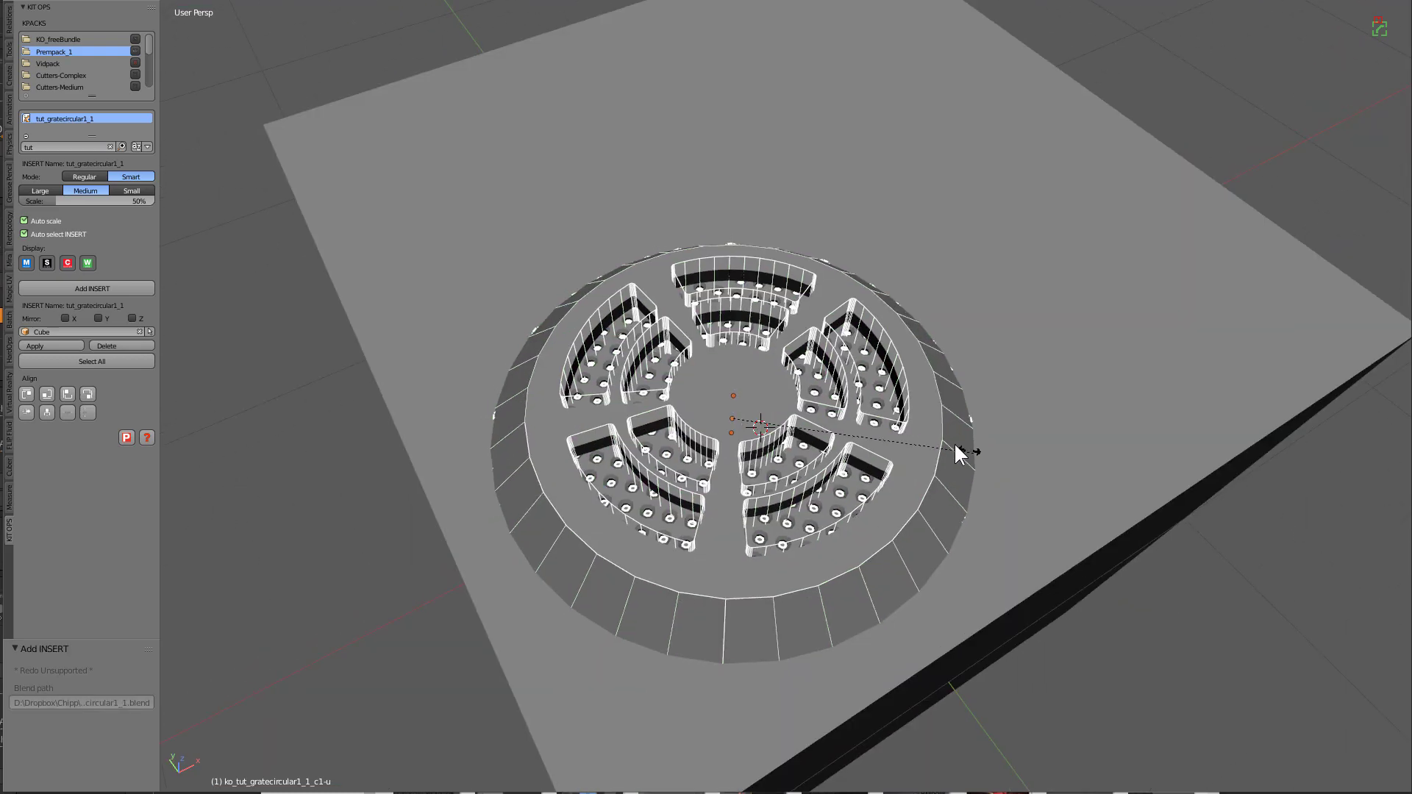
{"action": "middle_click_drag", "start_coordinate": [922, 432], "coordinate": [954, 406]}
- Run Csharpen on the cube and examine the shading and bevels around the grate's slots
{"action": "key", "text": "a"}
{"action": "right_click", "coordinate": [952, 419]}
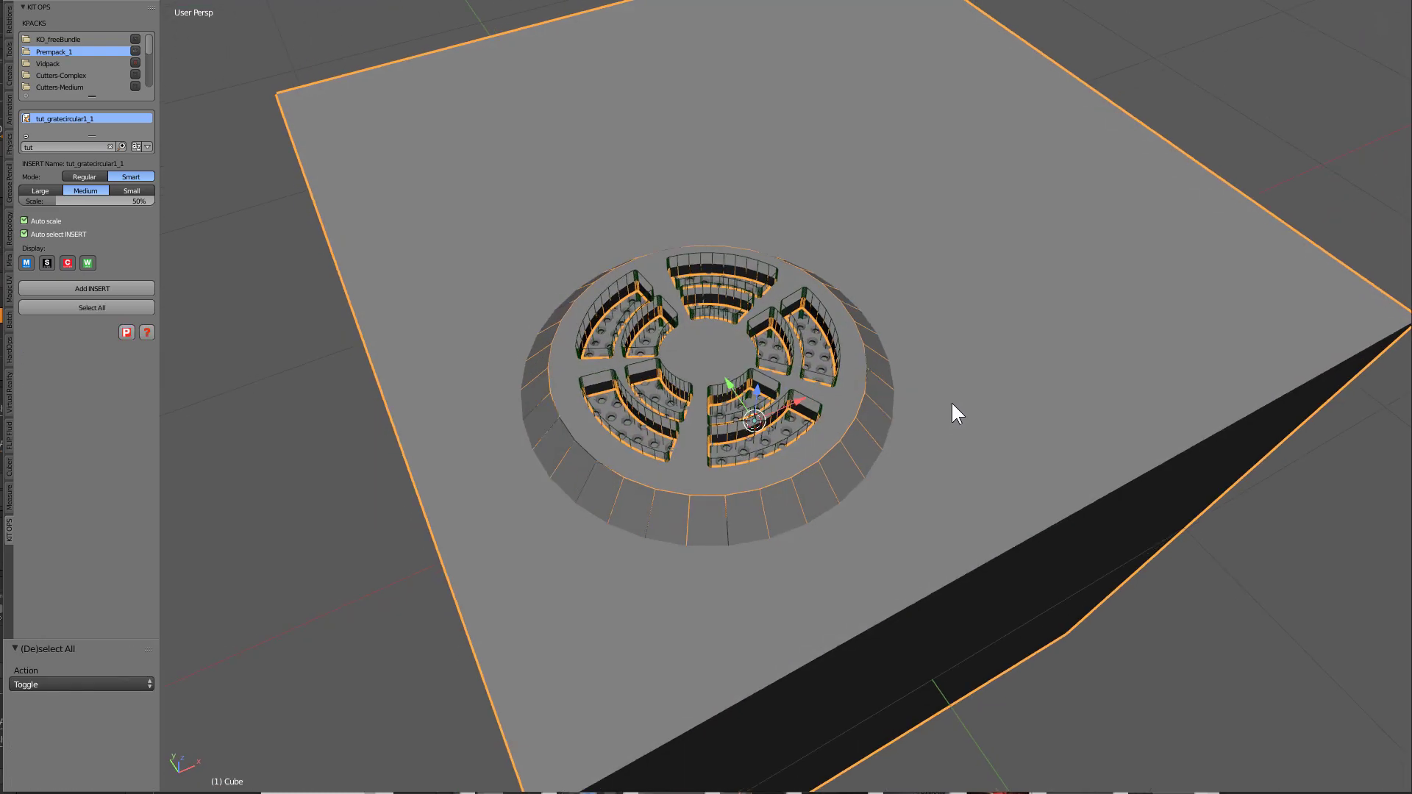
{"action": "scroll", "coordinate": [956, 403], "scroll_direction": "up", "scroll_amount": 3}
{"action": "scroll", "coordinate": [790, 342], "scroll_direction": "up", "scroll_amount": 4}
{"action": "scroll", "coordinate": [789, 341], "scroll_direction": "down", "scroll_amount": 6}
{"action": "middle_click_drag", "start_coordinate": [911, 356], "coordinate": [921, 349]}
{"action": "key", "text": "q"}
{"action": "left_click", "coordinate": [615, 266]}
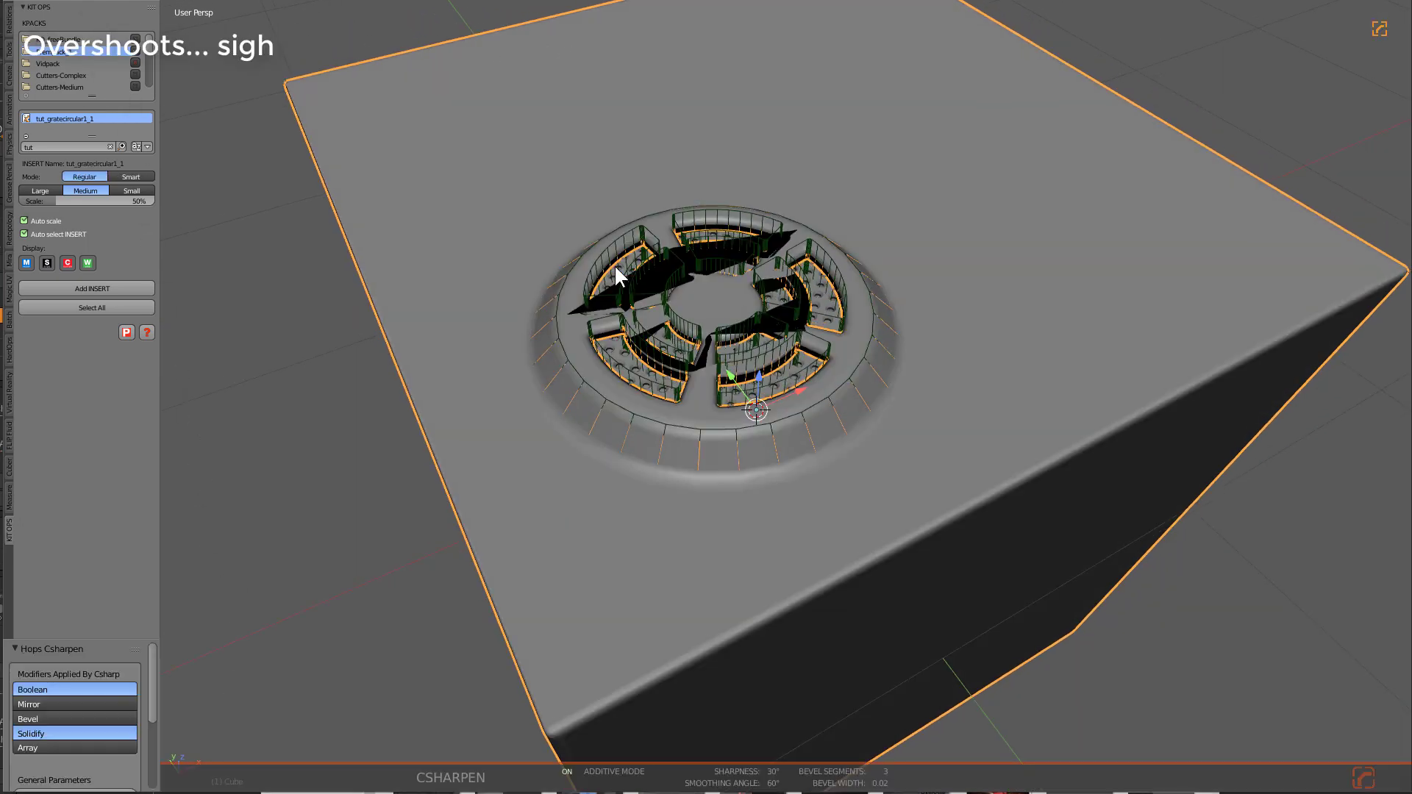
{"action": "scroll", "coordinate": [865, 344], "scroll_direction": "up", "scroll_amount": 6}
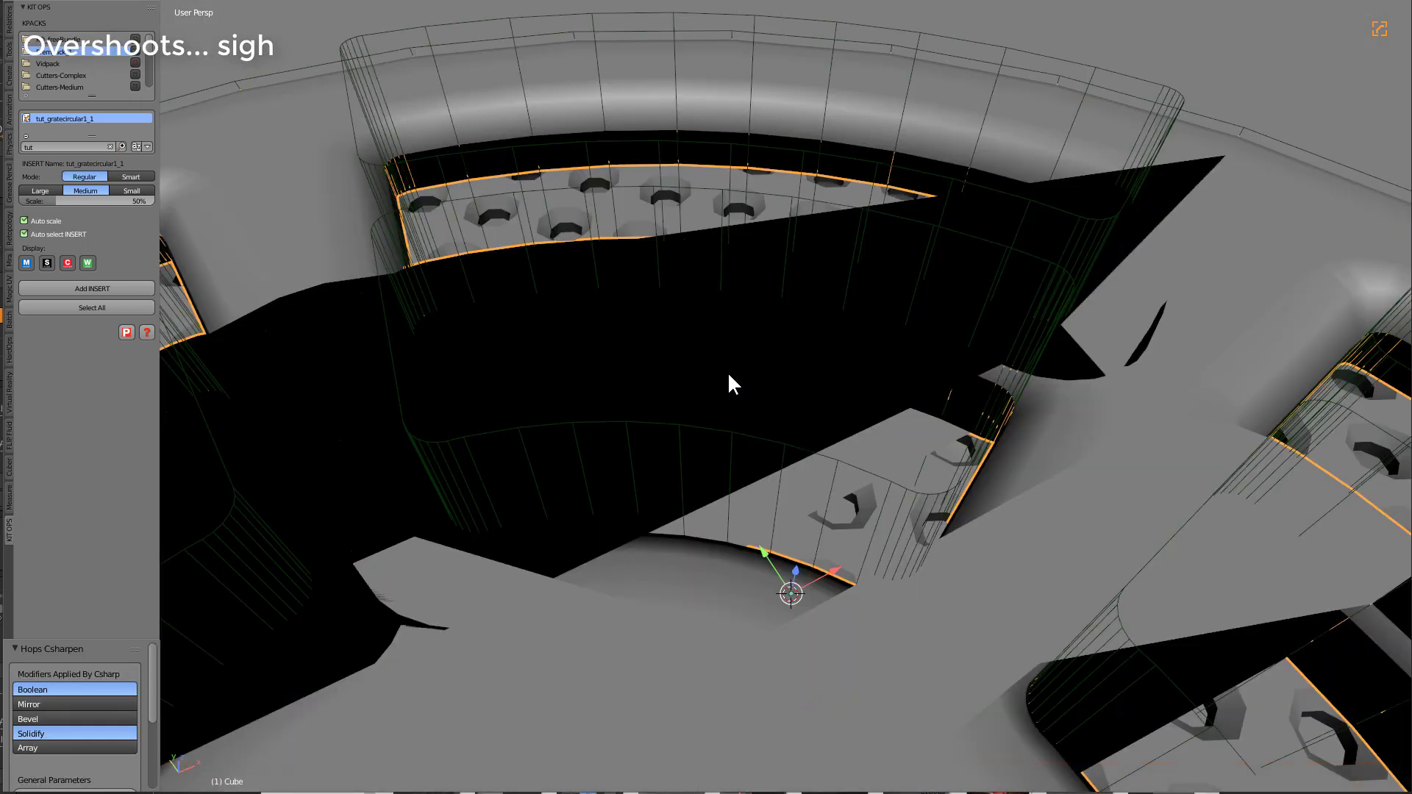
{"action": "scroll", "coordinate": [731, 379], "scroll_direction": "down", "scroll_amount": 4}
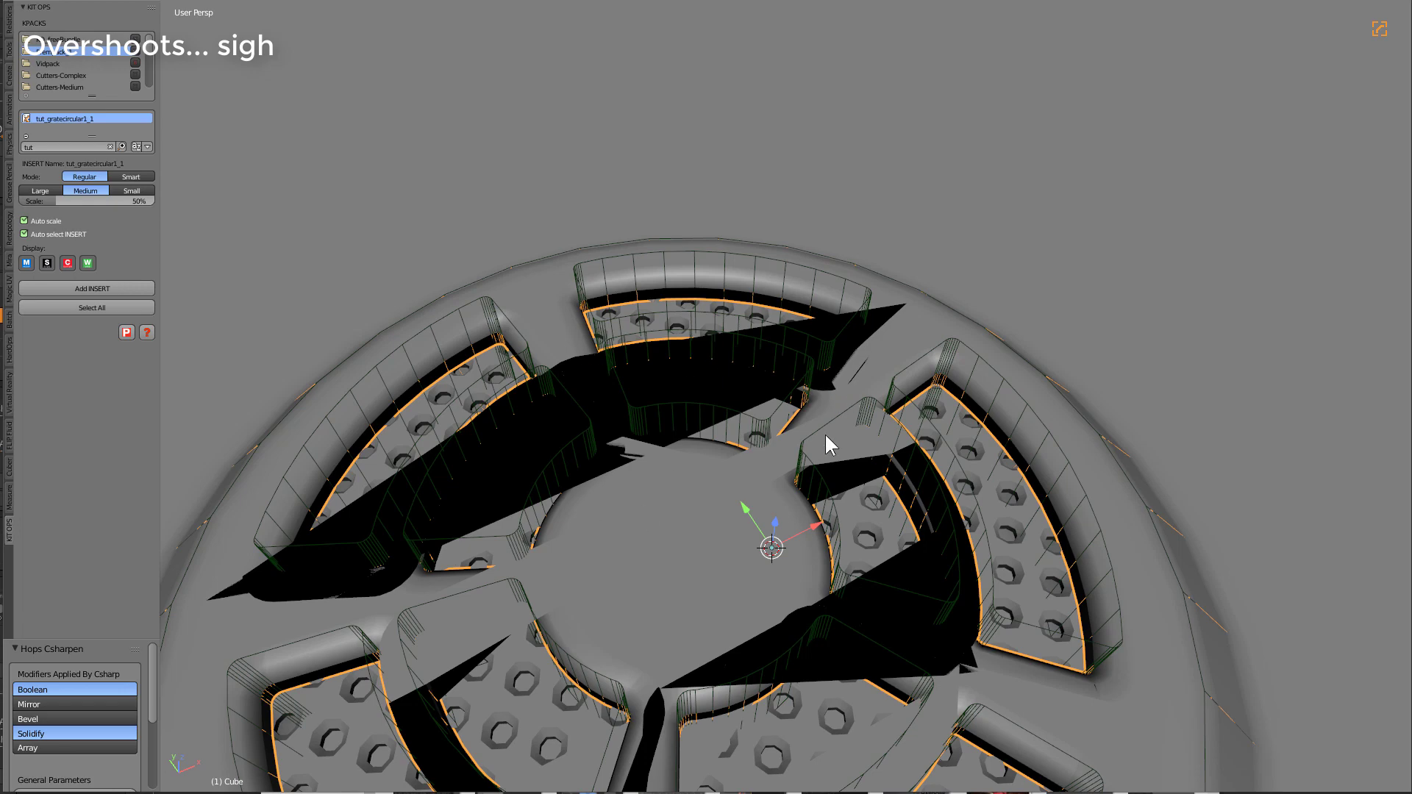
{"action": "scroll", "coordinate": [860, 395], "scroll_direction": "down", "scroll_amount": 3}
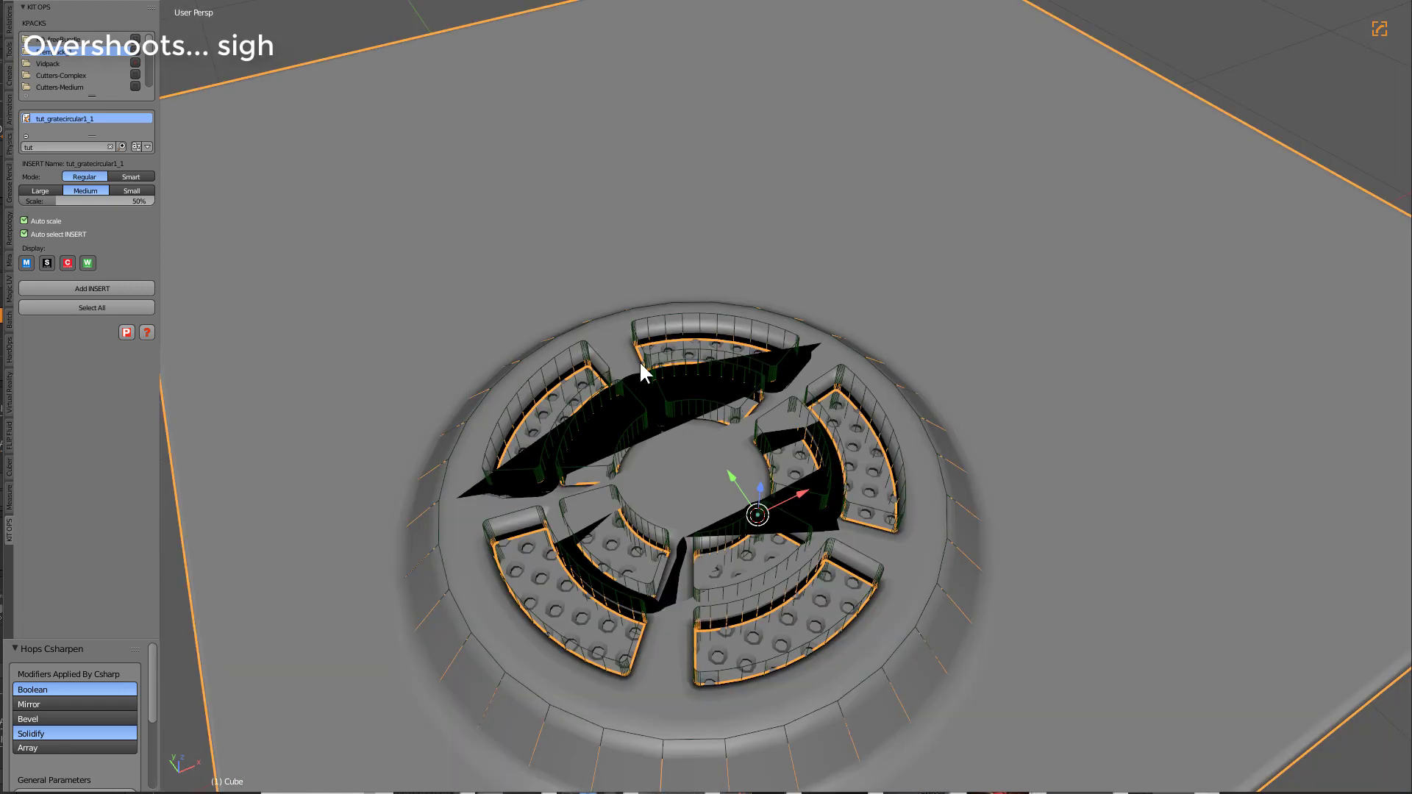
{"action": "scroll", "coordinate": [838, 389], "scroll_direction": "down", "scroll_amount": 3}
- Reopen tut_gratecircular1_1.blend and subtract the lower recess mesh from the round main body with a boolean difference
{"action": "key", "text": "ctrl+shift+o"}
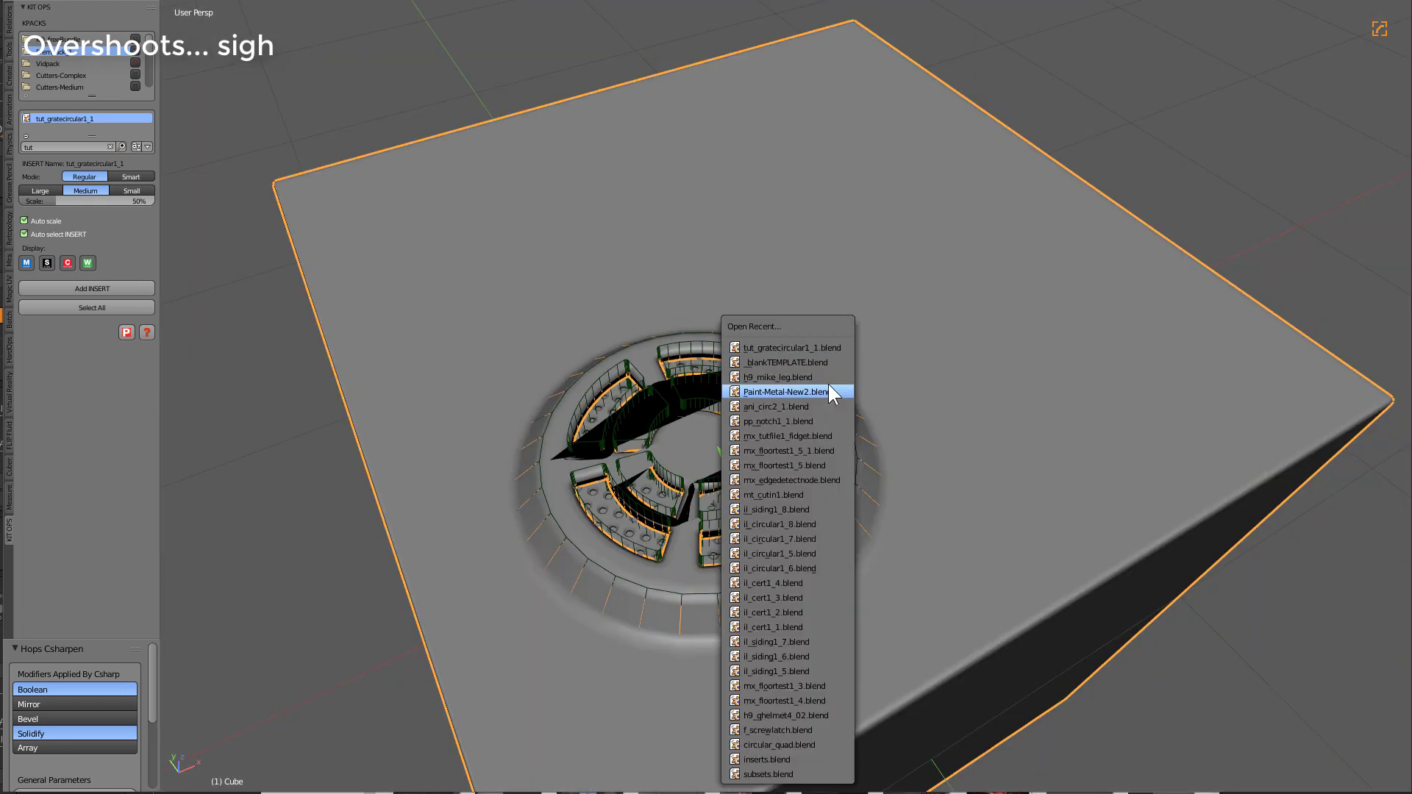
{"action": "left_click", "coordinate": [798, 347]}
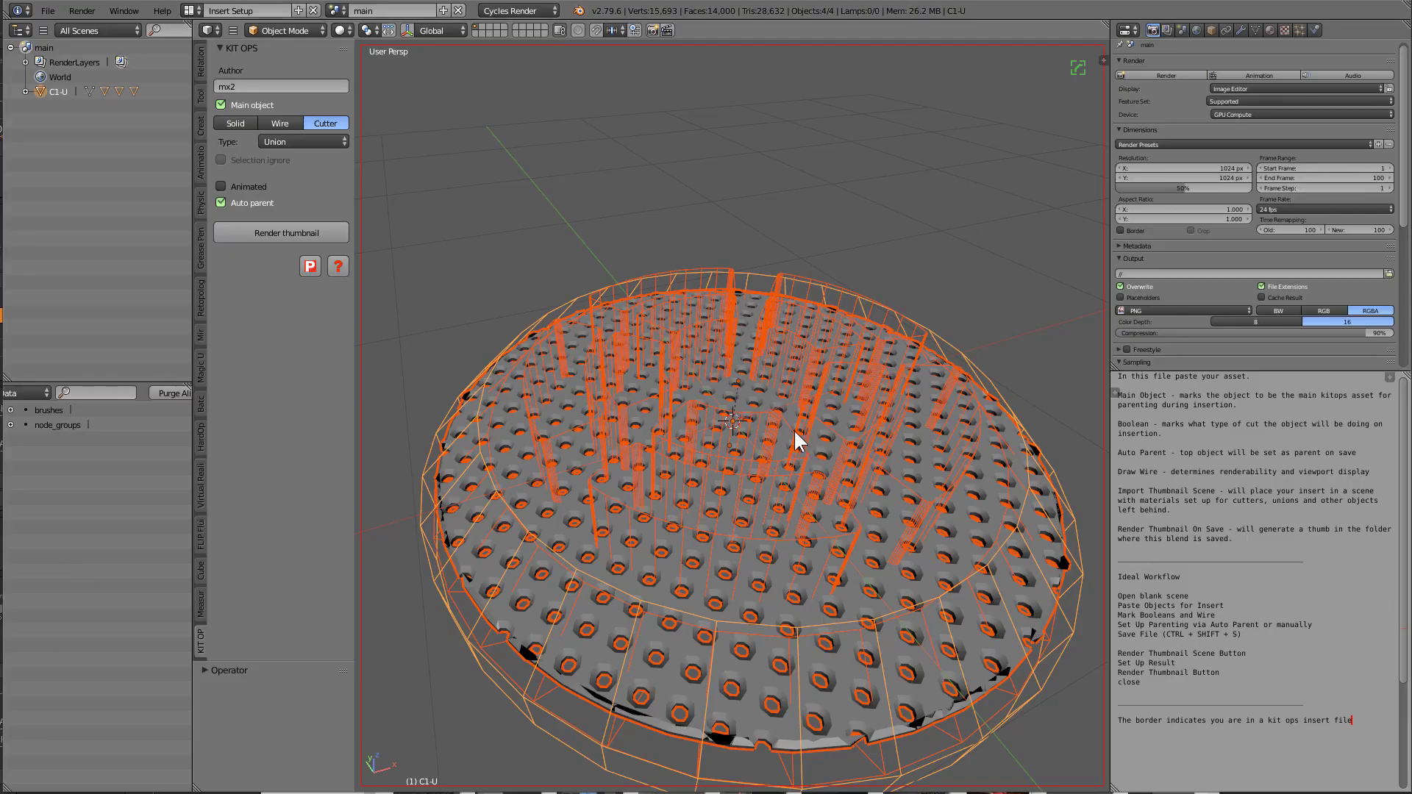
{"action": "key", "text": "a"}
{"action": "middle_click_drag", "start_coordinate": [811, 413], "coordinate": [843, 351]}
{"action": "right_click", "coordinate": [853, 350]}
{"action": "right_click", "coordinate": [854, 350]}
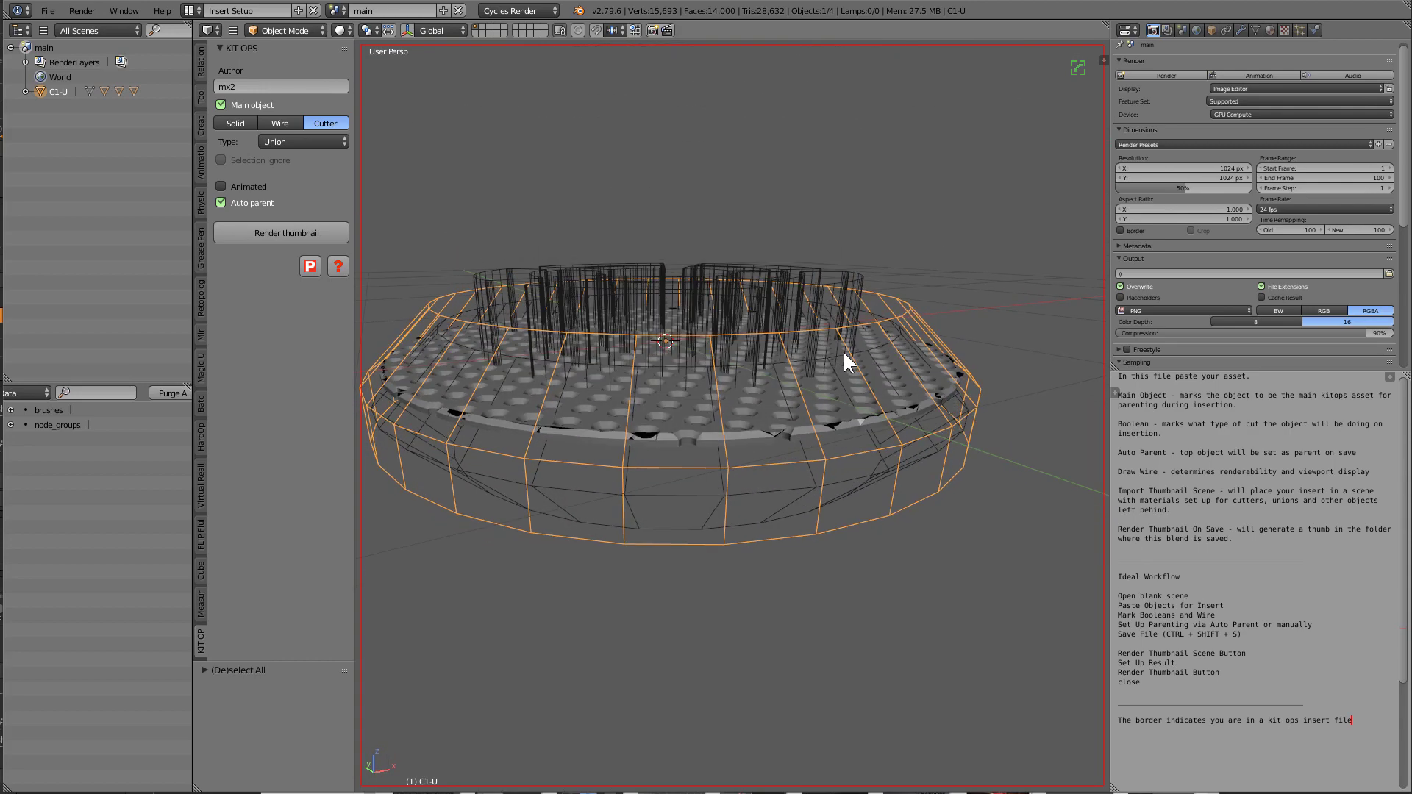
{"action": "right_click", "coordinate": [908, 306], "text": "shift"}
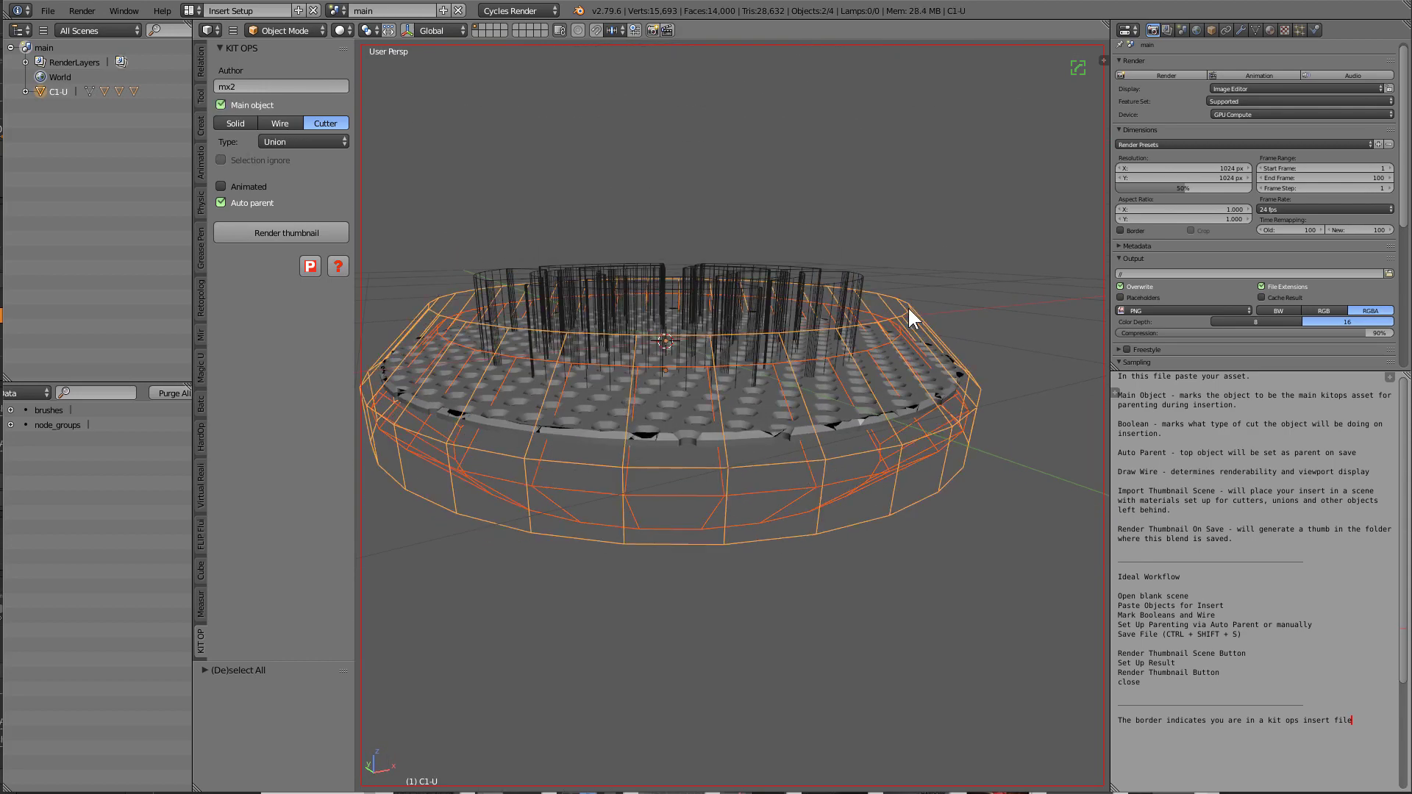
{"action": "key", "text": "KP_1"}
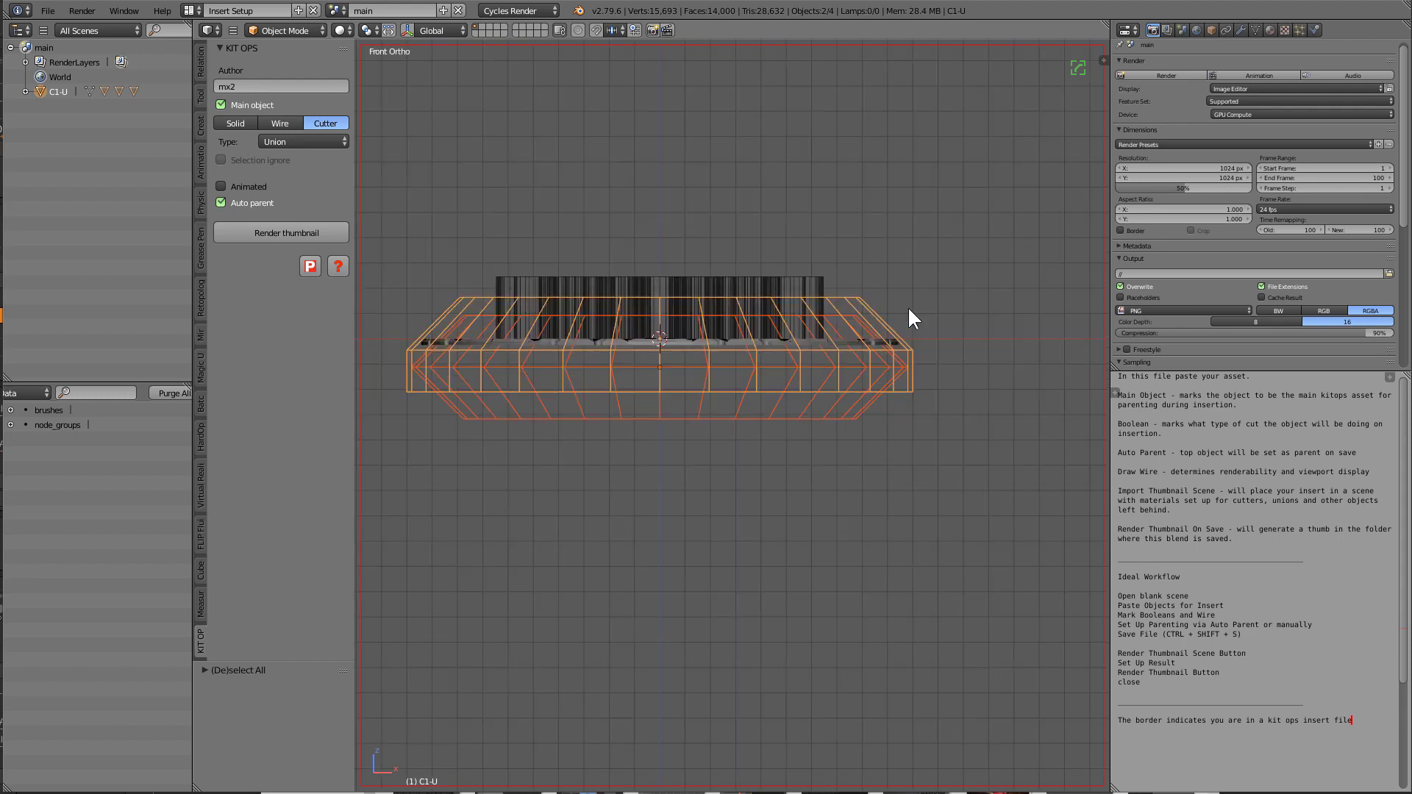
{"action": "key", "text": "ctrl+KP_Subtract"}
{"action": "middle_click_drag", "start_coordinate": [840, 316], "coordinate": [877, 364]}
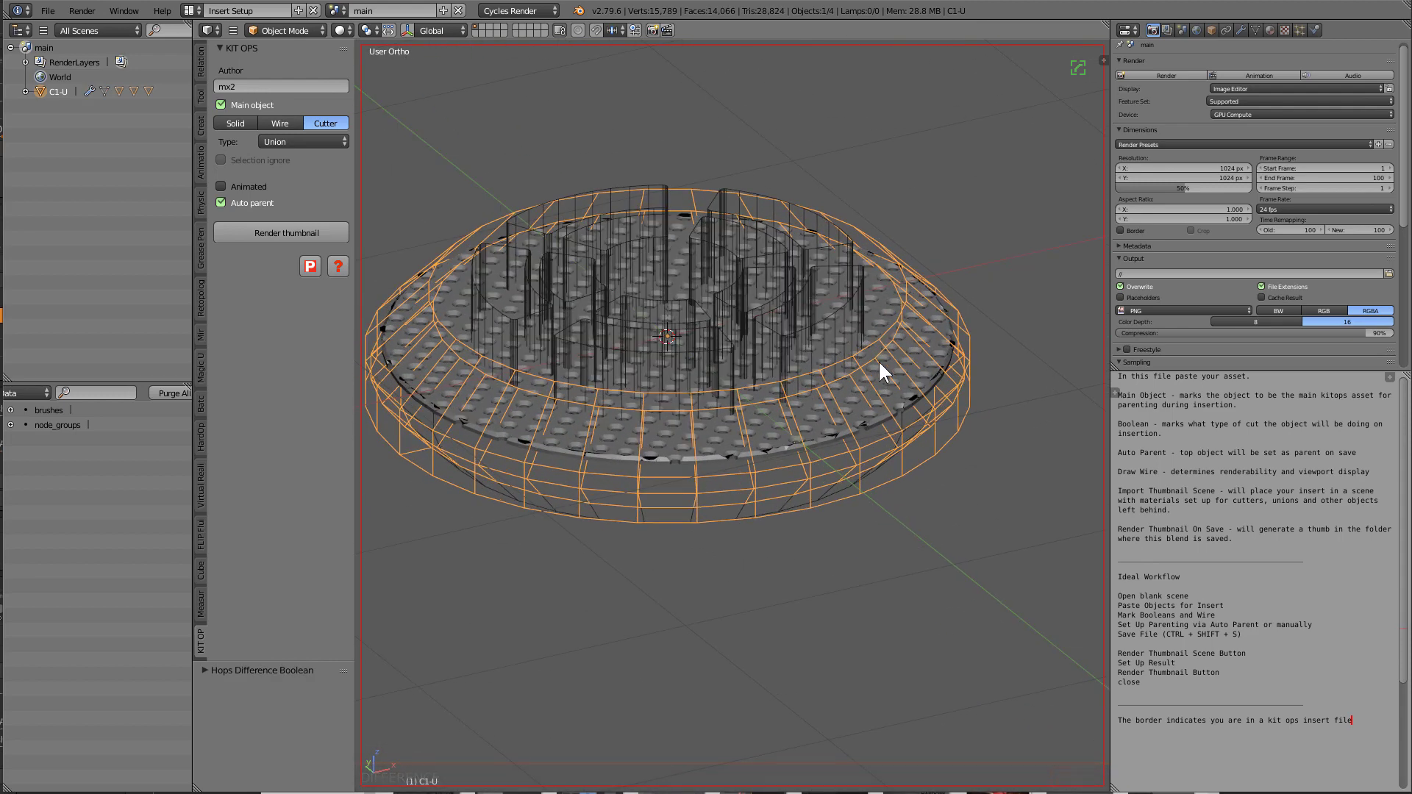
- Subtract the curved slot cutters from the round main body with a boolean difference
{"action": "key", "text": "a"}
{"action": "right_click", "coordinate": [854, 291]}
{"action": "right_click", "coordinate": [897, 259], "text": "shift"}
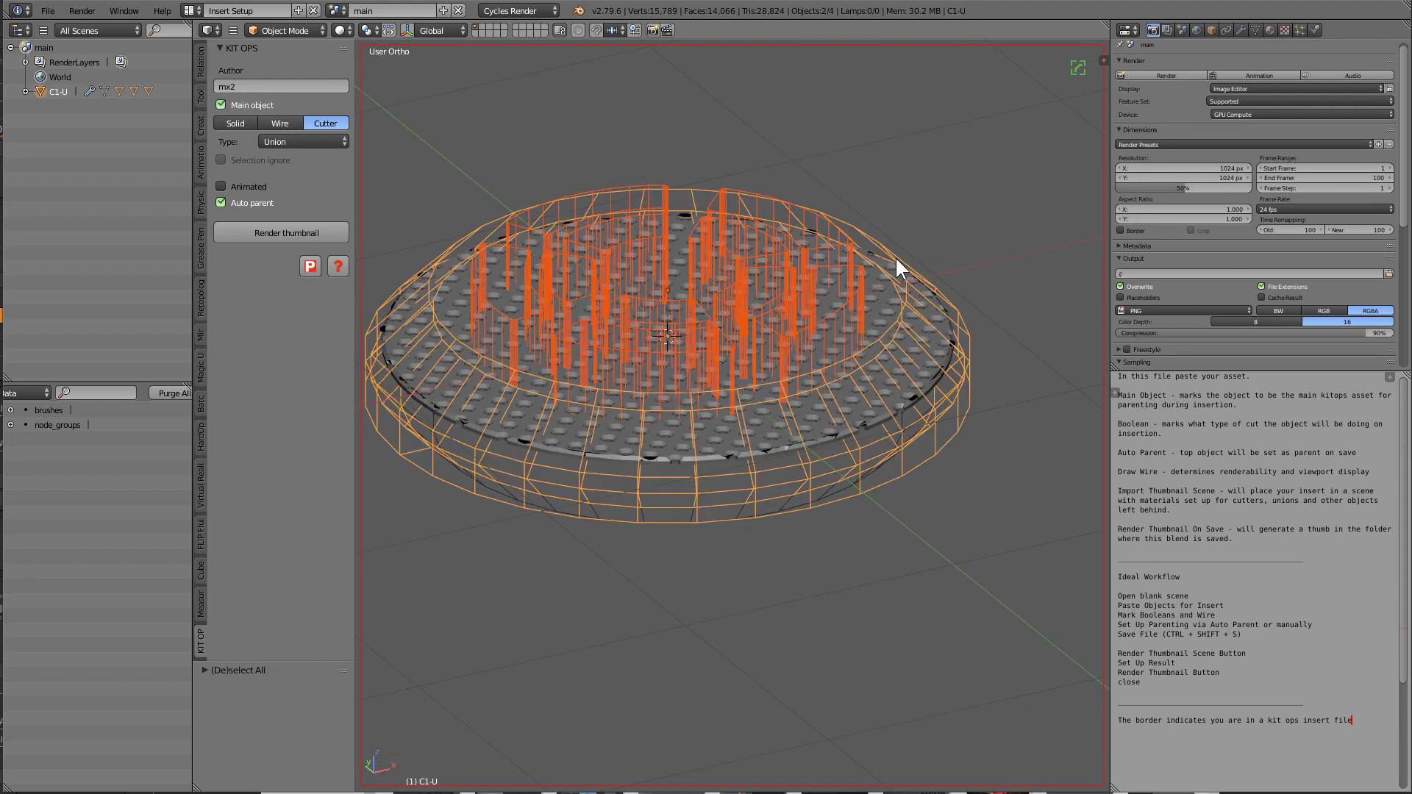
{"action": "key", "text": "ctrl+KP_Subtract"}
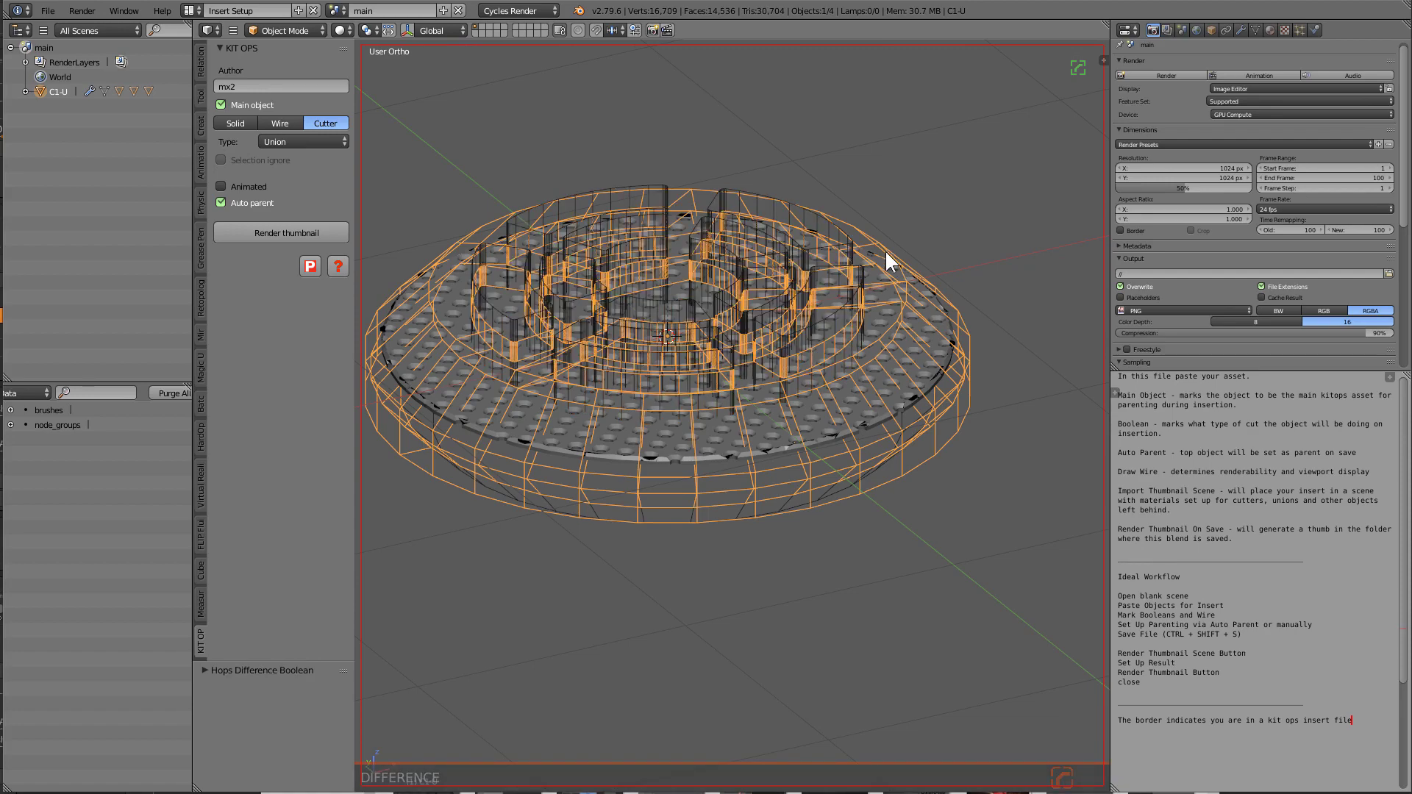
{"action": "middle_click_drag", "start_coordinate": [877, 235], "coordinate": [849, 272]}
- Inset the main body's round top face twice to add two concentric edge loops across the slots
{"action": "key", "text": "Tab"}
{"action": "key", "text": "ctrl+Tab"}
{"action": "left_click", "coordinate": [849, 267]}
{"action": "right_click", "coordinate": [658, 291]}
{"action": "middle_click_drag", "start_coordinate": [885, 325], "coordinate": [887, 391]}
{"action": "key", "text": "KP_7"}
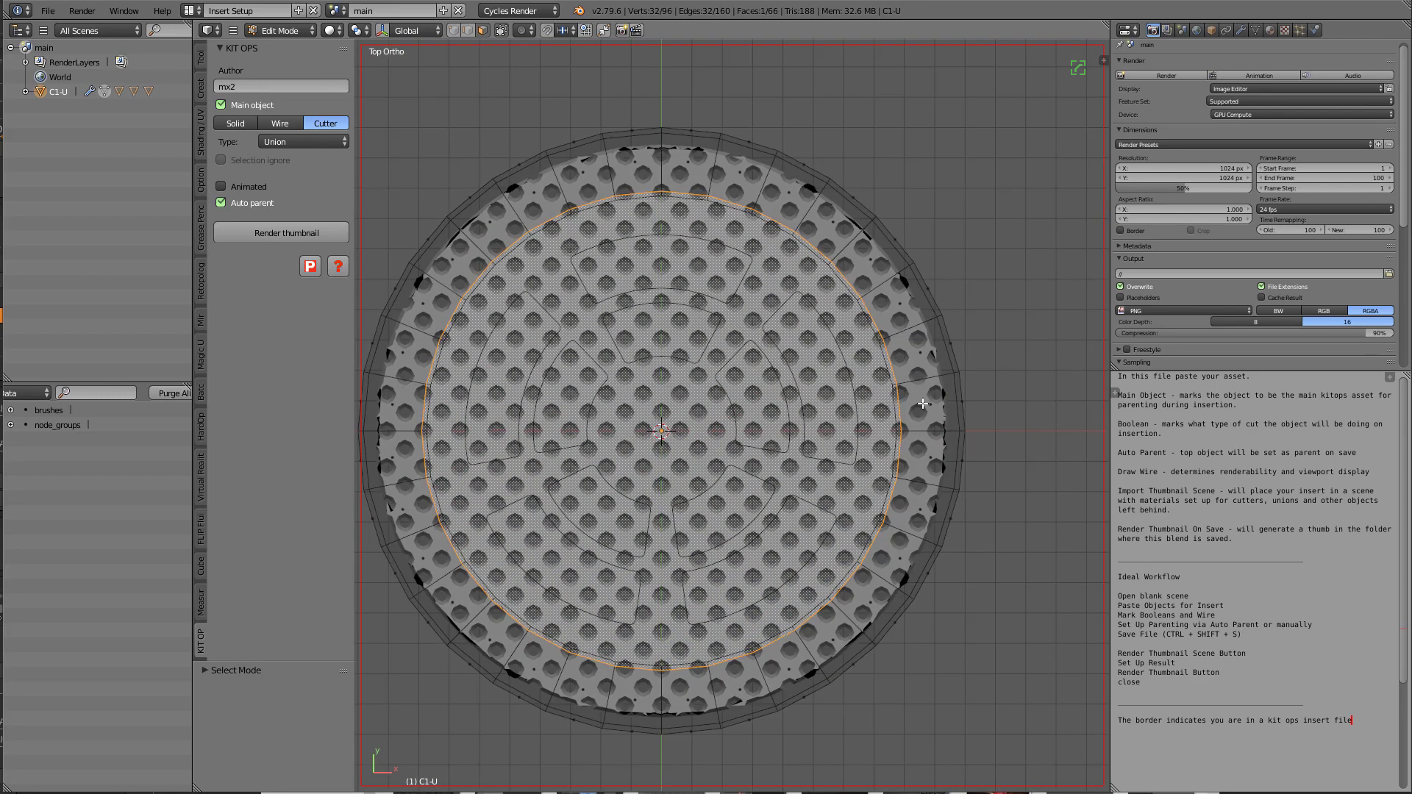
{"action": "key", "text": "i"}
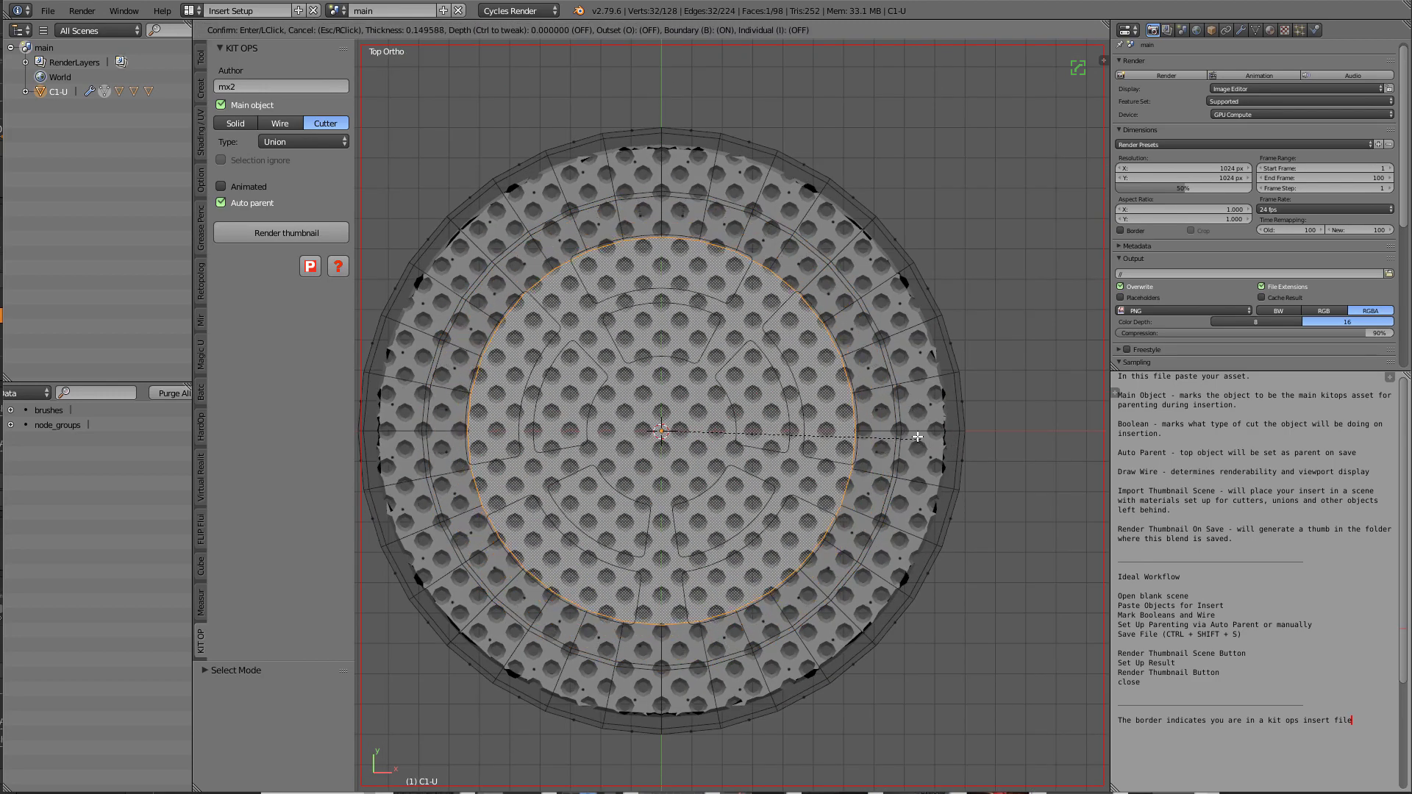
{"action": "left_click", "coordinate": [944, 461]}
{"action": "key", "text": "i"}
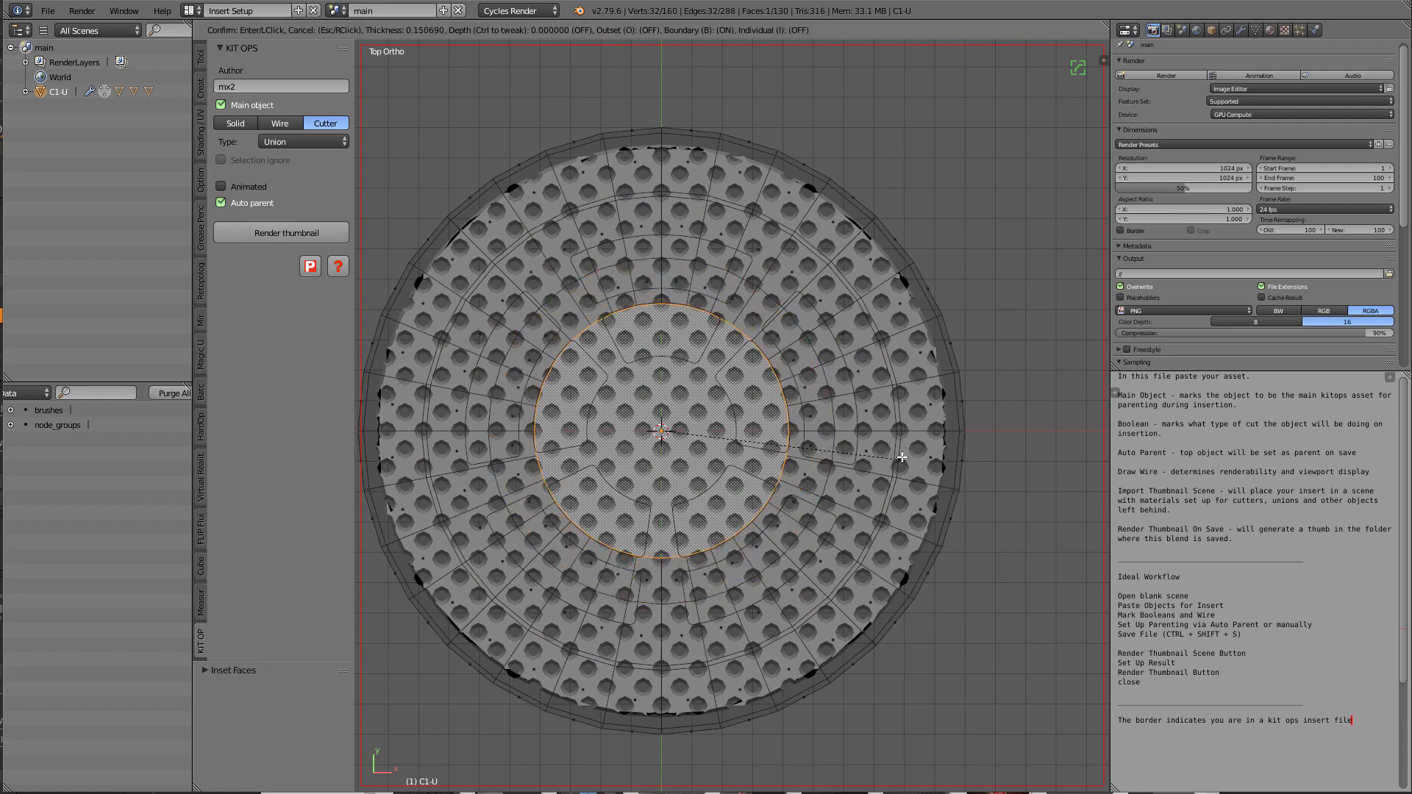
{"action": "left_click", "coordinate": [870, 447]}
{"action": "key", "text": "Tab"}
- Run Csharpen on the main body to apply its boolean cuts
{"action": "middle_click_drag", "start_coordinate": [749, 479], "coordinate": [804, 371]}
{"action": "key", "text": "q"}
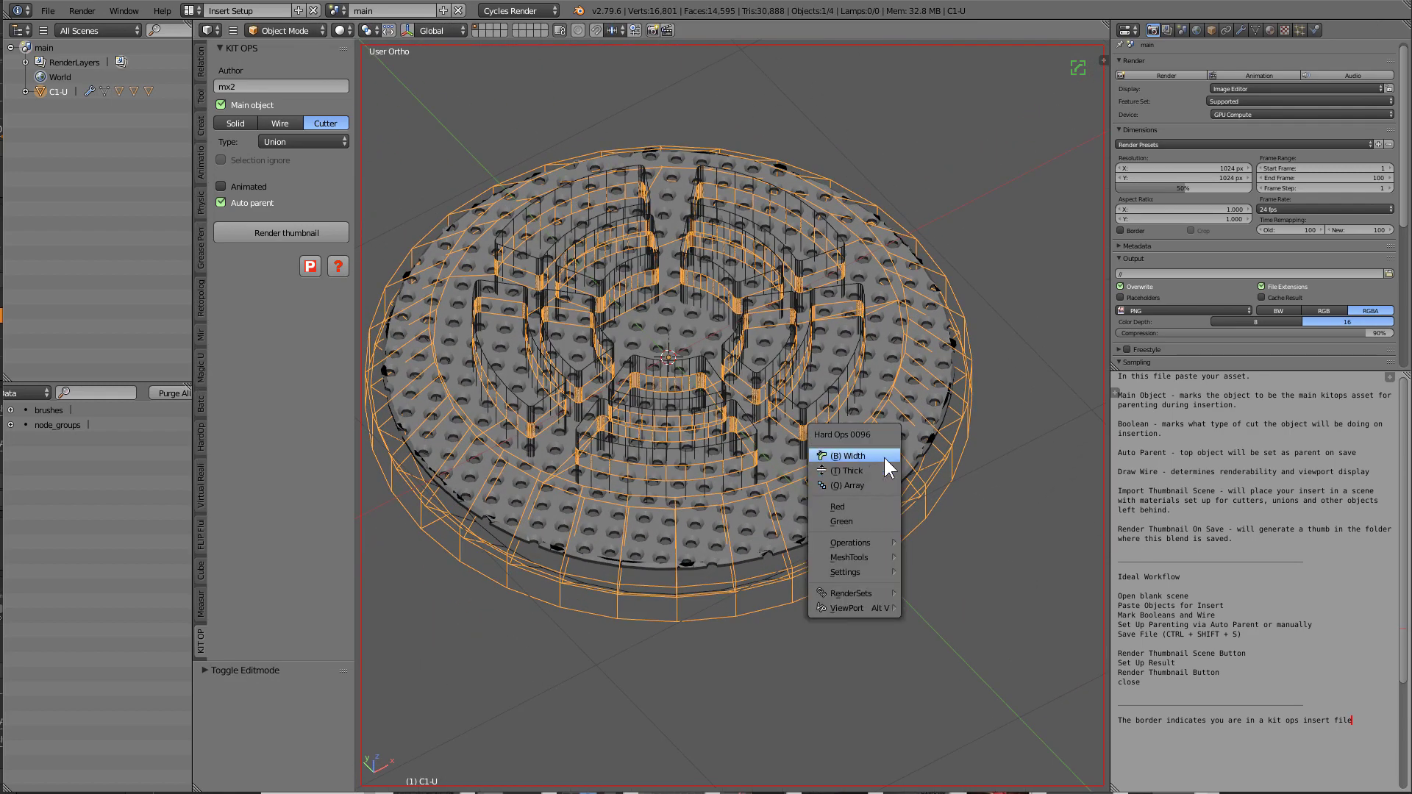
{"action": "mouse_move", "coordinate": [864, 542]}
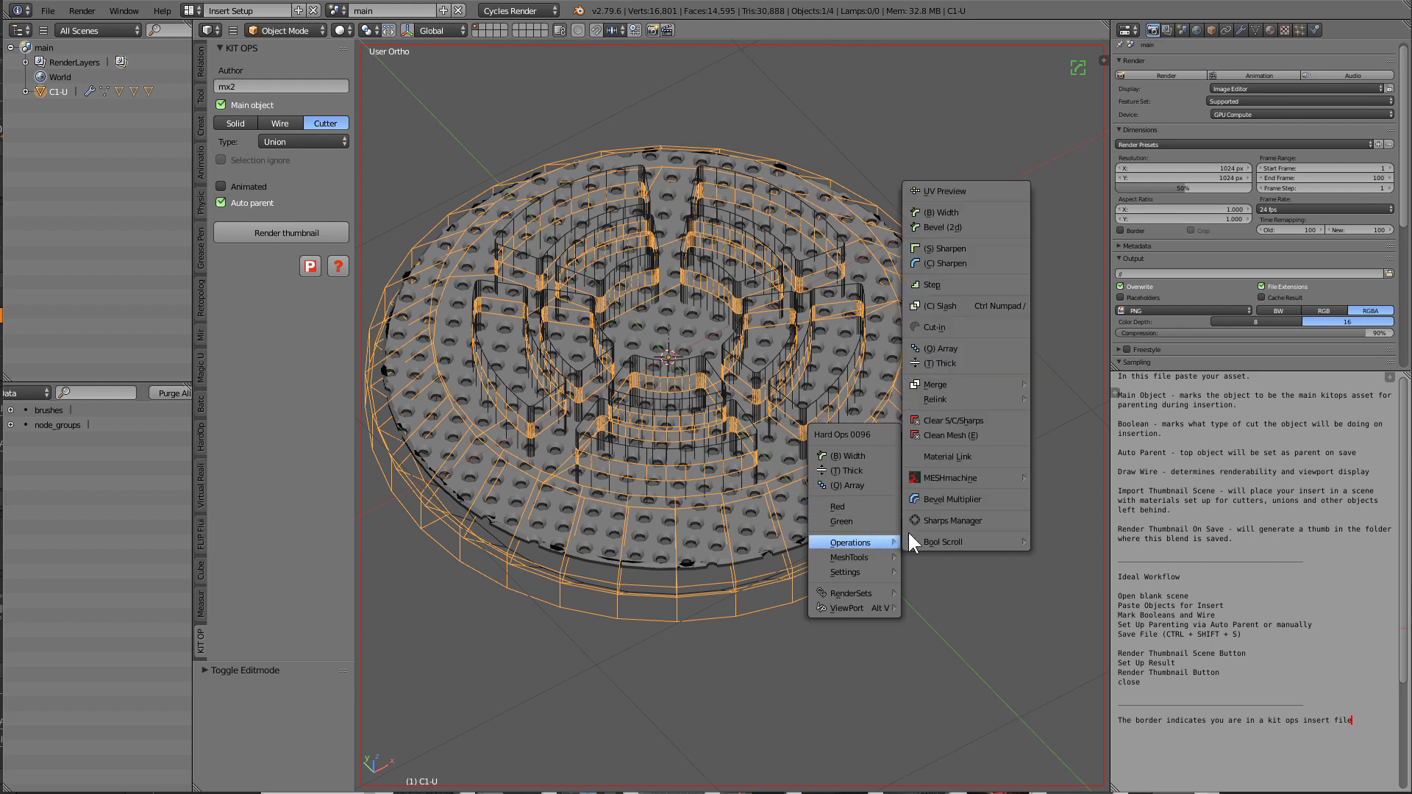
{"action": "left_click", "coordinate": [956, 263]}
{"action": "scroll", "coordinate": [859, 251], "scroll_direction": "up", "scroll_amount": 1}
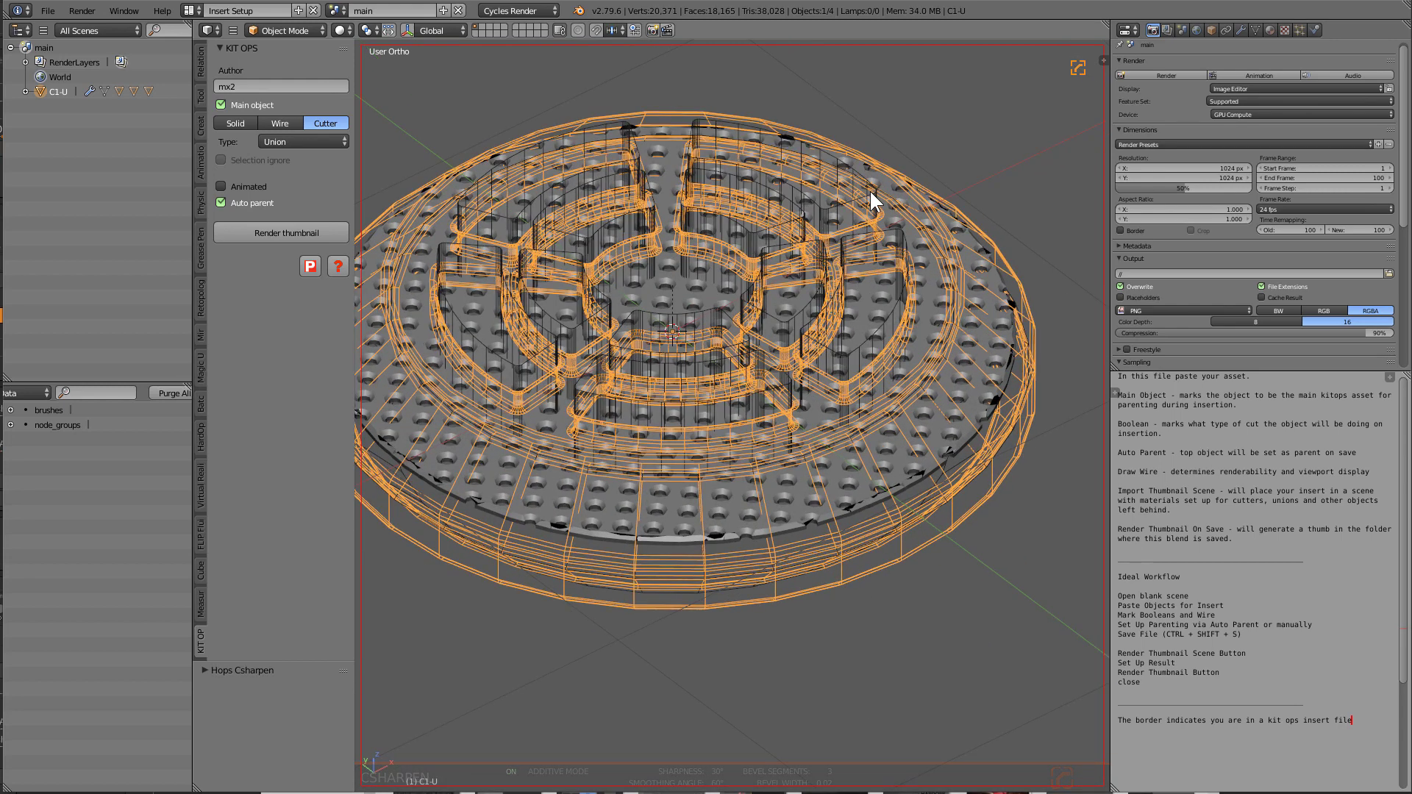
- Delete the leftover slot cutters and lower recess mesh, keeping the main body selected
{"action": "key", "text": "Delete"}
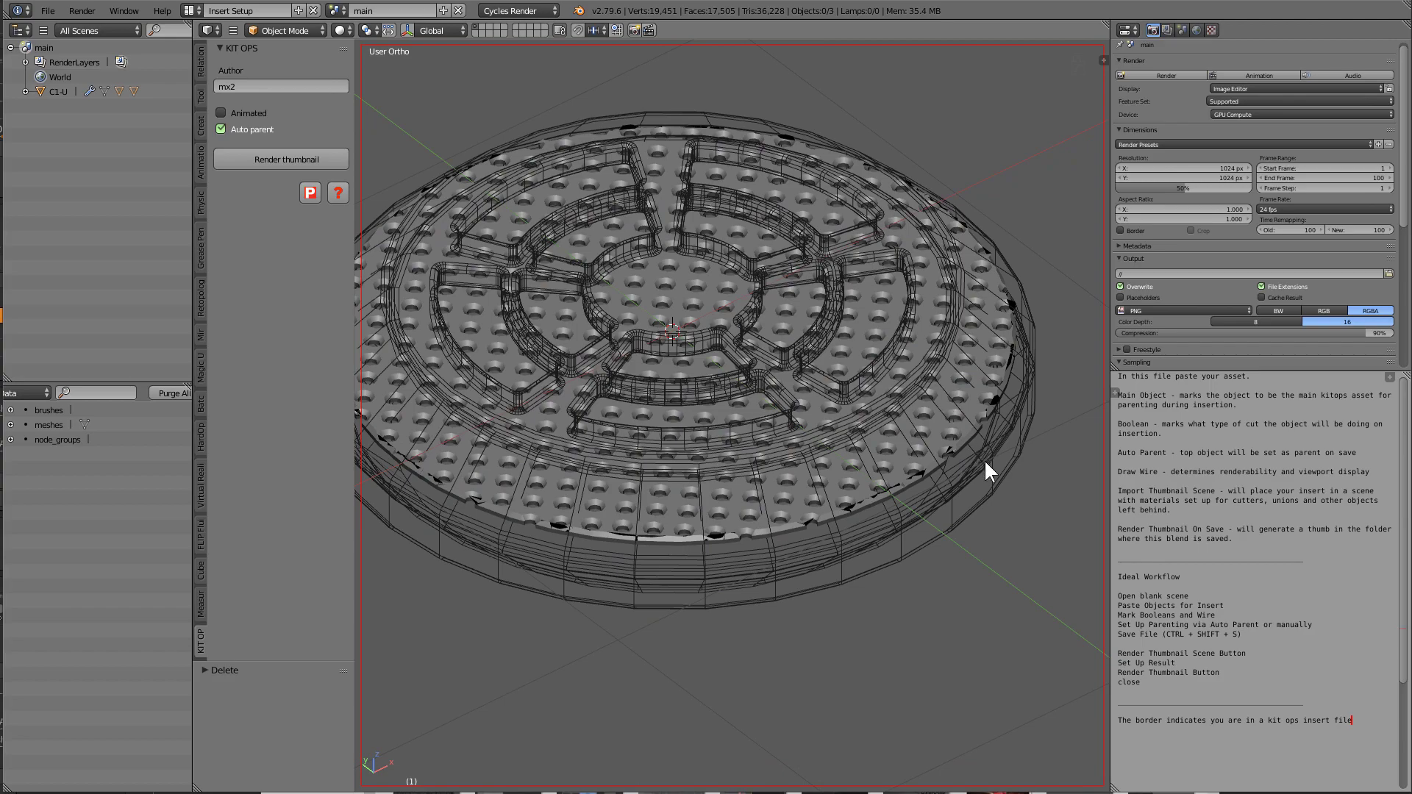
{"action": "right_click", "coordinate": [984, 459]}
{"action": "key", "text": "x"}
{"action": "left_click", "coordinate": [985, 461]}
{"action": "right_click", "coordinate": [932, 474]}
- Adjust the bevel weight of all weighted edges on the main body with the modal Bweight tool
{"action": "middle_click_drag", "start_coordinate": [928, 471], "coordinate": [906, 333]}
{"action": "scroll", "coordinate": [906, 332], "scroll_direction": "up", "scroll_amount": 8}
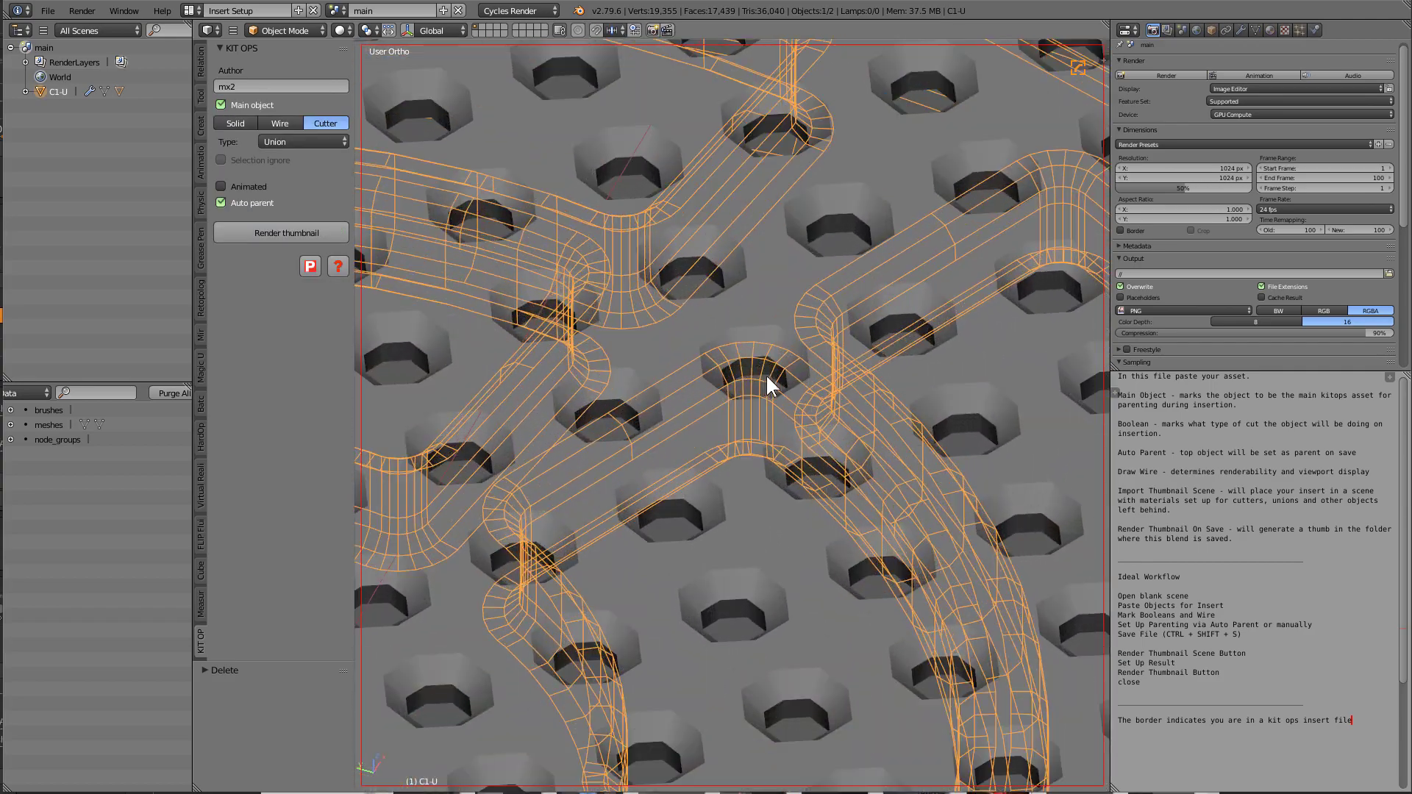
{"action": "key", "text": "Tab"}
{"action": "key", "text": "ctrl+Tab"}
{"action": "left_click", "coordinate": [765, 386]}
{"action": "right_click", "coordinate": [810, 409]}
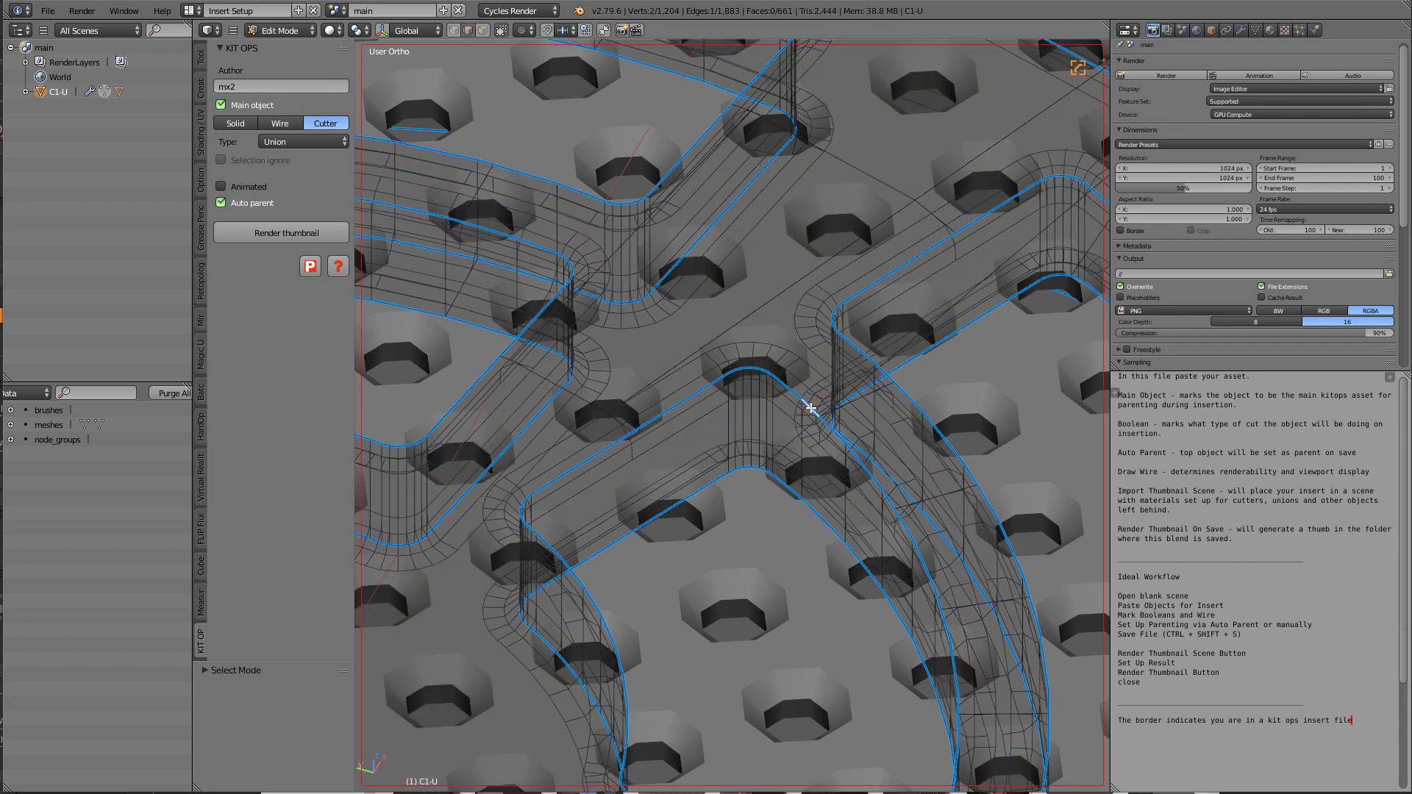
{"action": "key", "text": "q"}
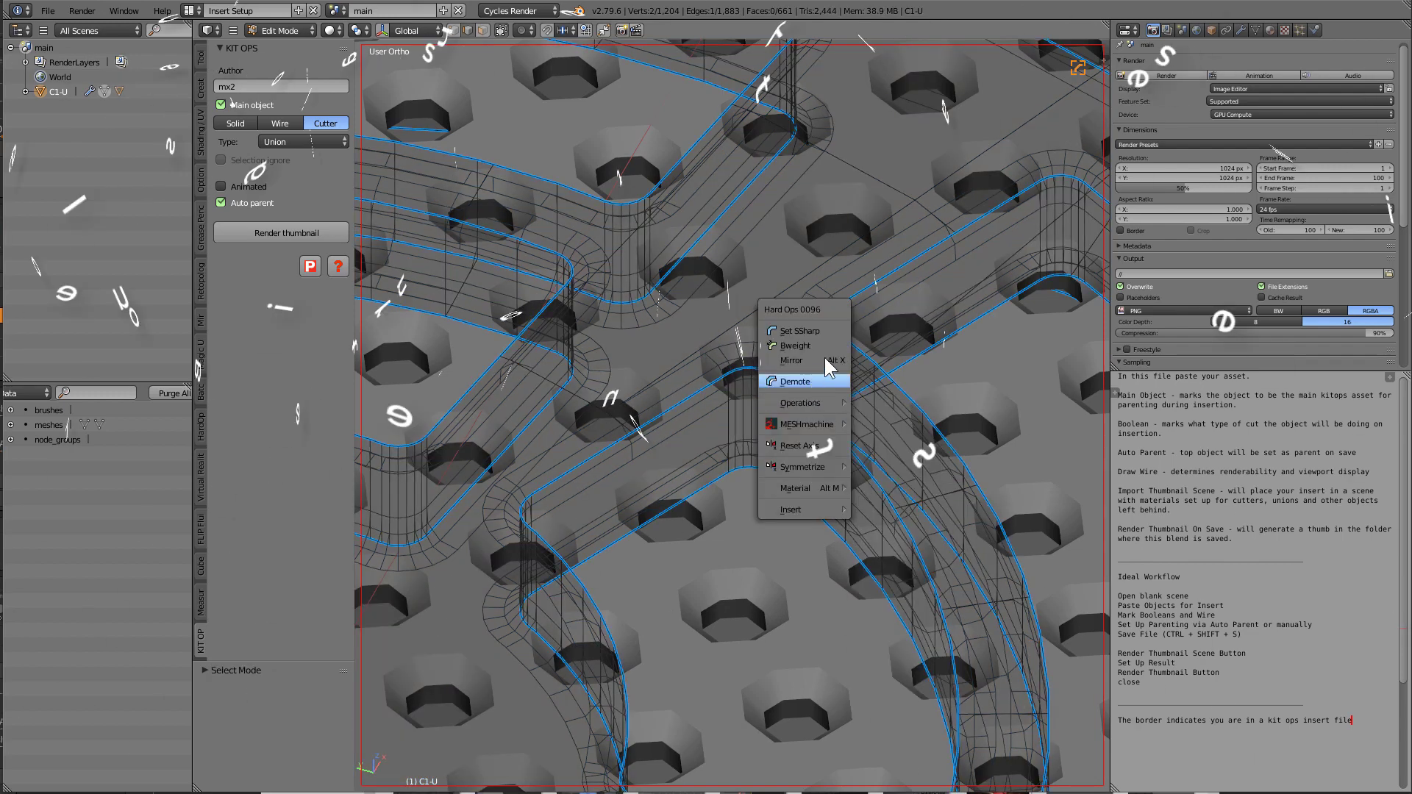
{"action": "left_click", "coordinate": [820, 378]}
{"action": "key", "text": "q"}
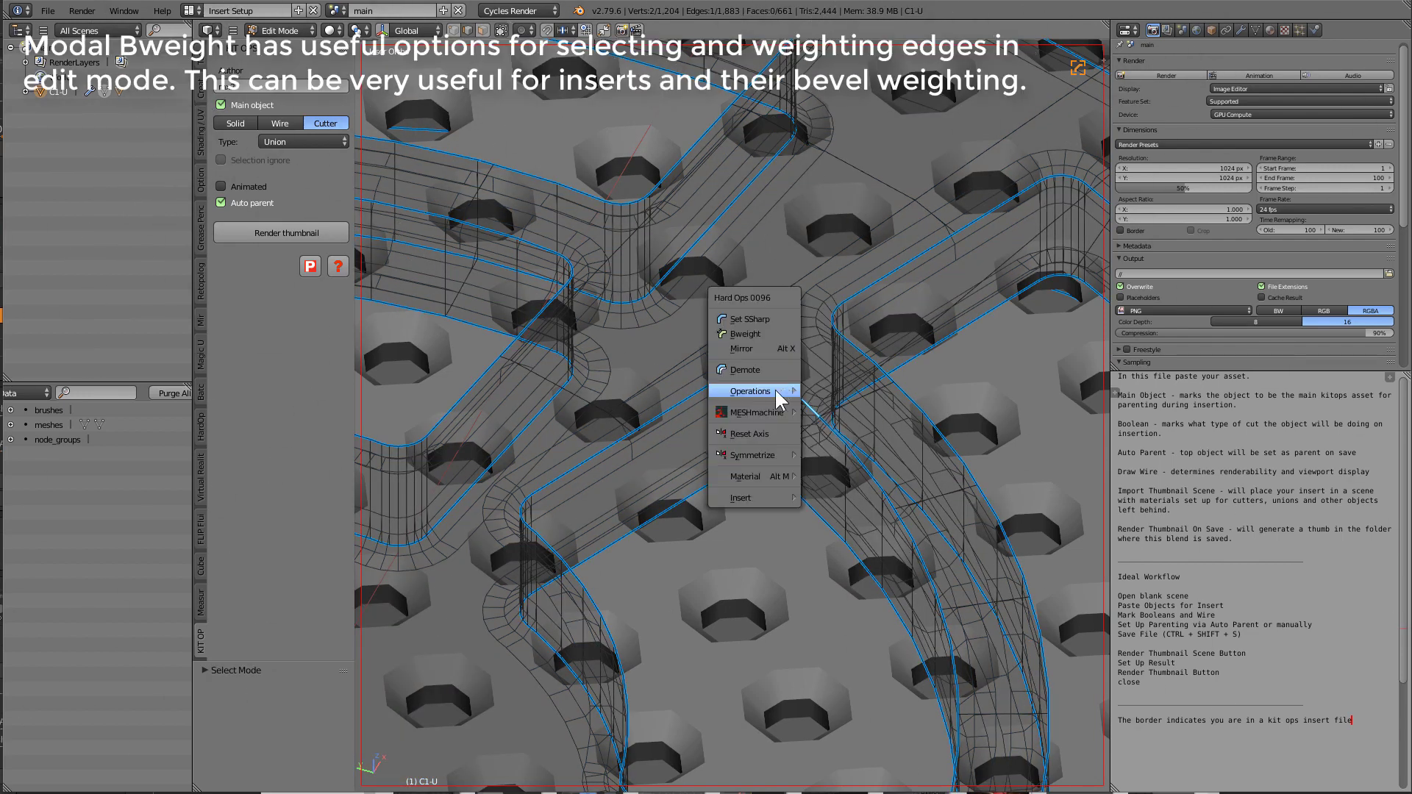
{"action": "left_click", "coordinate": [752, 331]}
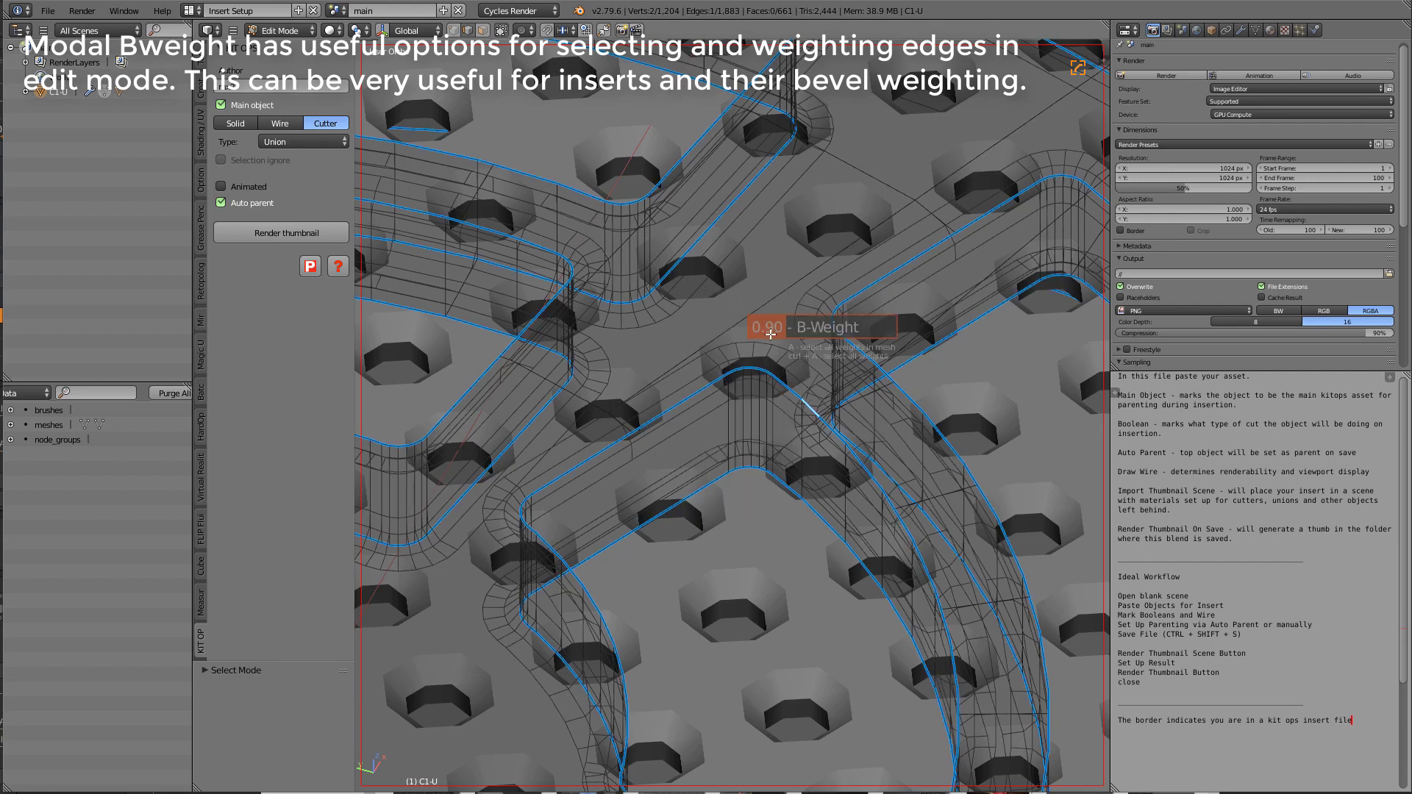
{"action": "key", "text": "a"}
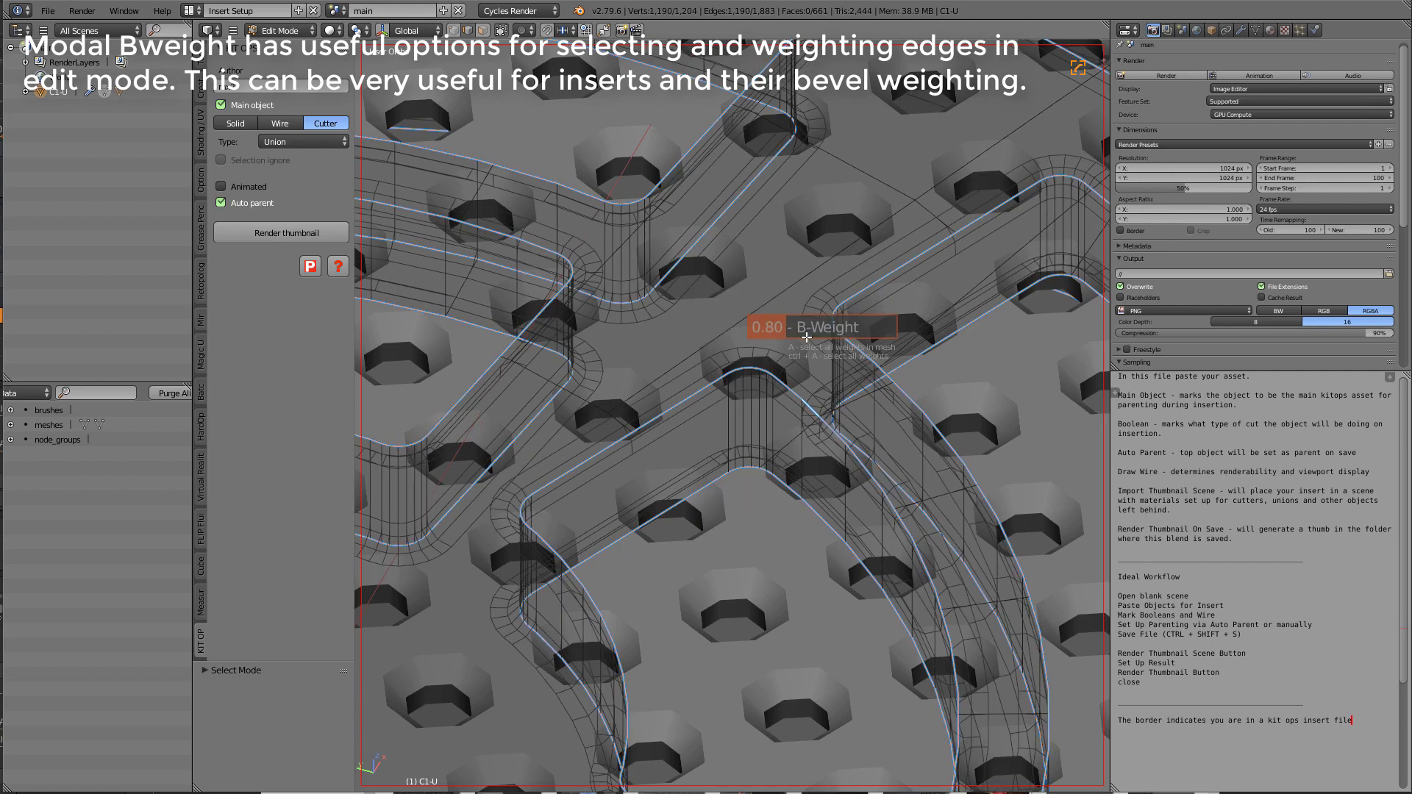
{"action": "left_click", "coordinate": [885, 336]}
{"action": "scroll", "coordinate": [797, 388], "scroll_direction": "down", "scroll_amount": 10}
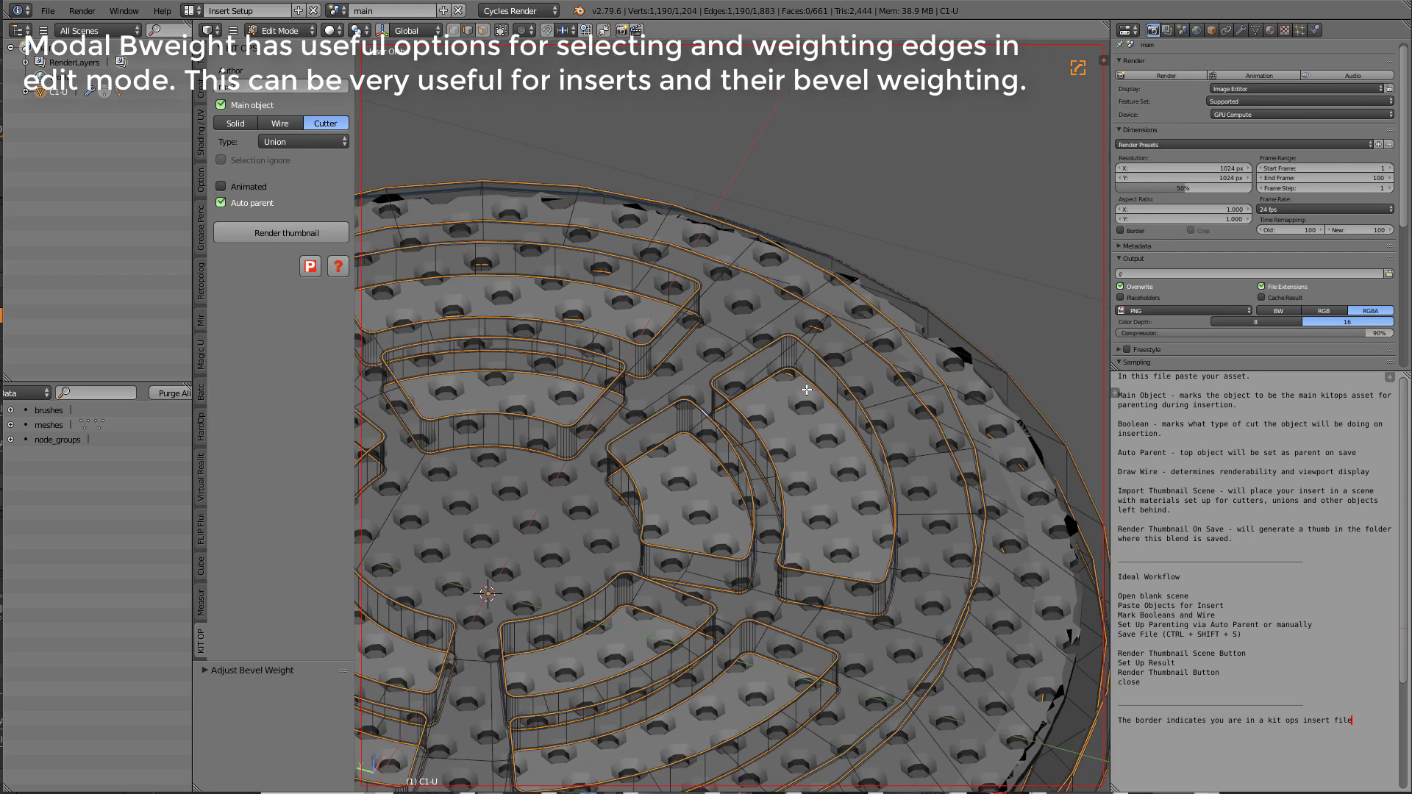
- Remove the bevel modifier from the main body
{"action": "key", "text": "Tab"}
{"action": "middle_click_drag", "start_coordinate": [820, 461], "coordinate": [792, 433]}
{"action": "key", "text": "q"}
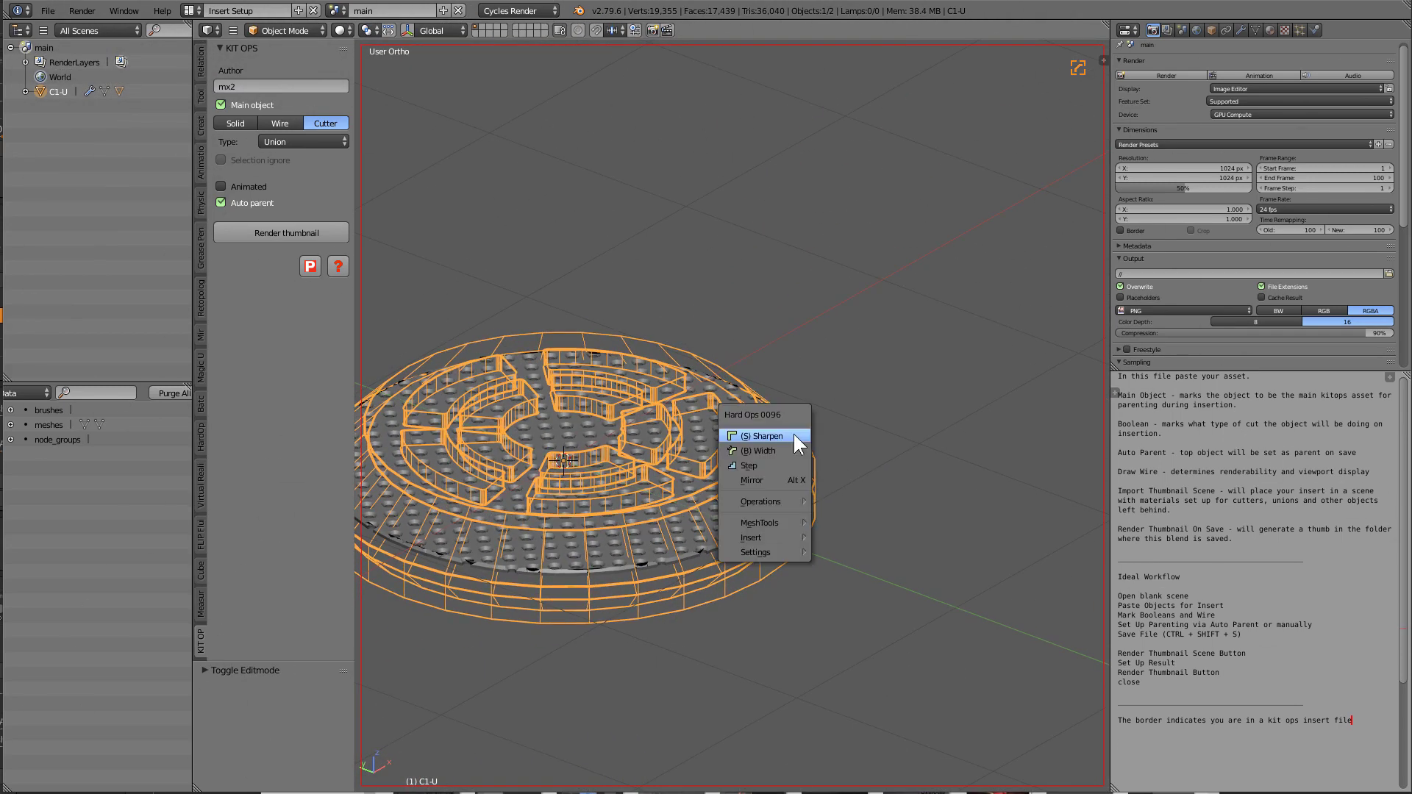
{"action": "mouse_move", "coordinate": [783, 502]}
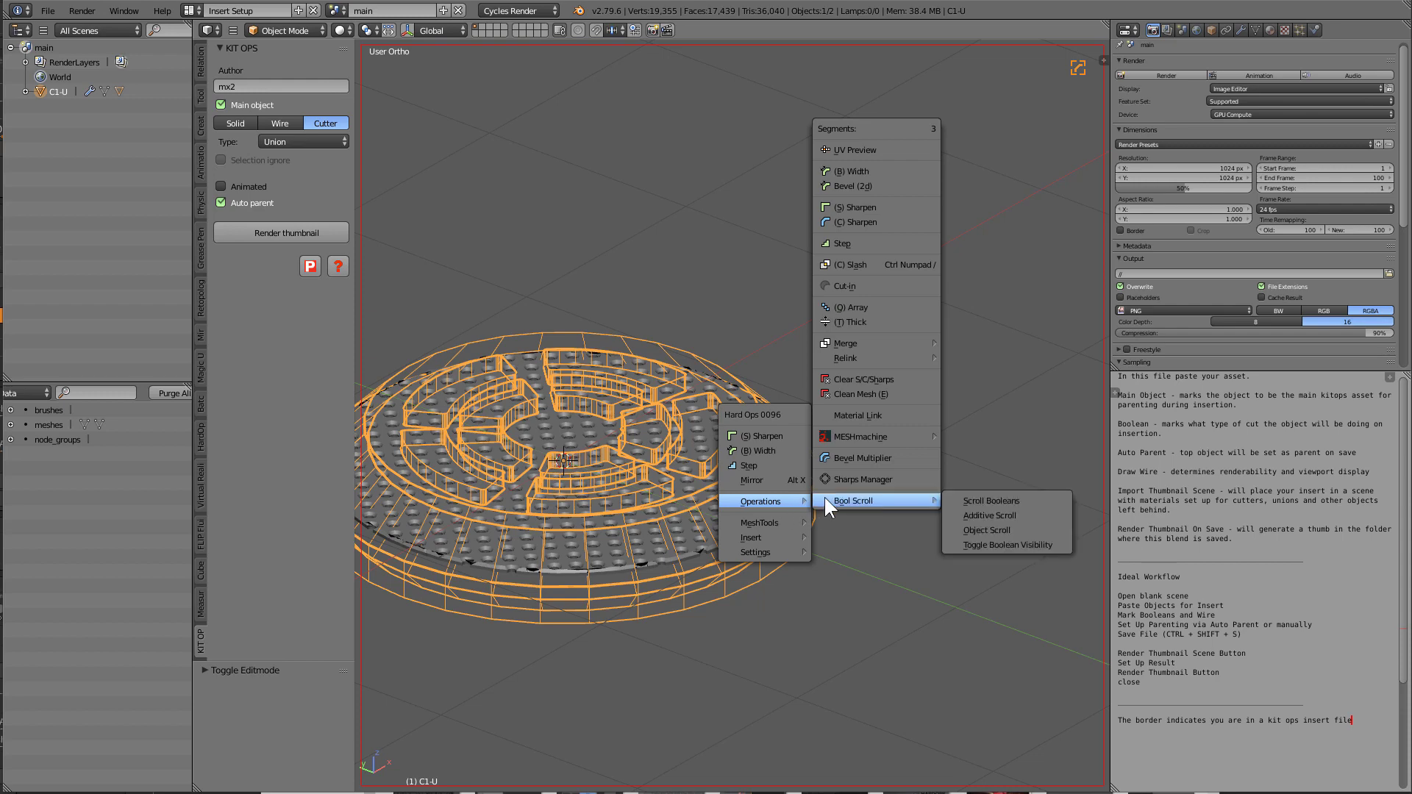
{"action": "key", "text": "Escape"}
{"action": "key", "text": "ctrl+grave"}
{"action": "left_click", "coordinate": [911, 410]}
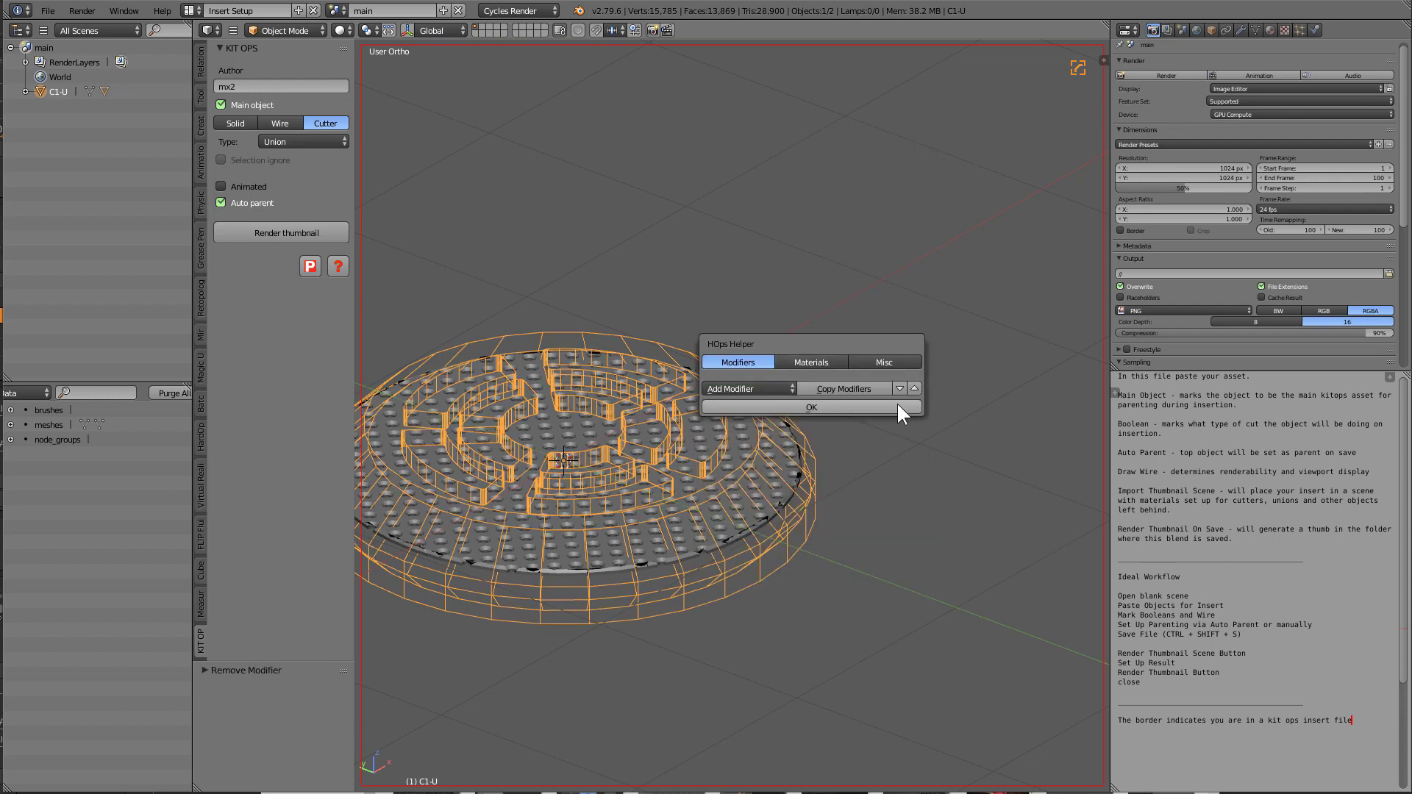
{"action": "middle_click_drag", "start_coordinate": [592, 298], "coordinate": [773, 361]}
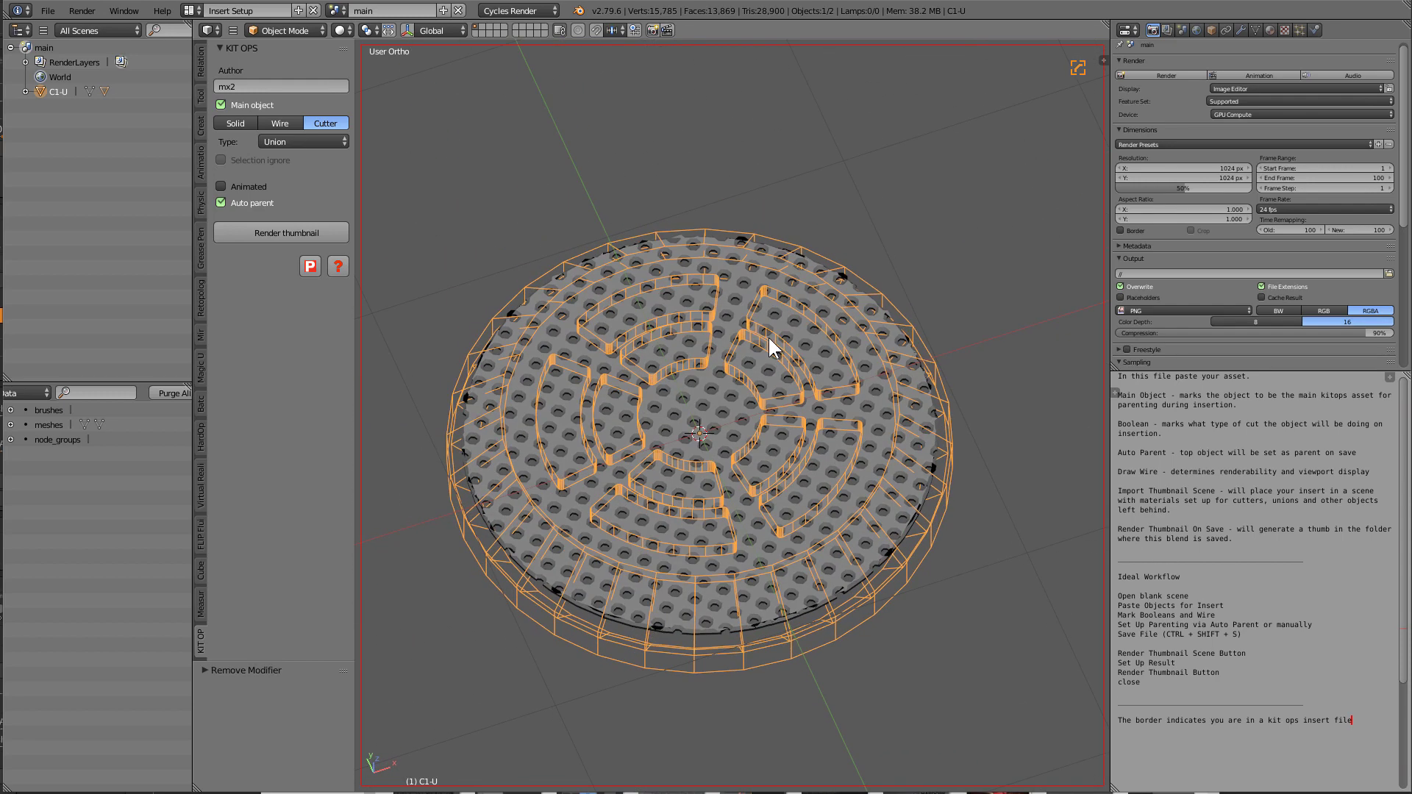
- Save the revised insert in the Prempack_1 folder as tut_gratecircular1_2.blend
{"action": "key", "text": "ctrl+shift+s"}
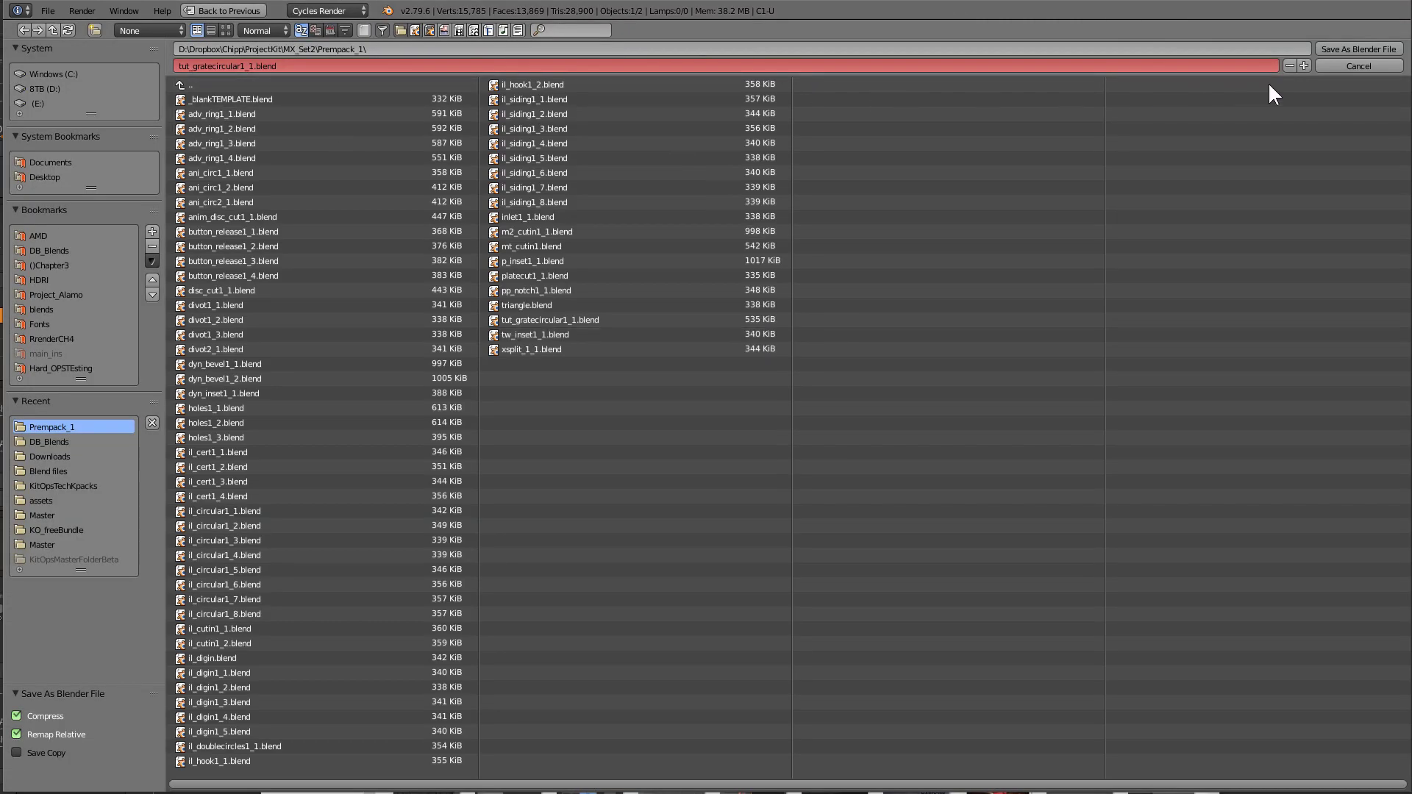
{"action": "left_click", "coordinate": [1304, 67]}
{"action": "left_click", "coordinate": [1339, 50]}
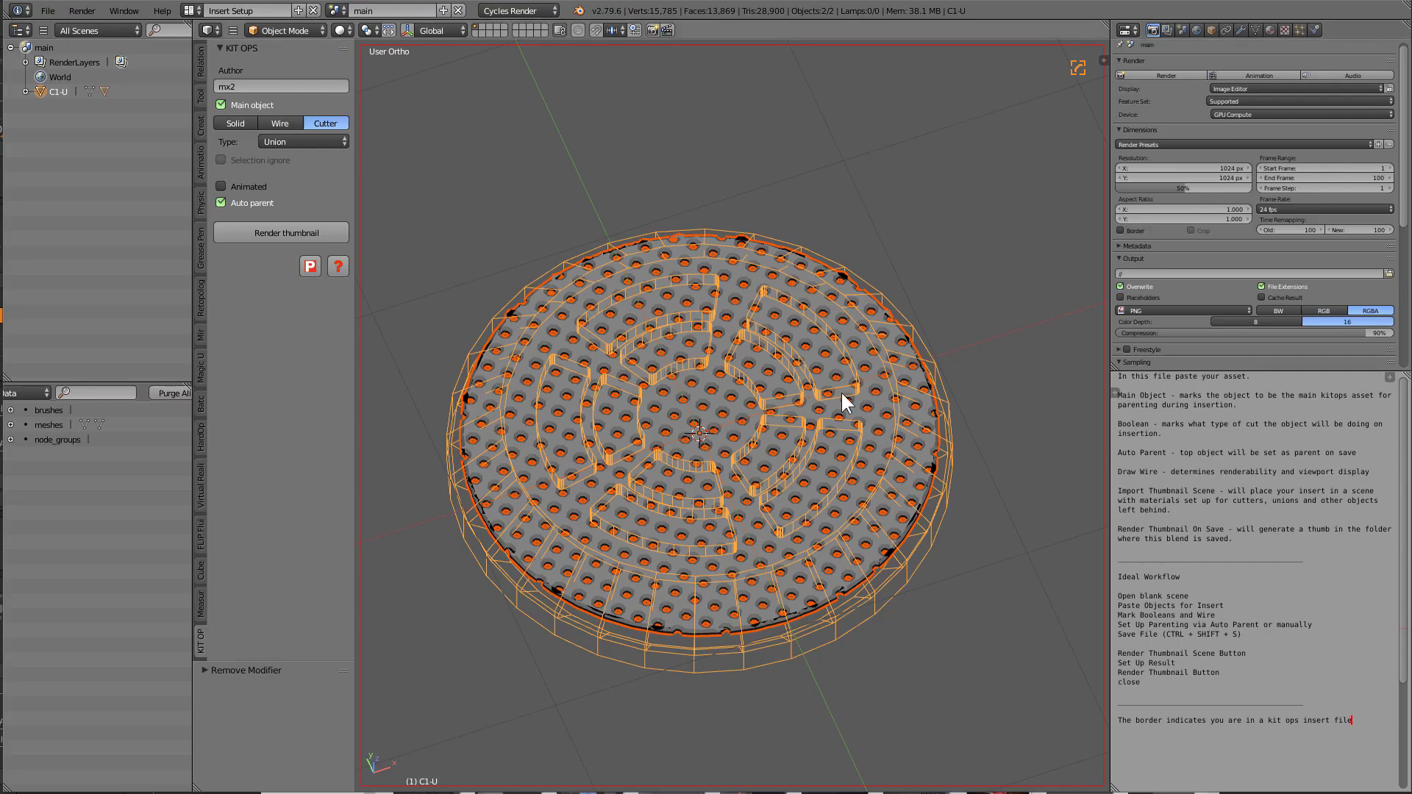
- Load the thumbnail scene for the revised grate insert
{"action": "middle_click_drag", "start_coordinate": [841, 391], "coordinate": [555, 337]}
{"action": "middle_click_drag", "start_coordinate": [631, 371], "coordinate": [640, 375]}
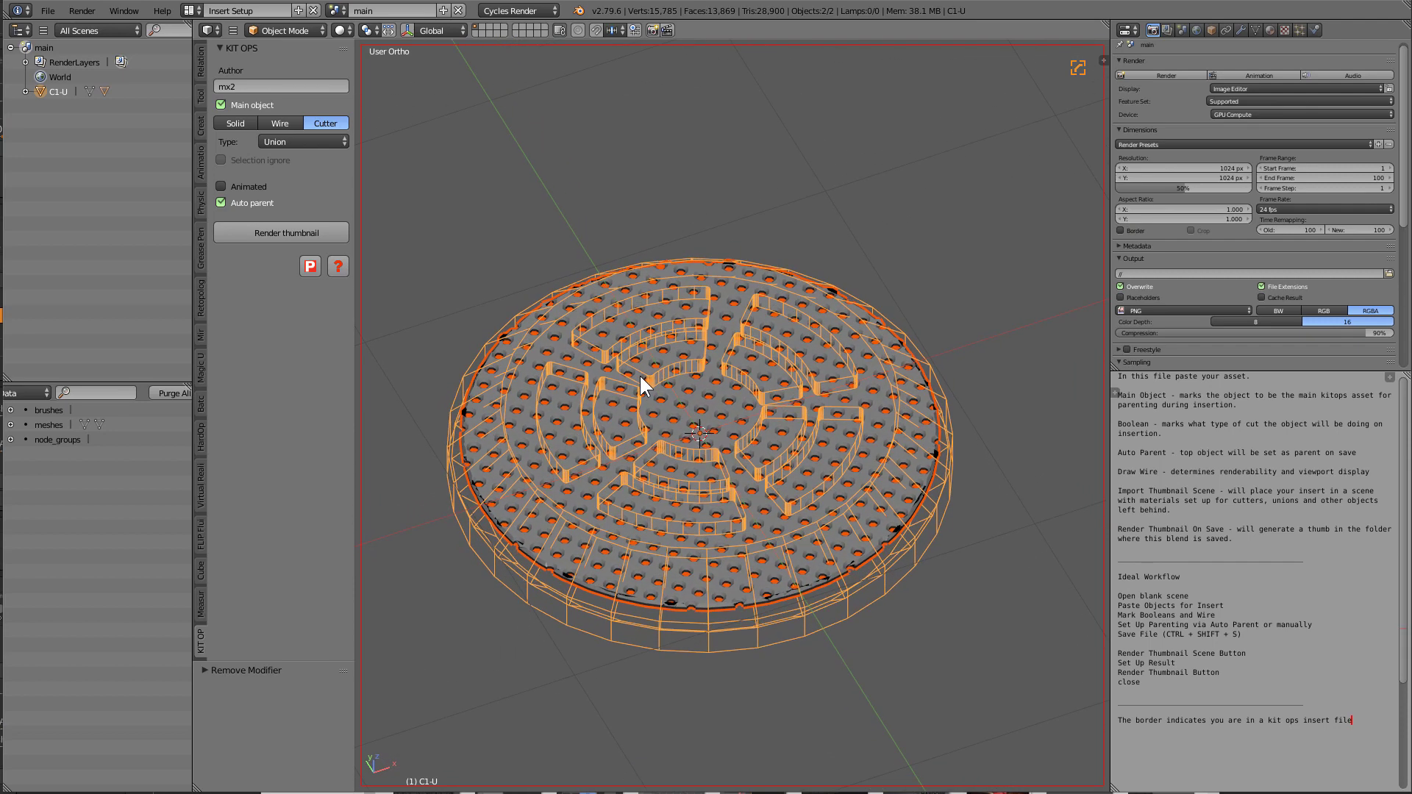
{"action": "left_click", "coordinate": [277, 233]}
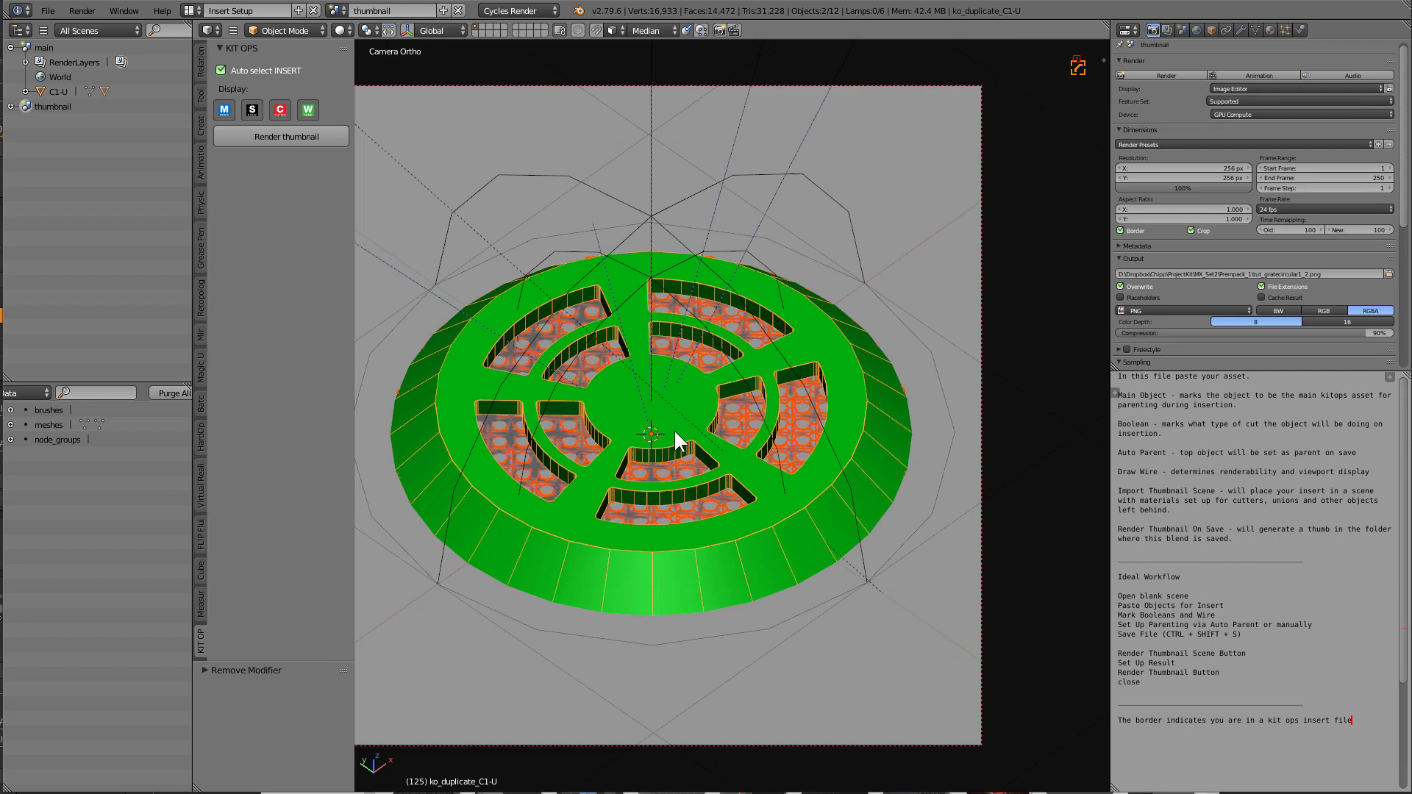
{"action": "scroll", "coordinate": [849, 354], "scroll_direction": "down", "scroll_amount": 1}
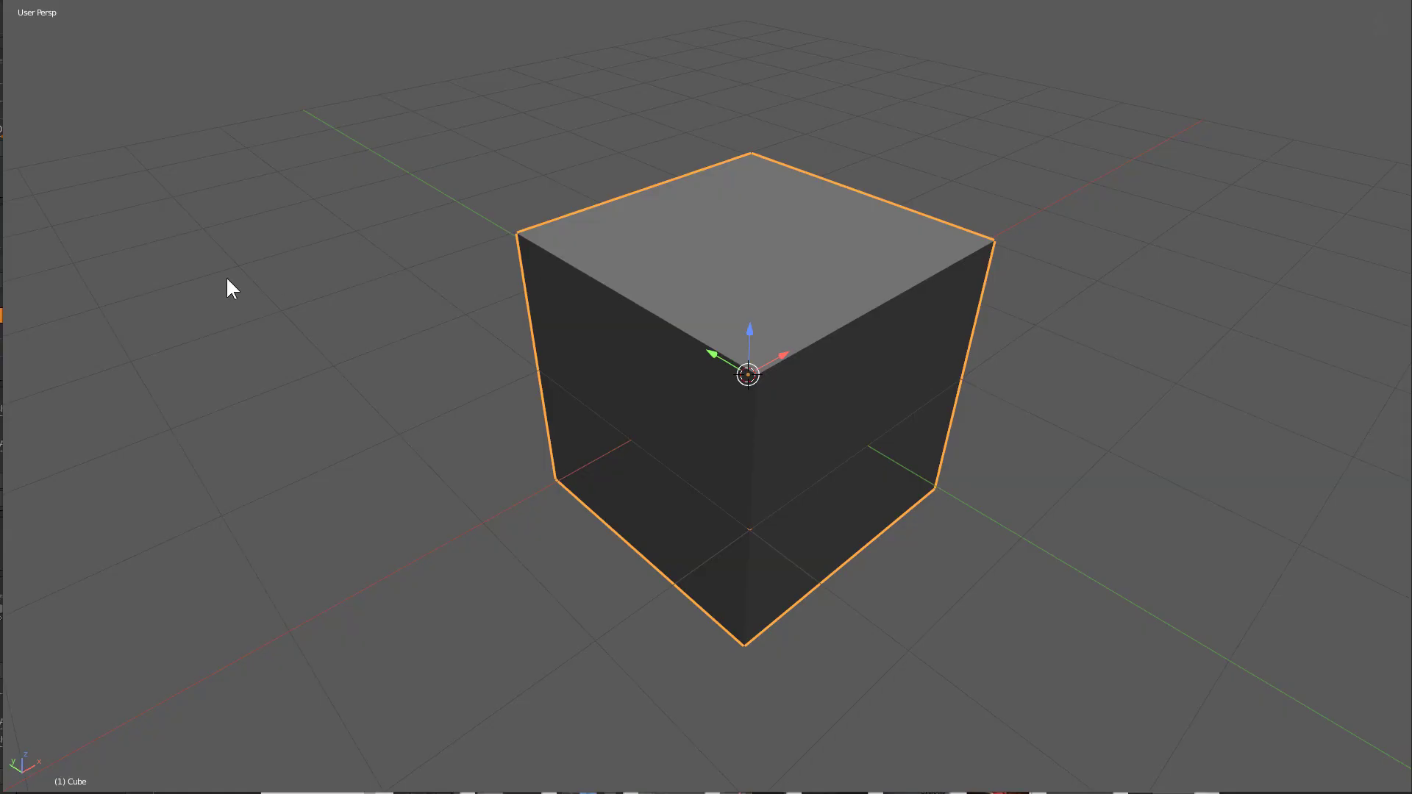
- In a fresh cube scene, filter the Prempack_1 pack by "tut" and pick the tut_gratecircular1_2 insert
{"action": "left_click", "coordinate": [6, 541]}
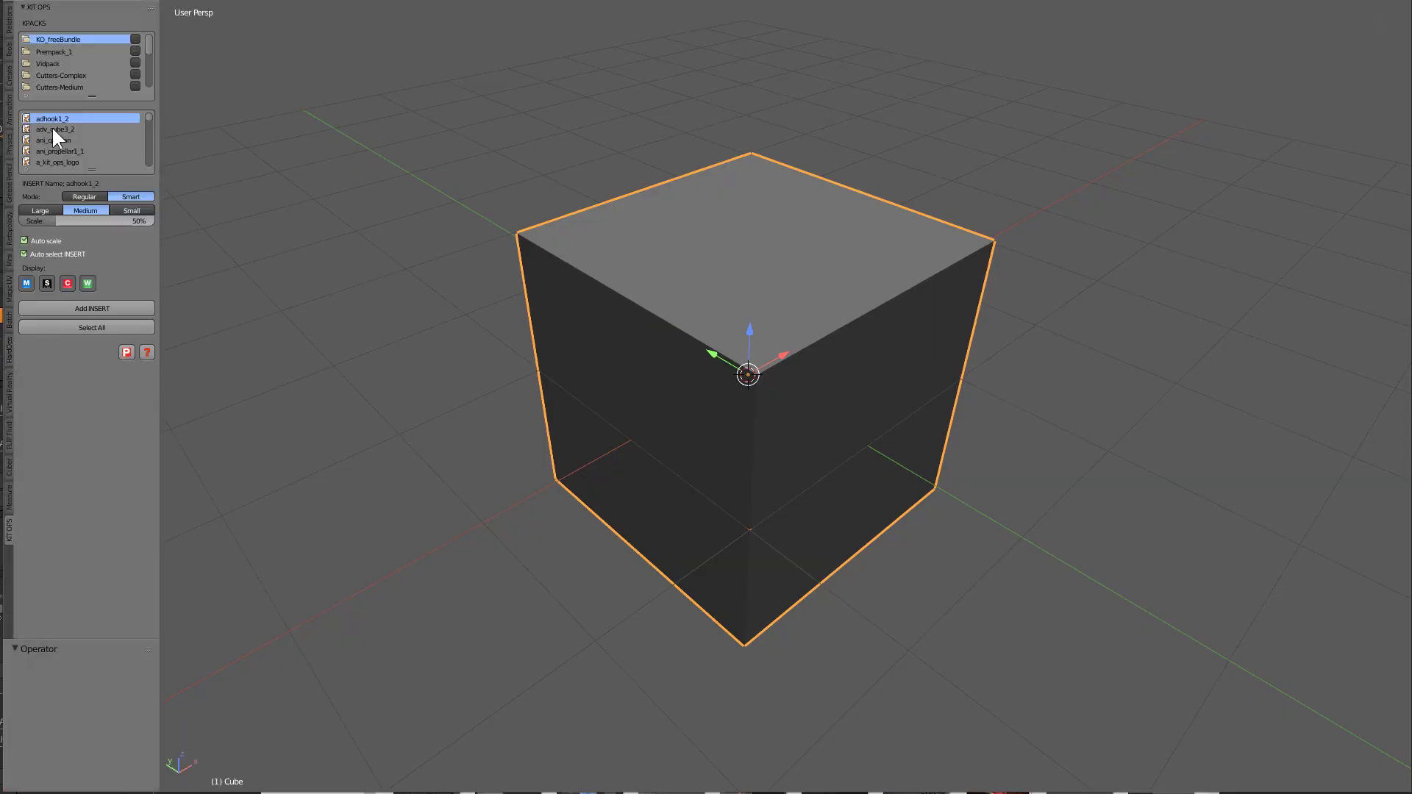
{"action": "left_click", "coordinate": [71, 52]}
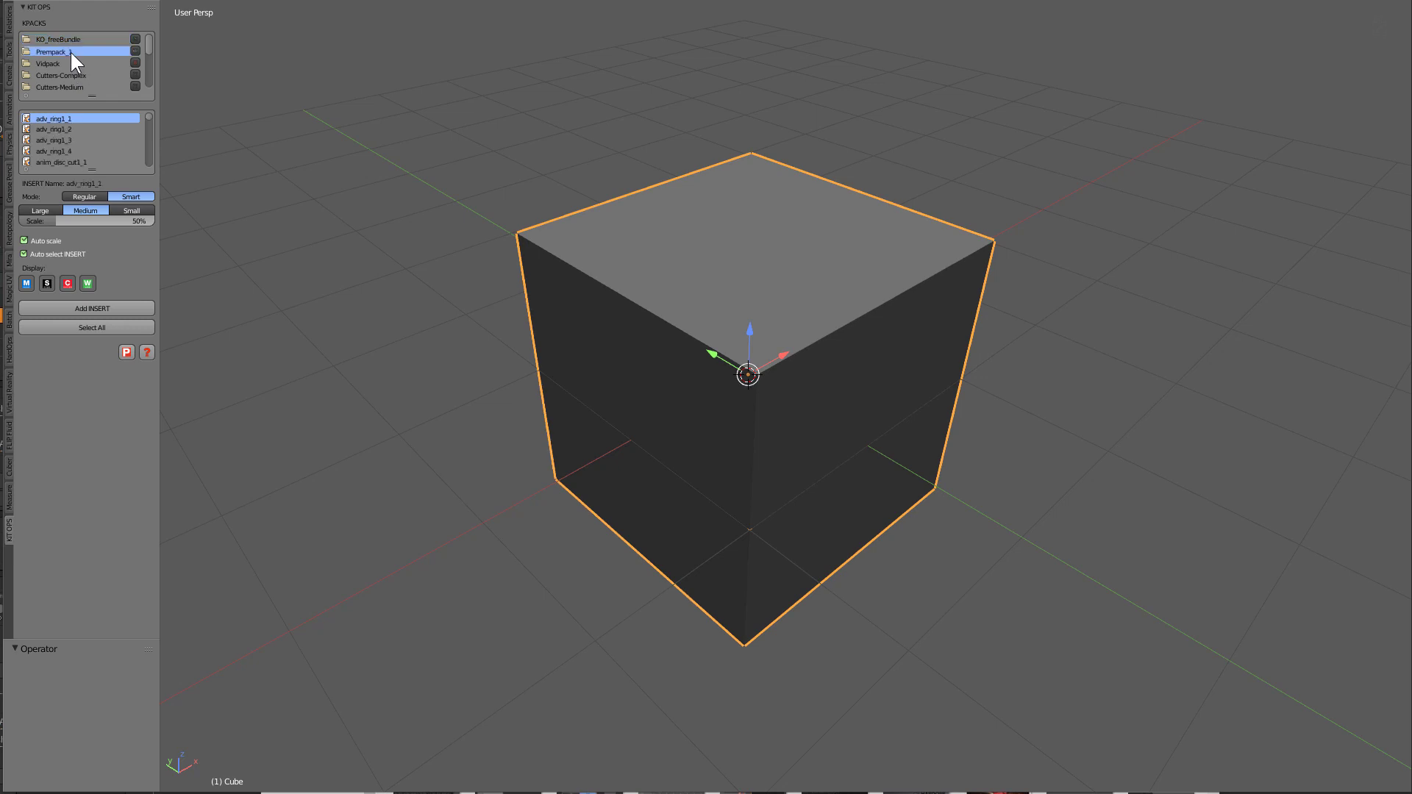
{"action": "left_click", "coordinate": [26, 169]}
{"action": "left_click", "coordinate": [53, 180]}
{"action": "type", "text": "tut"}
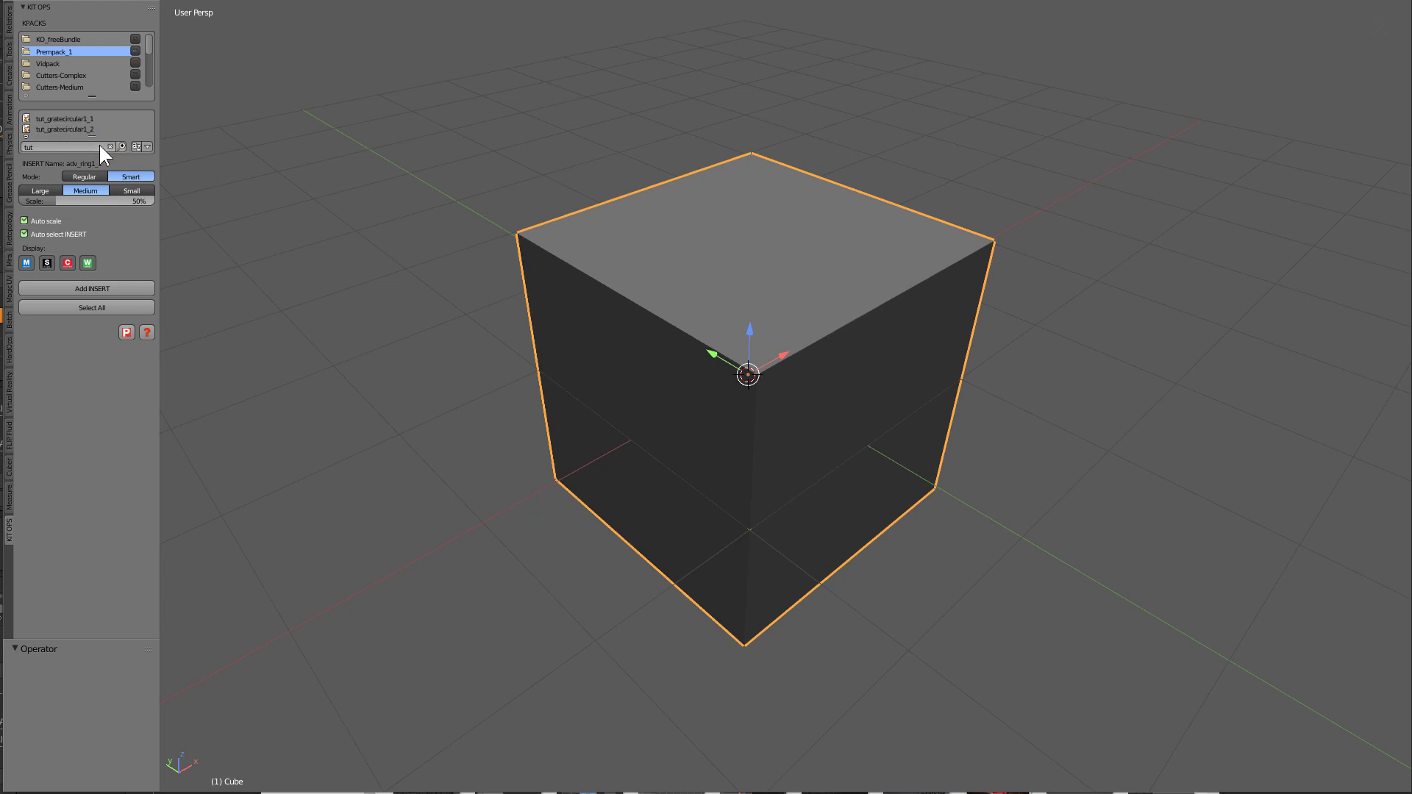
{"action": "left_click", "coordinate": [87, 129]}
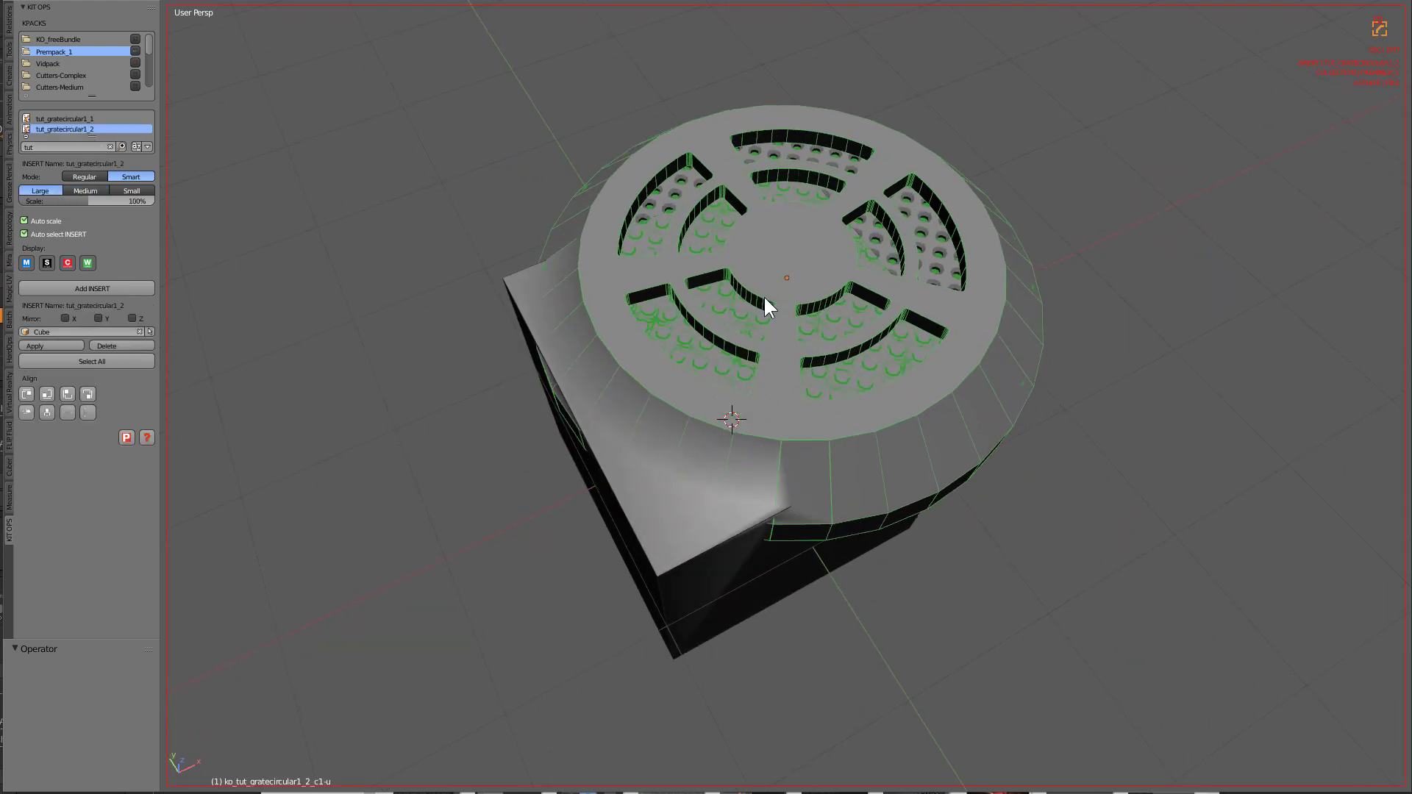
- Place the insert on the cube's upper face at the Small 25% size and scale it up by about 1.676
{"action": "scroll", "coordinate": [758, 317], "scroll_direction": "down", "scroll_amount": 4}
{"action": "scroll", "coordinate": [747, 341], "scroll_direction": "down", "scroll_amount": 2, "text": "ctrl"}
{"action": "left_click", "coordinate": [748, 343]}
{"action": "scroll", "coordinate": [769, 379], "scroll_direction": "up", "scroll_amount": 6}
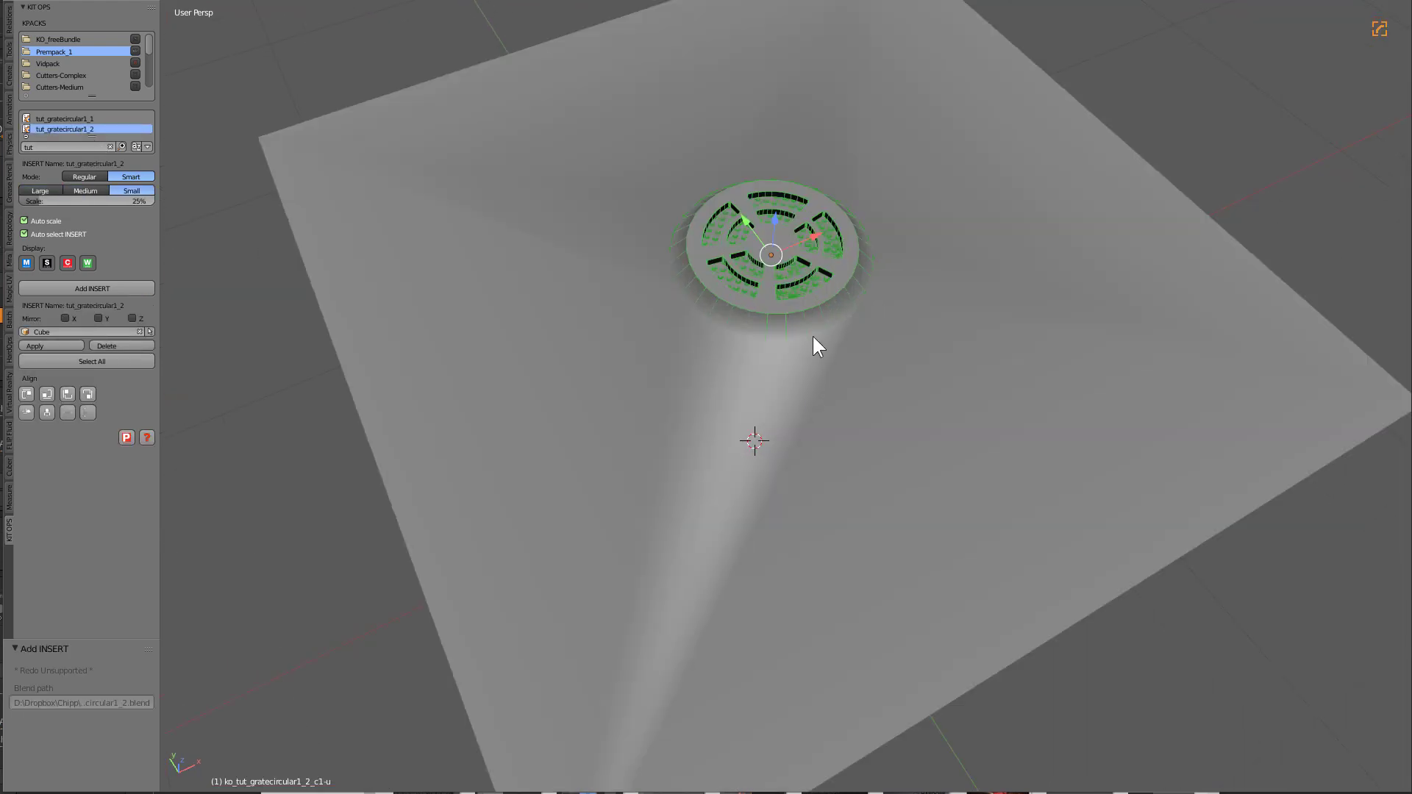
{"action": "key", "text": "s"}
{"action": "left_click", "coordinate": [946, 422]}
- Select the cube and apply Csharpen to it to bake the booleans and bevel its edges
{"action": "right_click", "coordinate": [948, 425]}
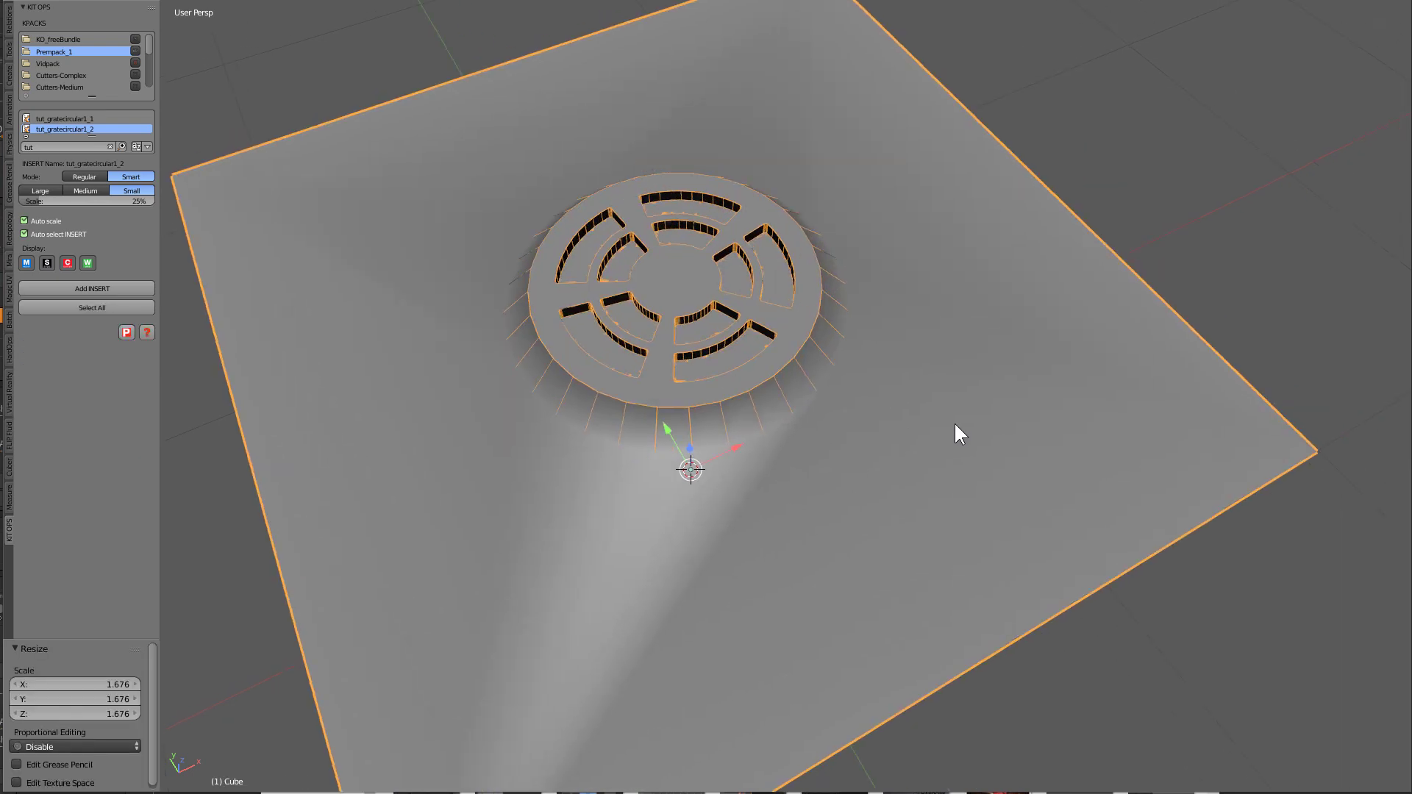
{"action": "scroll", "coordinate": [978, 398], "scroll_direction": "up", "scroll_amount": 5}
{"action": "scroll", "coordinate": [984, 356], "scroll_direction": "down", "scroll_amount": 3}
{"action": "key", "text": "q"}
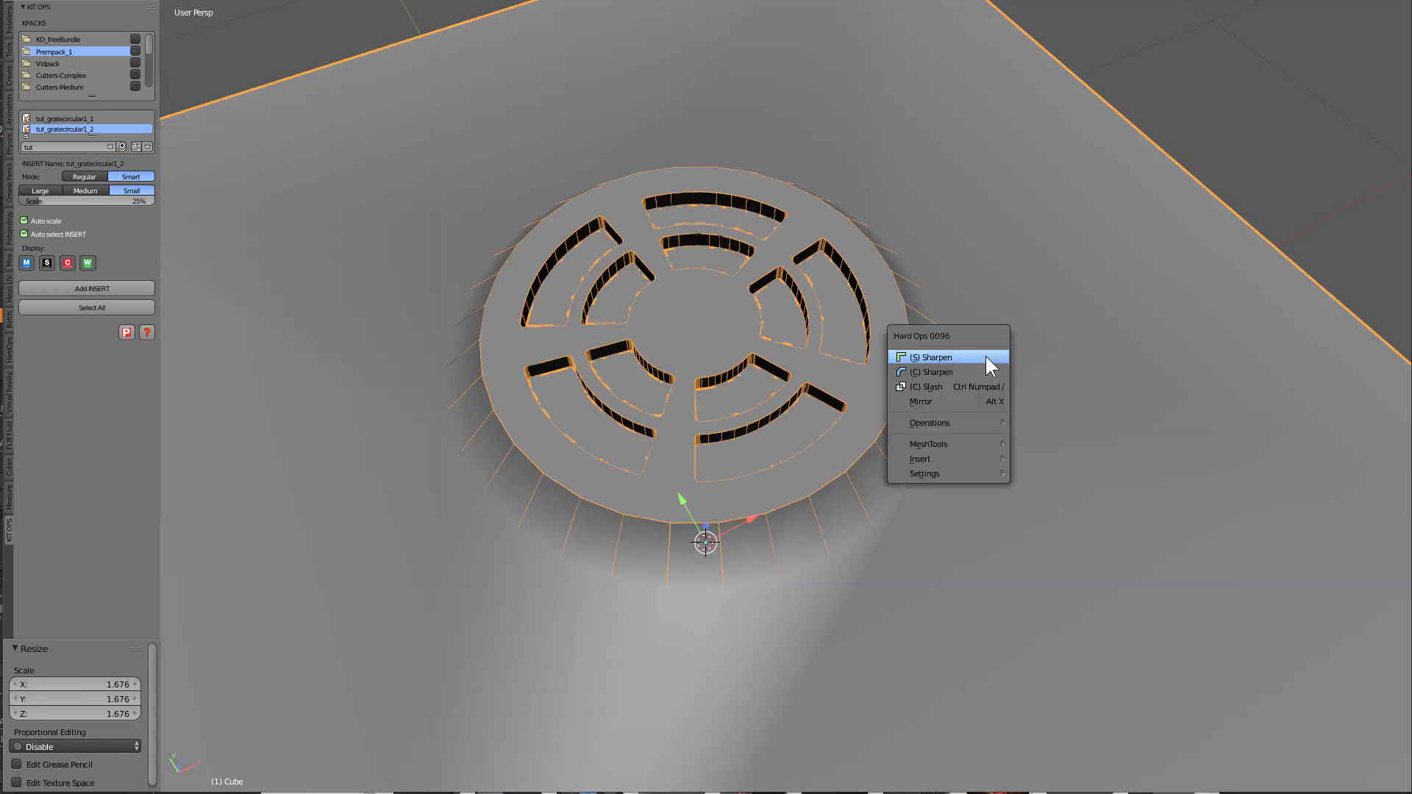
{"action": "left_click", "coordinate": [948, 372]}
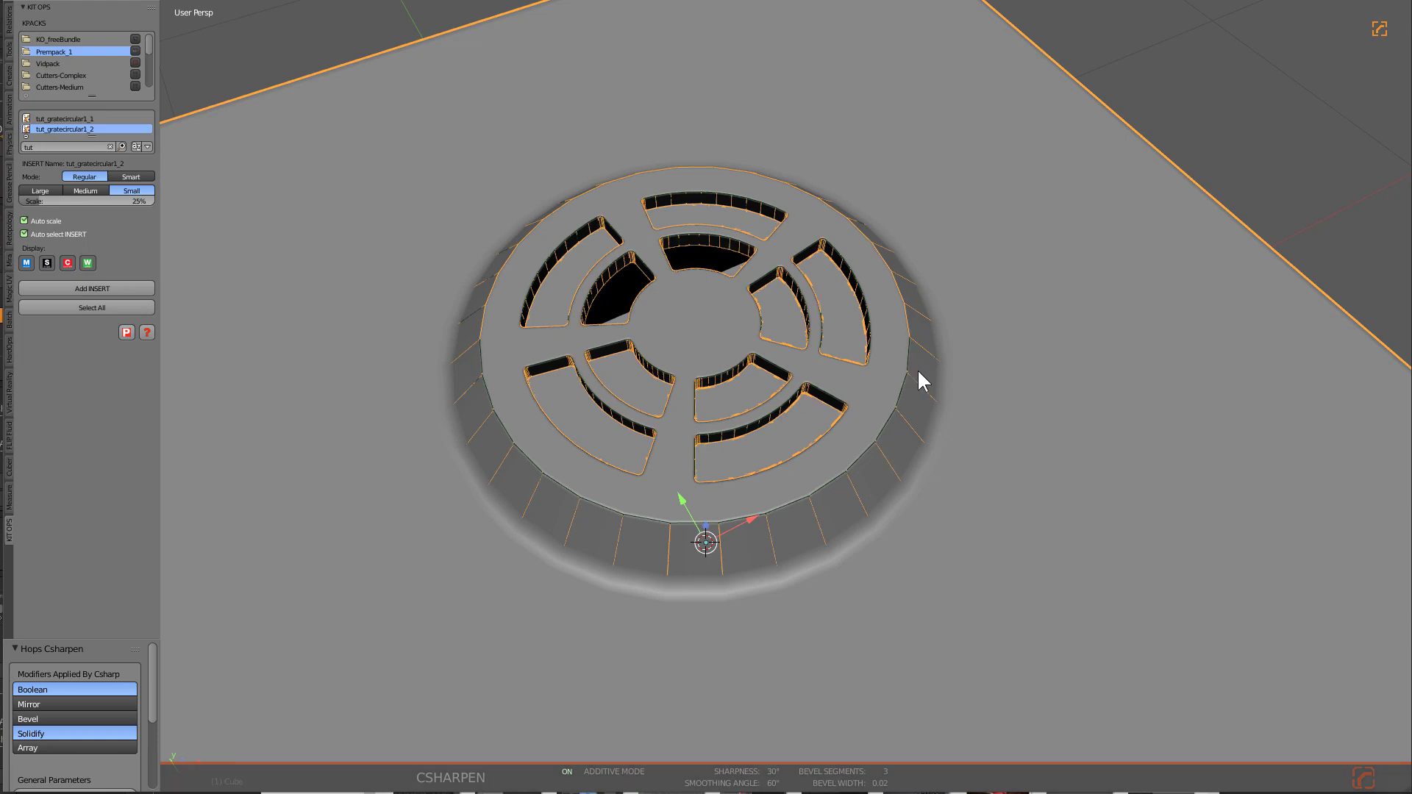
{"action": "key", "text": "q"}
{"action": "middle_click_drag", "start_coordinate": [578, 318], "coordinate": [690, 350]}
{"action": "scroll", "coordinate": [690, 350], "scroll_direction": "up", "scroll_amount": 10}
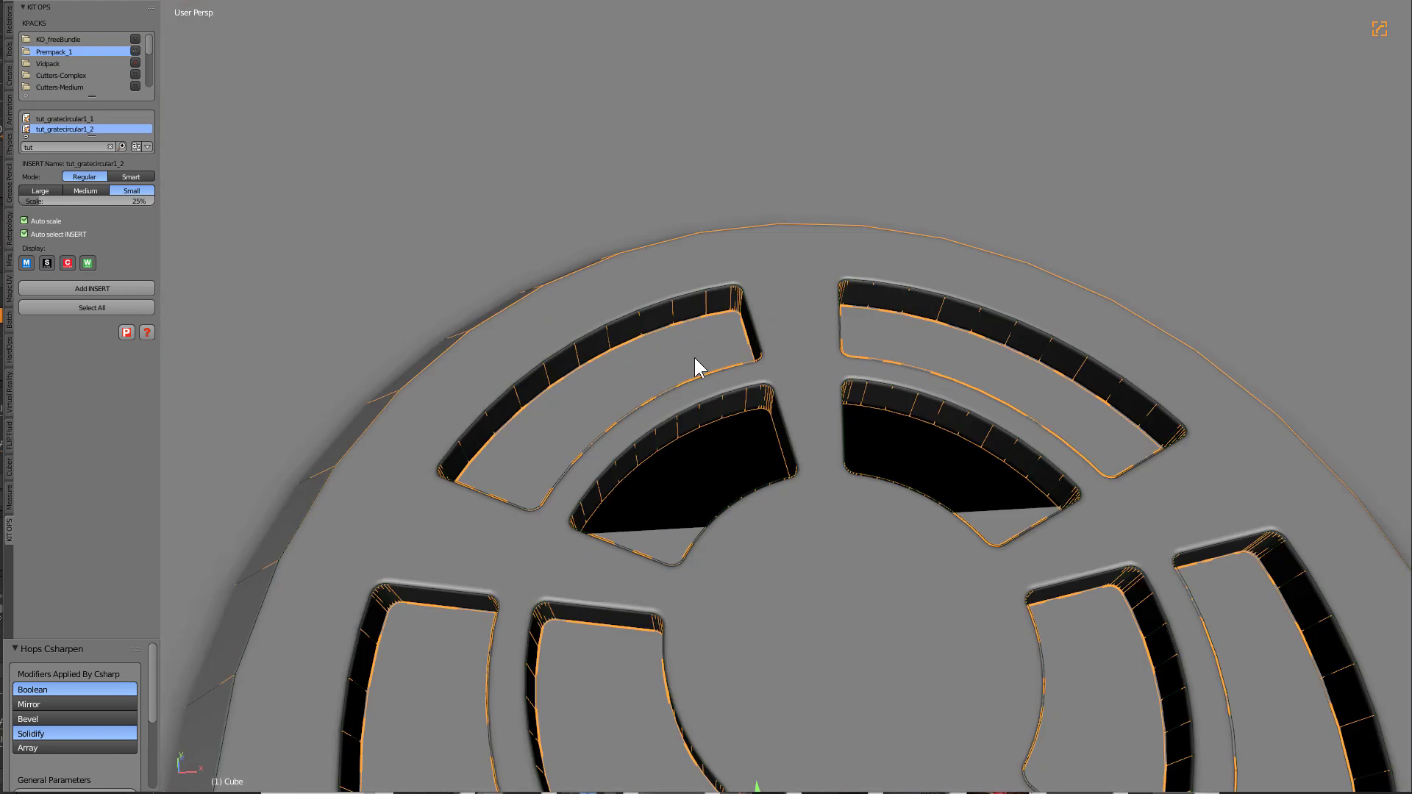
- Compare the cube in wireframe and solid shading and set its bevel width to 0.020
{"action": "scroll", "coordinate": [722, 380], "scroll_direction": "down", "scroll_amount": 8}
{"action": "key", "text": "z"}
{"action": "key", "text": "z"}
{"action": "key", "text": "z"}
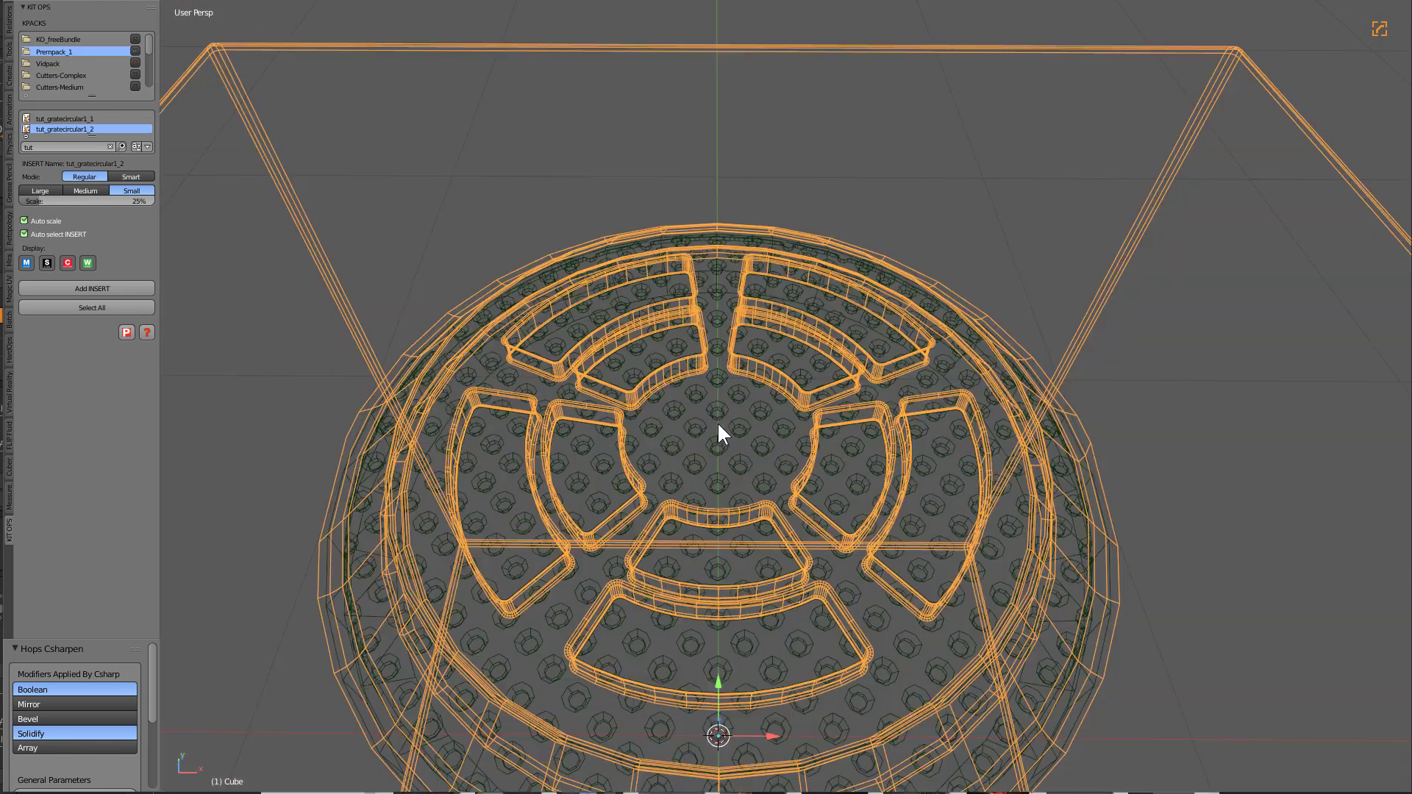
{"action": "key", "text": "z"}
{"action": "scroll", "coordinate": [745, 361], "scroll_direction": "up", "scroll_amount": 5}
{"action": "key", "text": "q"}
{"action": "left_click", "coordinate": [735, 367]}
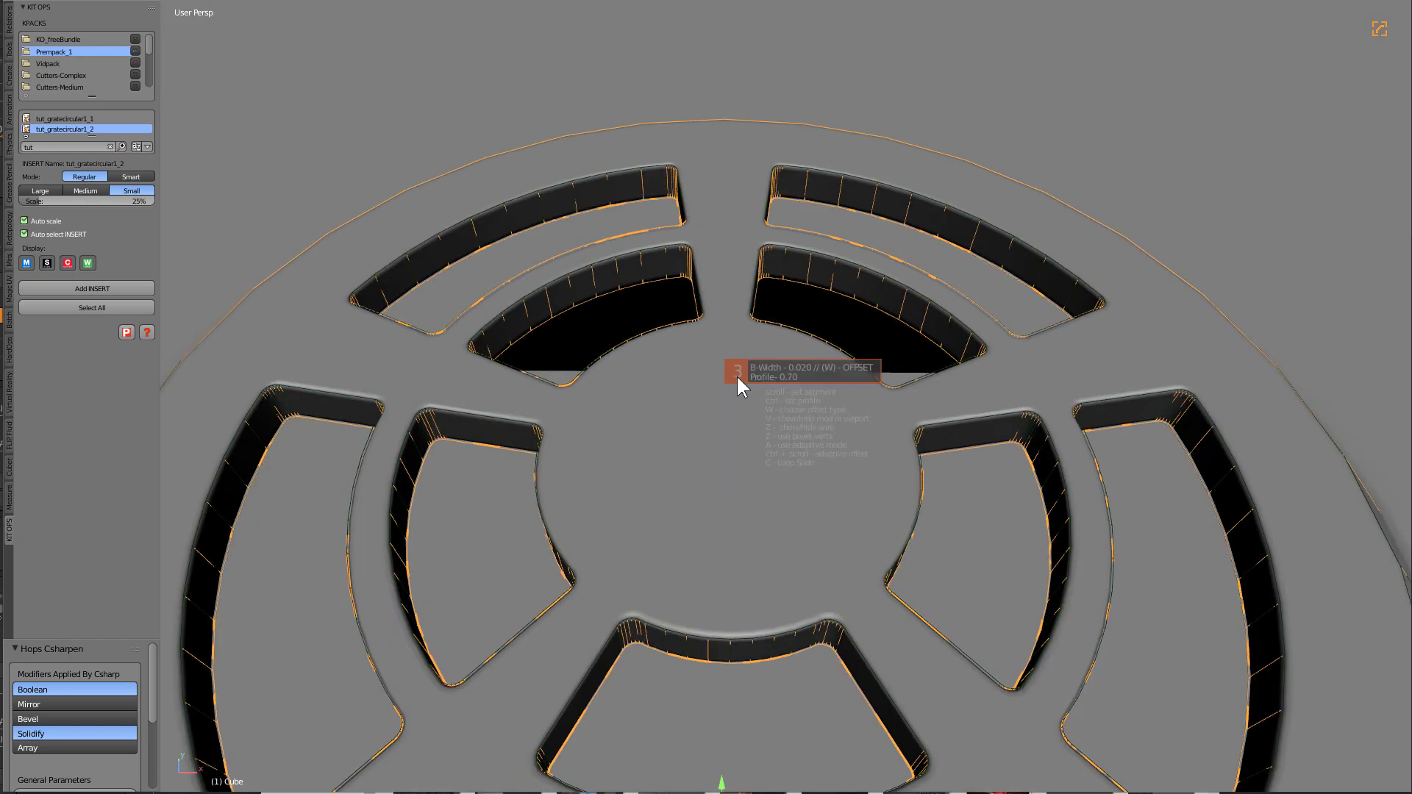
{"action": "left_click", "coordinate": [740, 374]}
- Select the placed insert and inspect in wireframe and solid shading how its perforated plate sits beneath the grate slots
{"action": "scroll", "coordinate": [730, 412], "scroll_direction": "down", "scroll_amount": 5}
{"action": "key", "text": "z"}
{"action": "key", "text": "z"}
{"action": "key", "text": "z"}
{"action": "right_click", "coordinate": [726, 540]}
{"action": "key", "text": "z"}
{"action": "scroll", "coordinate": [801, 524], "scroll_direction": "up", "scroll_amount": 2}
{"action": "key", "text": "s"}
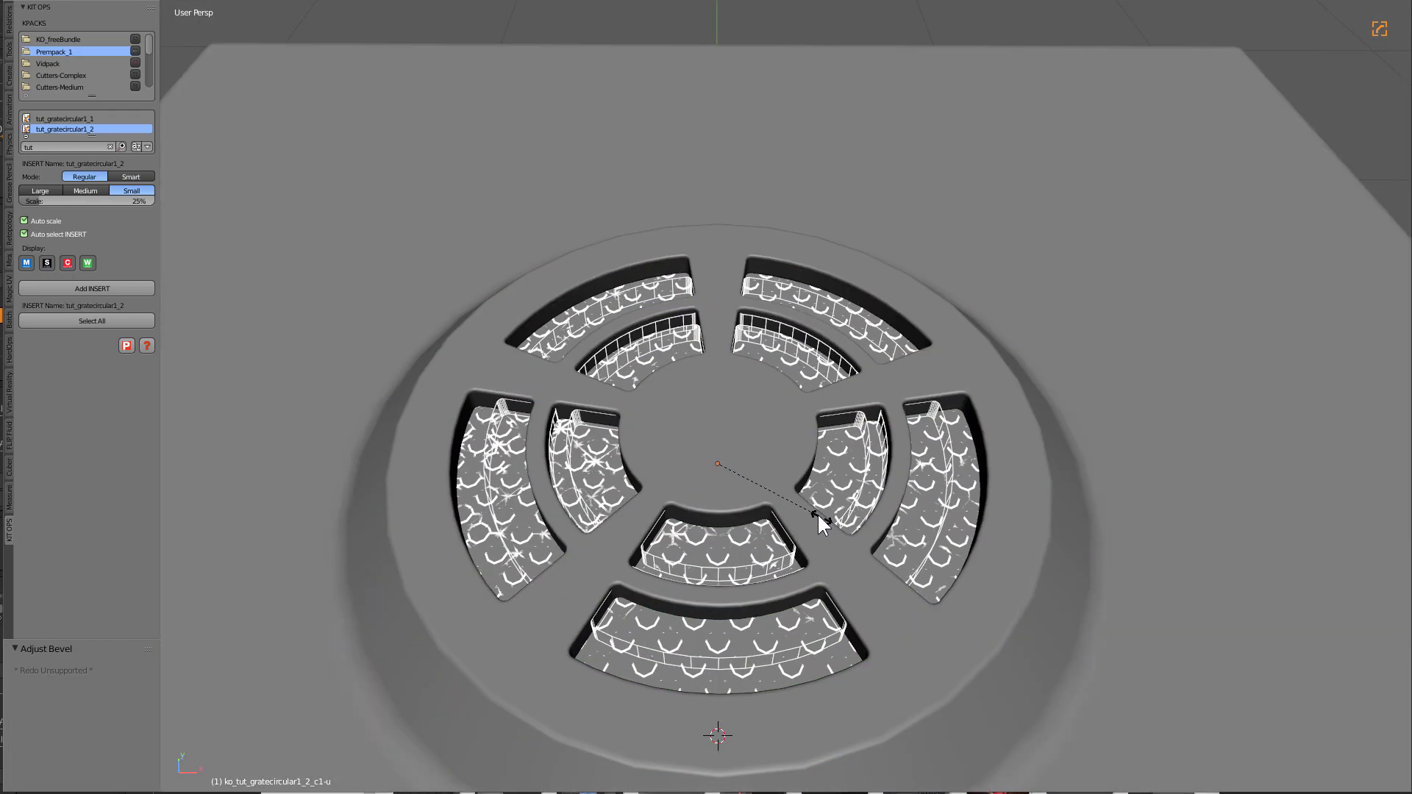
{"action": "right_click", "coordinate": [567, 498]}
{"action": "key", "text": "z"}
{"action": "middle_click_drag", "start_coordinate": [597, 509], "coordinate": [608, 493]}
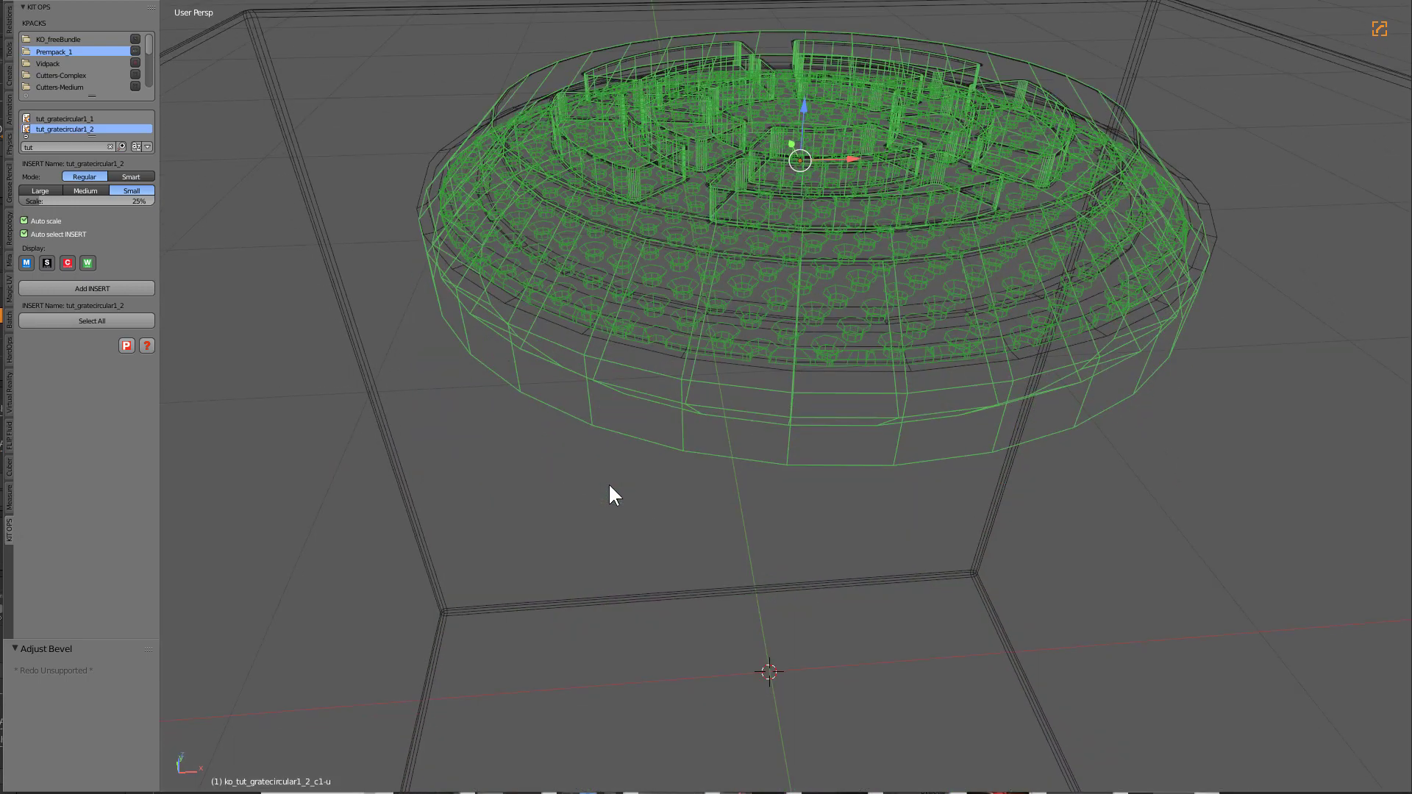
{"action": "scroll", "coordinate": [736, 442], "scroll_direction": "up", "scroll_amount": 2}
{"action": "key", "text": "z"}
{"action": "key", "text": "z"}
{"action": "mouse_move", "coordinate": [806, 421]}
{"action": "middle_mouse_down"}
{"action": "mouse_move", "coordinate": [805, 405]}
{"action": "mouse_move", "coordinate": [813, 418]}
{"action": "middle_mouse_up"}
{"action": "key", "text": "z"}
{"action": "key", "text": "a"}
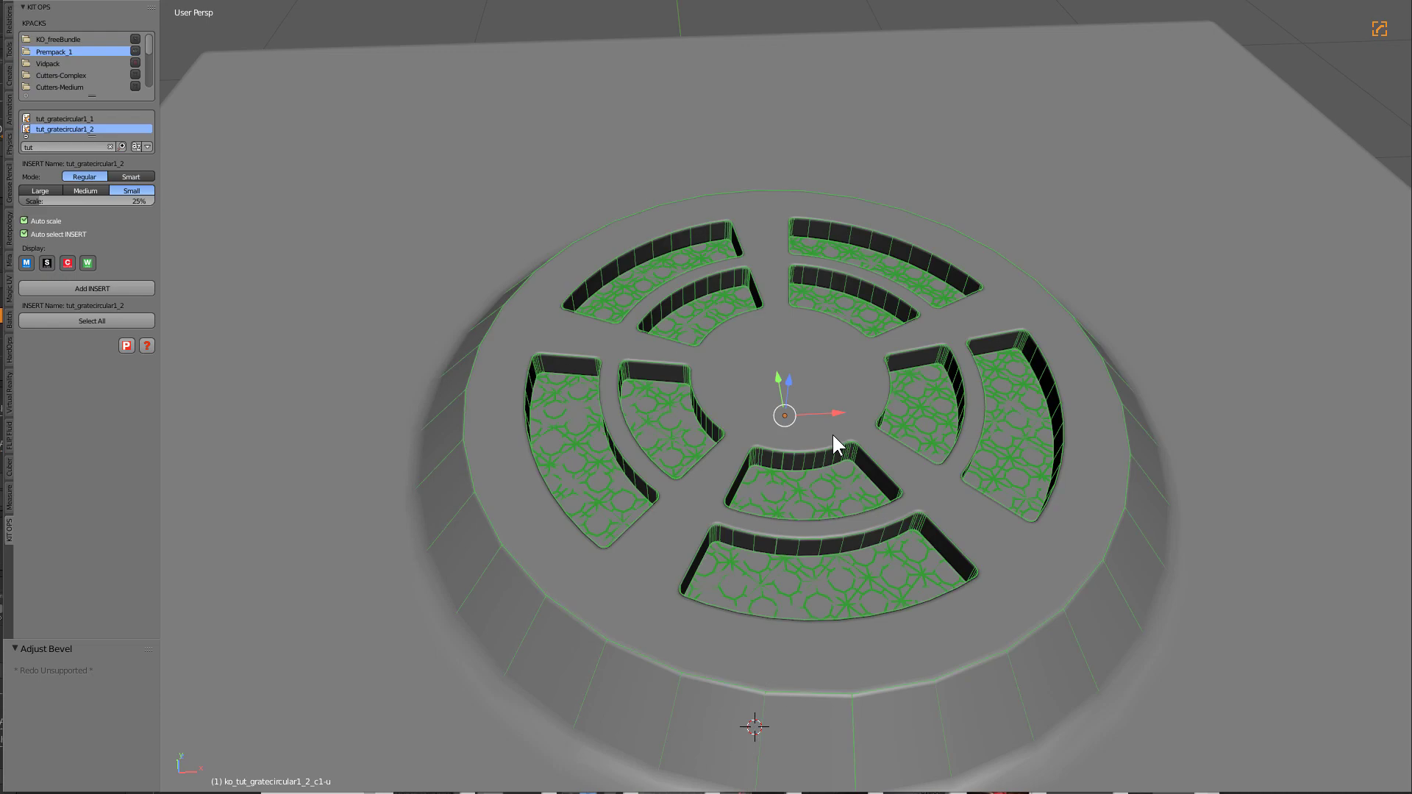
- Isolate the insert in local view to examine its geometry, then return to the full scene
{"action": "key", "text": "KP_Divide"}
{"action": "key", "text": "a"}
{"action": "mouse_move", "coordinate": [798, 428]}
{"action": "middle_mouse_down"}
{"action": "mouse_move", "coordinate": [811, 378]}
{"action": "mouse_move", "coordinate": [797, 355]}
{"action": "mouse_move", "coordinate": [800, 390]}
{"action": "mouse_move", "coordinate": [803, 356]}
{"action": "mouse_move", "coordinate": [806, 378]}
{"action": "middle_mouse_up"}
{"action": "key", "text": "a"}
{"action": "key", "text": "KP_Divide"}
{"action": "key", "text": "z"}
{"action": "key", "text": "z"}
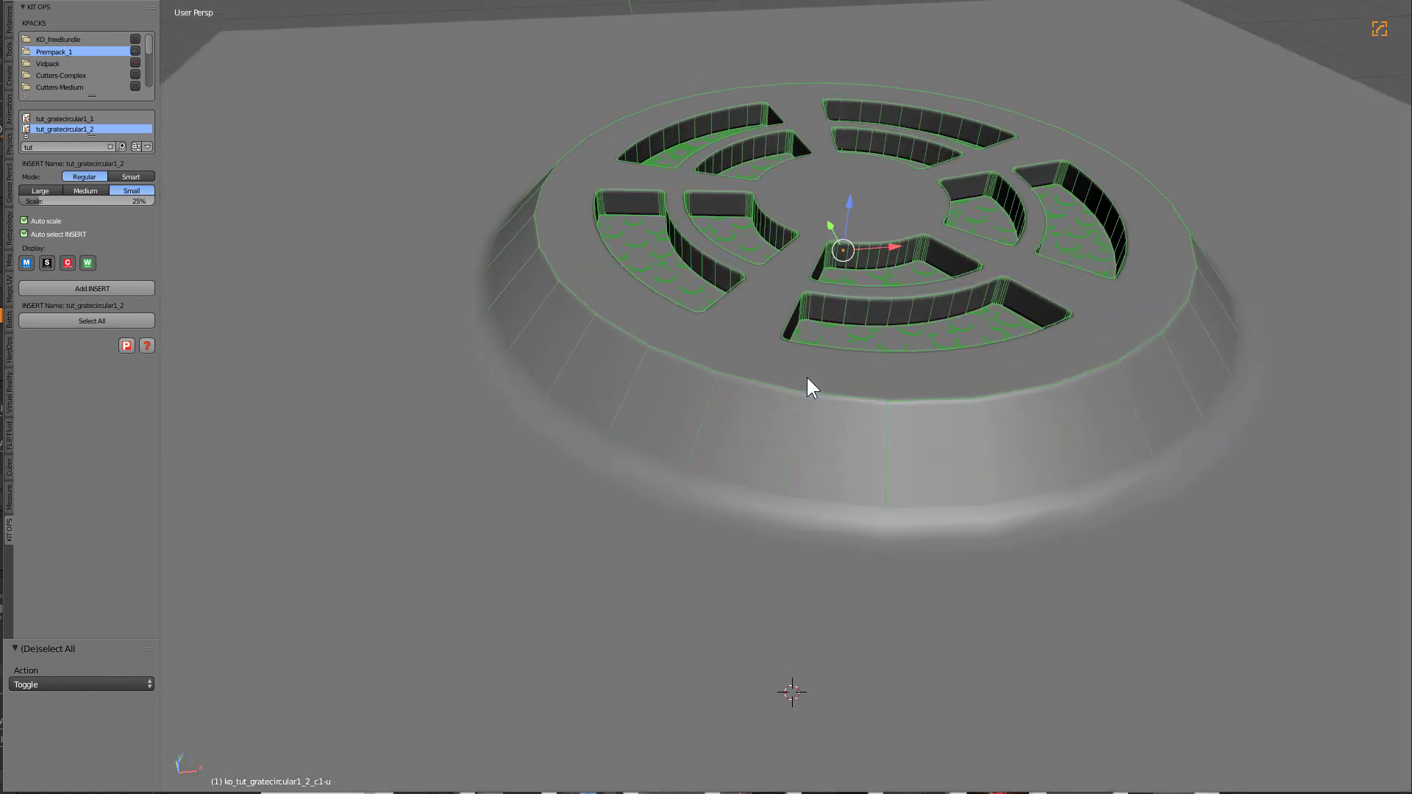
- Reopen tut_gratecircular1_2.blend and select the perforated plate in front view
{"action": "key", "text": "ctrl+shift+p"}
{"action": "key", "text": "Escape"}
{"action": "key", "text": "ctrl+shift+o"}
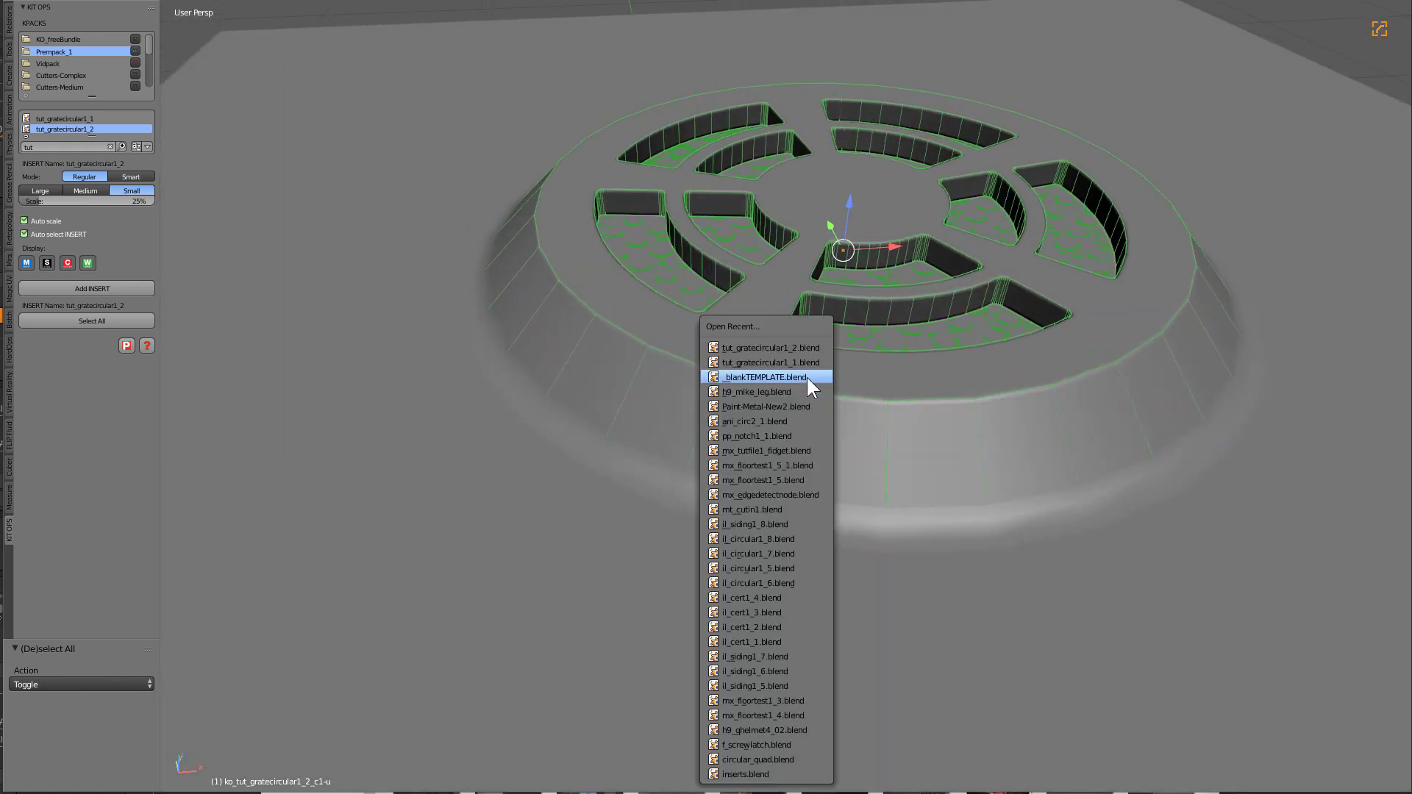
{"action": "left_click", "coordinate": [794, 350]}
{"action": "middle_click_drag", "start_coordinate": [805, 397], "coordinate": [789, 297]}
{"action": "key", "text": "a"}
{"action": "key", "text": "a"}
{"action": "key", "text": "KP_1"}
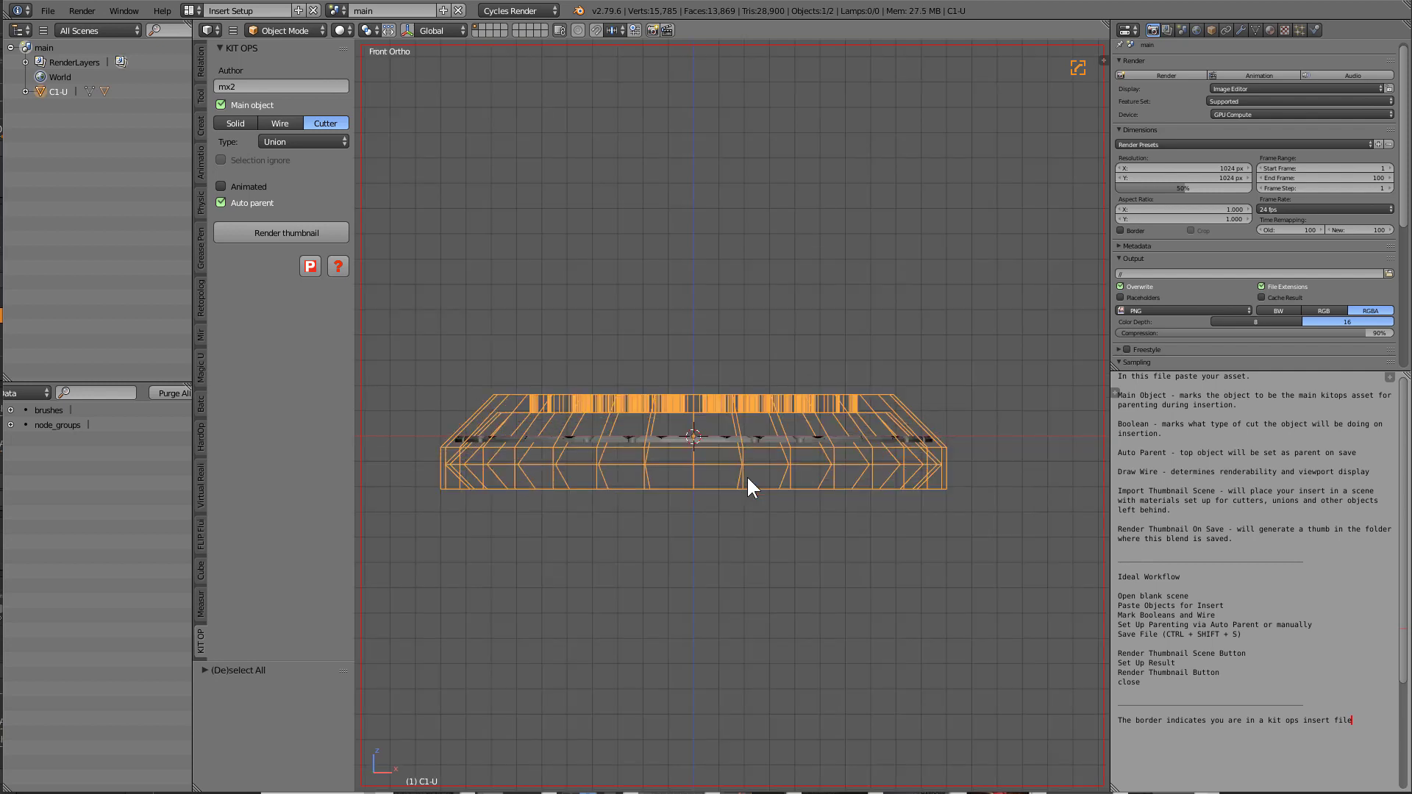
{"action": "scroll", "coordinate": [668, 456], "scroll_direction": "up", "scroll_amount": 2}
{"action": "right_click", "coordinate": [639, 456]}
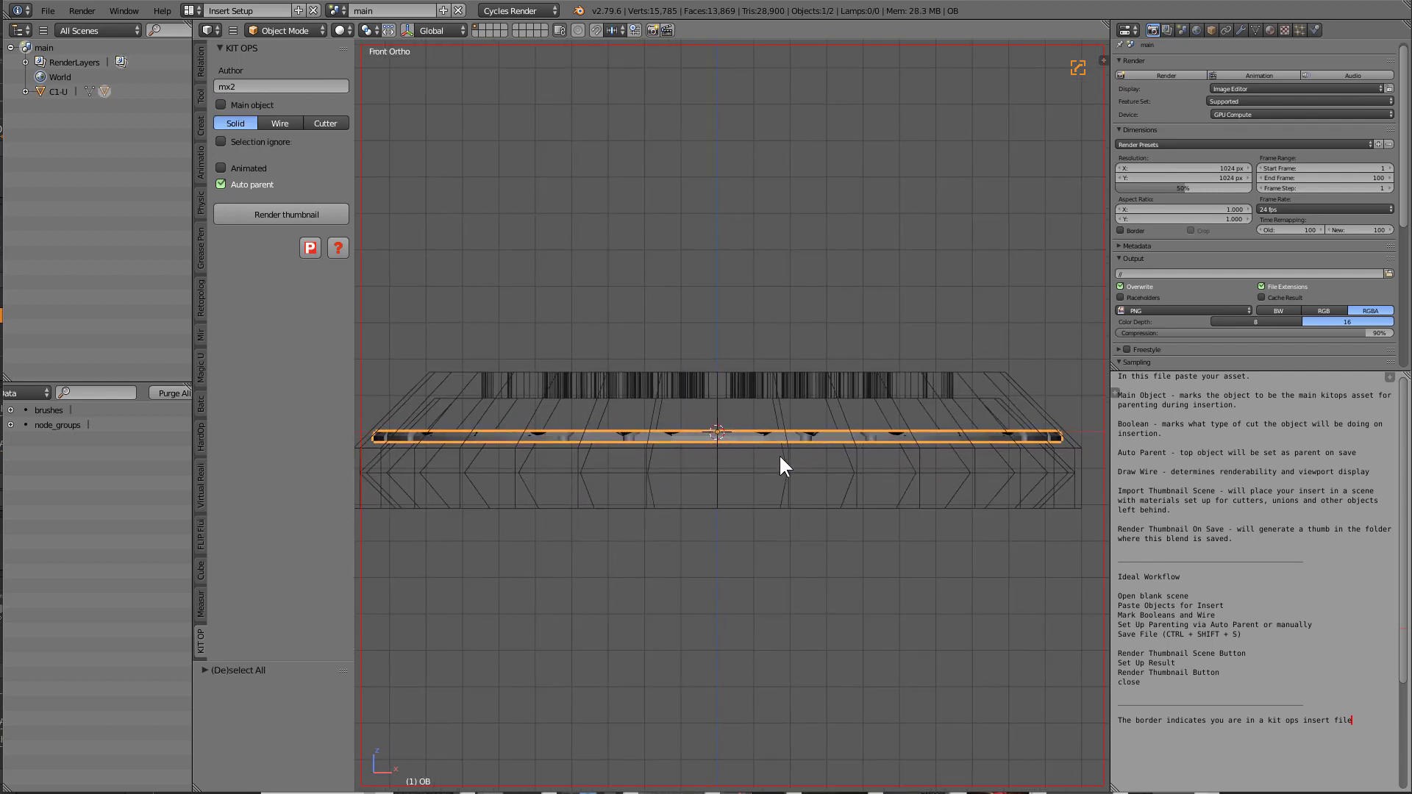
- Lower the perforated plate along Z inside the grate body and rescale it to fit the body's outline
{"action": "key", "text": "s"}
{"action": "left_click", "coordinate": [921, 504]}
{"action": "key", "text": "g"}
{"action": "key", "text": "z"}
{"action": "left_click", "coordinate": [940, 528]}
{"action": "key", "text": "s"}
{"action": "left_click", "coordinate": [964, 552]}
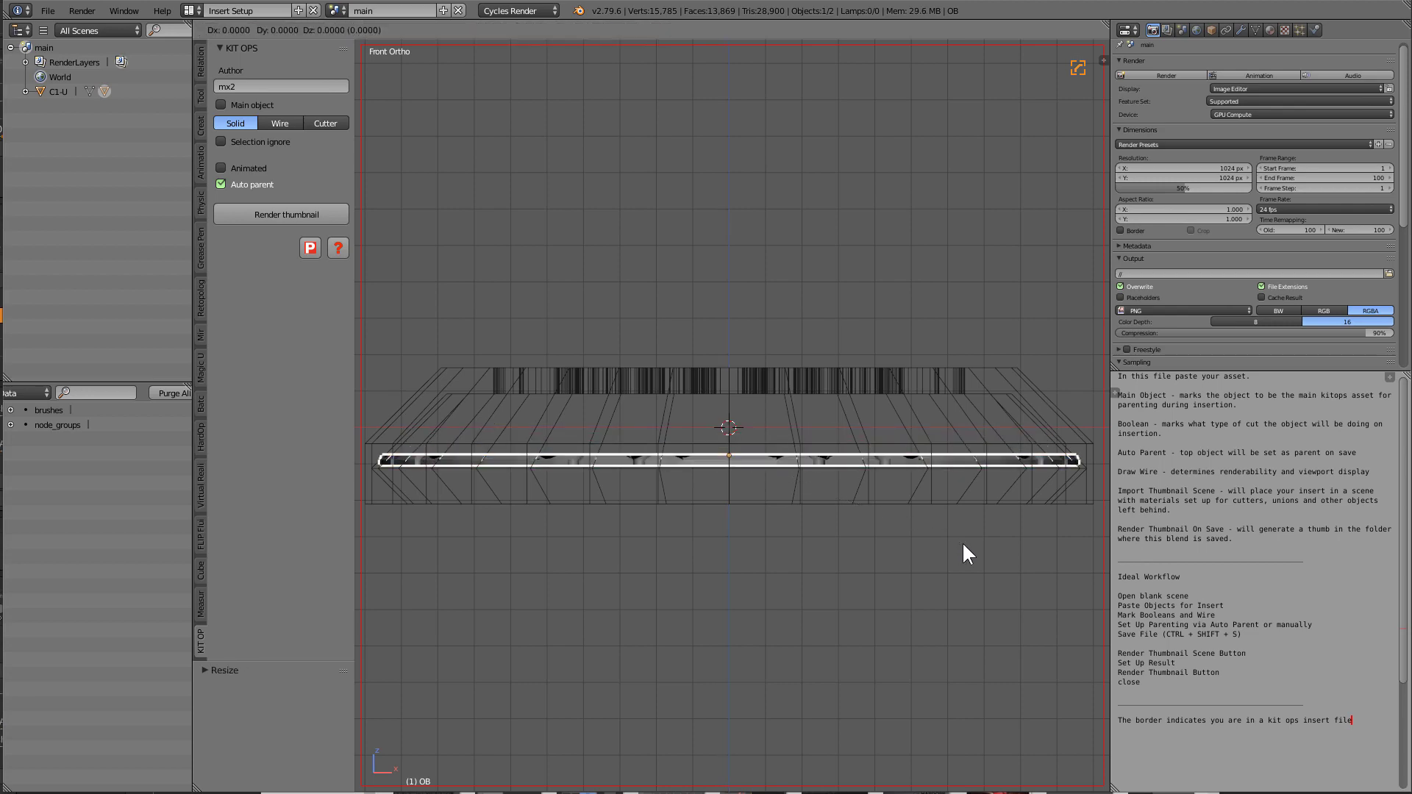
{"action": "middle_click_drag", "start_coordinate": [964, 544], "coordinate": [962, 481]}
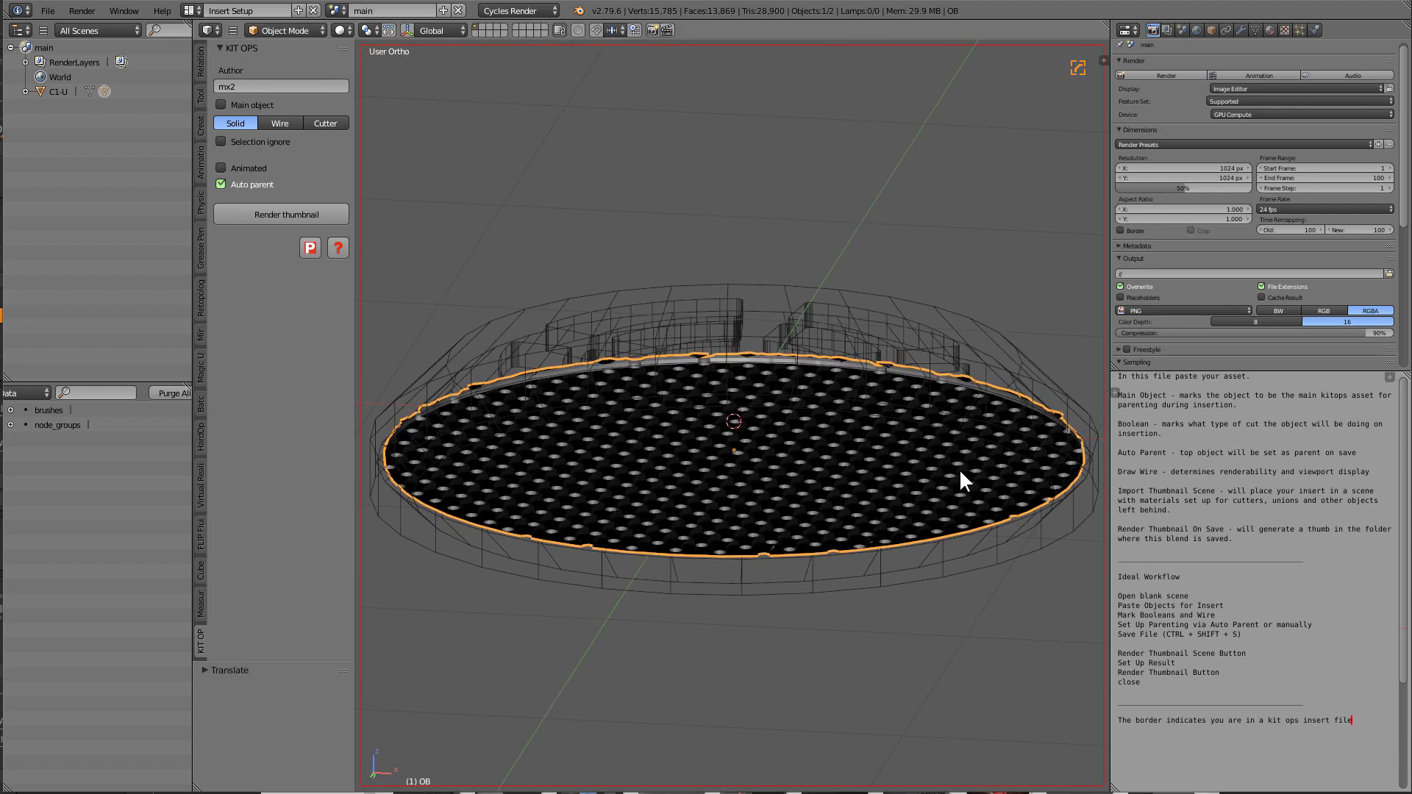
- Select the two ring faces on the underside of the main grate body and delete them
{"action": "right_click", "coordinate": [1086, 470]}
{"action": "middle_click_drag", "start_coordinate": [1079, 479], "coordinate": [1040, 534]}
{"action": "key", "text": "Tab"}
{"action": "key", "text": "a"}
{"action": "key", "text": "a"}
{"action": "key", "text": "ctrl+shift+b"}
{"action": "key", "text": "ctrl+Tab"}
{"action": "left_click", "coordinate": [1010, 503]}
{"action": "right_click", "coordinate": [1042, 529]}
{"action": "middle_click_drag", "start_coordinate": [906, 490], "coordinate": [802, 529]}
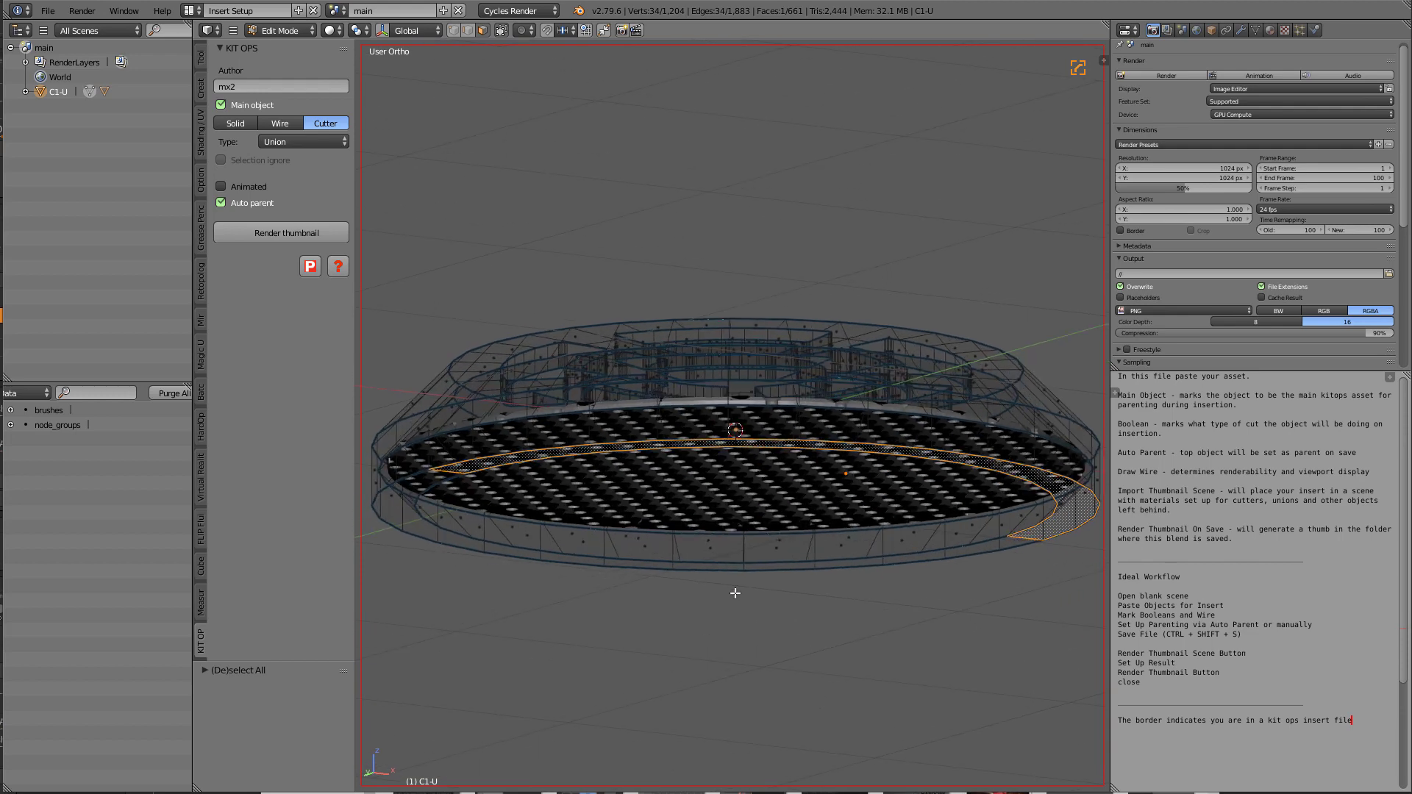
{"action": "right_click", "coordinate": [696, 567], "text": "shift"}
{"action": "middle_click_drag", "start_coordinate": [555, 527], "coordinate": [616, 511]}
{"action": "key", "text": "x"}
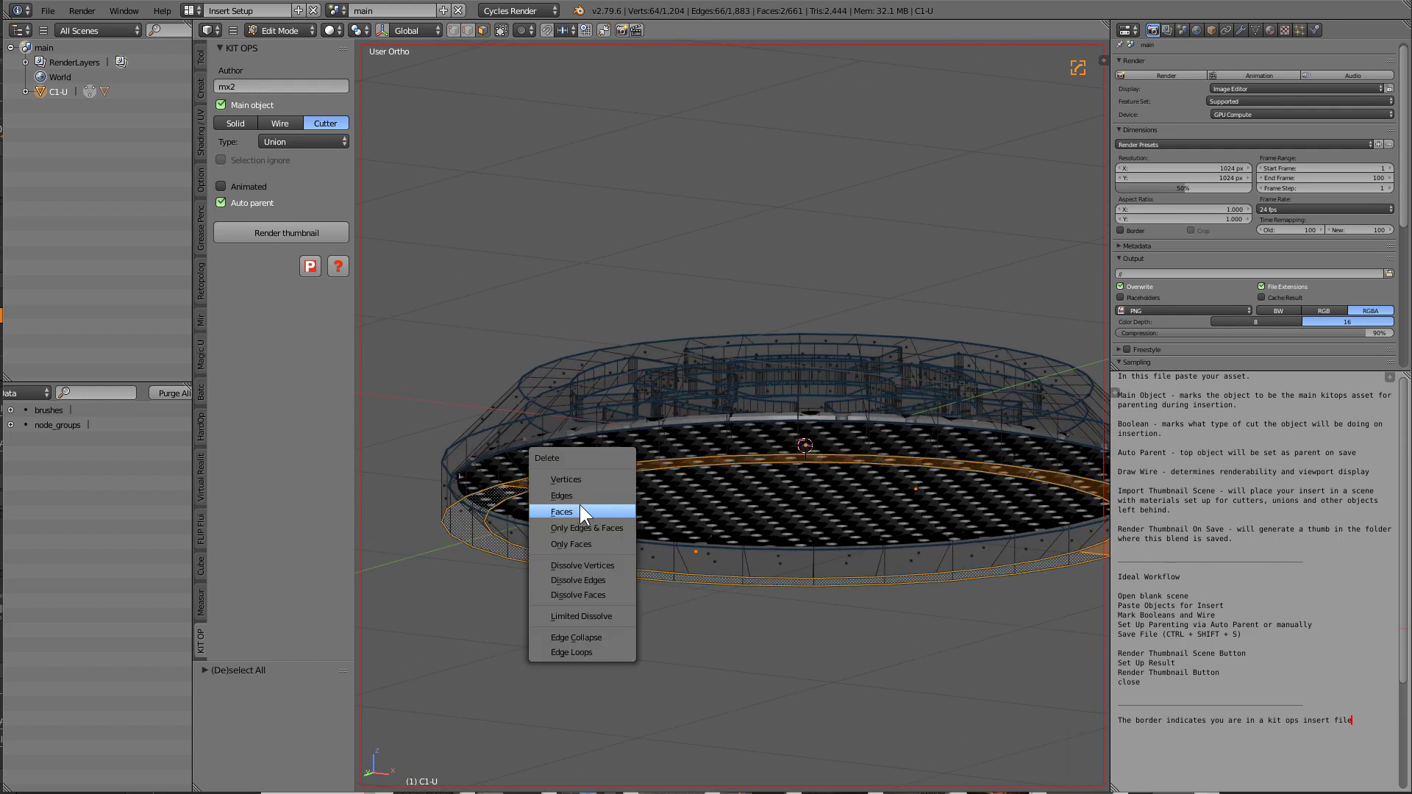
{"action": "left_click", "coordinate": [580, 511]}
- Select the outer edge loop of the grate body's open underside and fill it with a face
{"action": "key", "text": "ctrl+Tab"}
{"action": "left_click", "coordinate": [588, 553]}
{"action": "right_click", "coordinate": [640, 556], "text": "alt"}
{"action": "middle_click_drag", "start_coordinate": [640, 556], "coordinate": [778, 466]}
{"action": "scroll", "coordinate": [751, 527], "scroll_direction": "down", "scroll_amount": 1}
{"action": "key", "text": "f"}
{"action": "key", "text": "g"}
{"action": "left_click", "coordinate": [816, 541]}
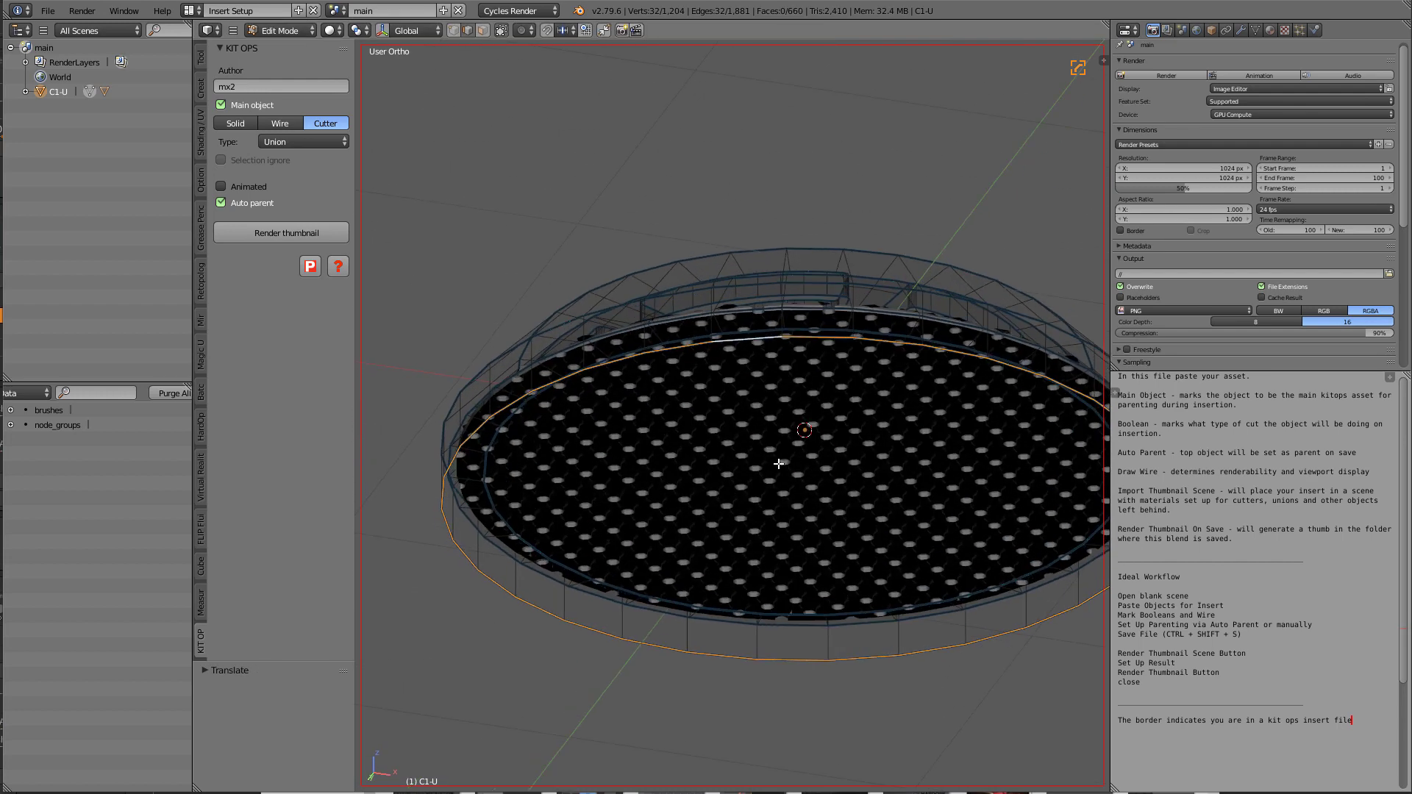
{"action": "key", "text": "f"}
{"action": "scroll", "coordinate": [774, 456], "scroll_direction": "down", "scroll_amount": 2}
{"action": "key", "text": "Tab"}
- Save over the insert file and start a fresh cube scene
{"action": "middle_click_drag", "start_coordinate": [765, 413], "coordinate": [777, 495]}
{"action": "key", "text": "ctrl+s"}
{"action": "left_click", "coordinate": [777, 495]}
{"action": "key", "text": "ctrl+n"}
{"action": "left_click", "coordinate": [777, 495]}
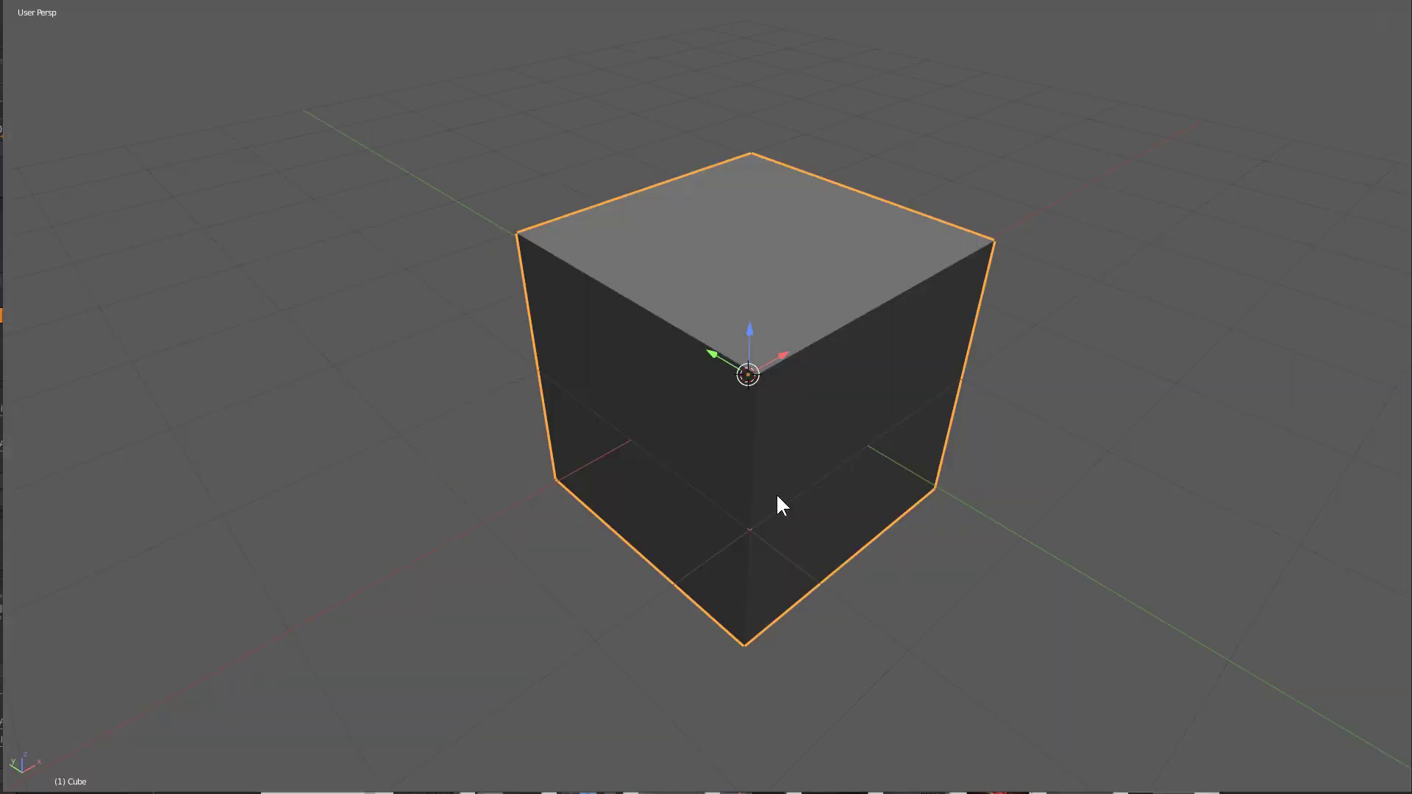
- Filter the Prempack_1 pack by "tut" and place tut_gratecircular1_2 on the cube's upper face at the Medium 50% size
{"action": "left_click", "coordinate": [5, 527]}
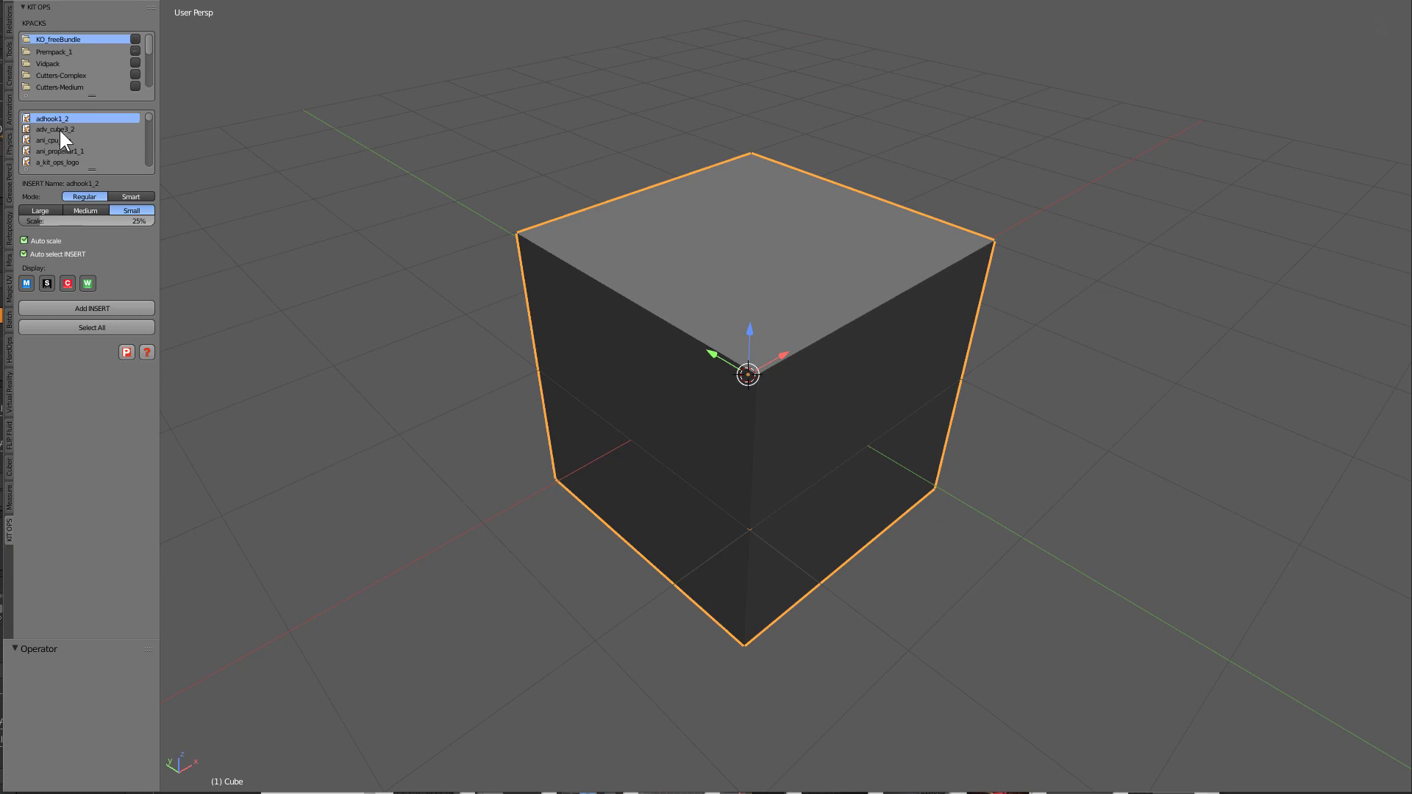
{"action": "left_click", "coordinate": [29, 169]}
{"action": "type", "text": "tut"}
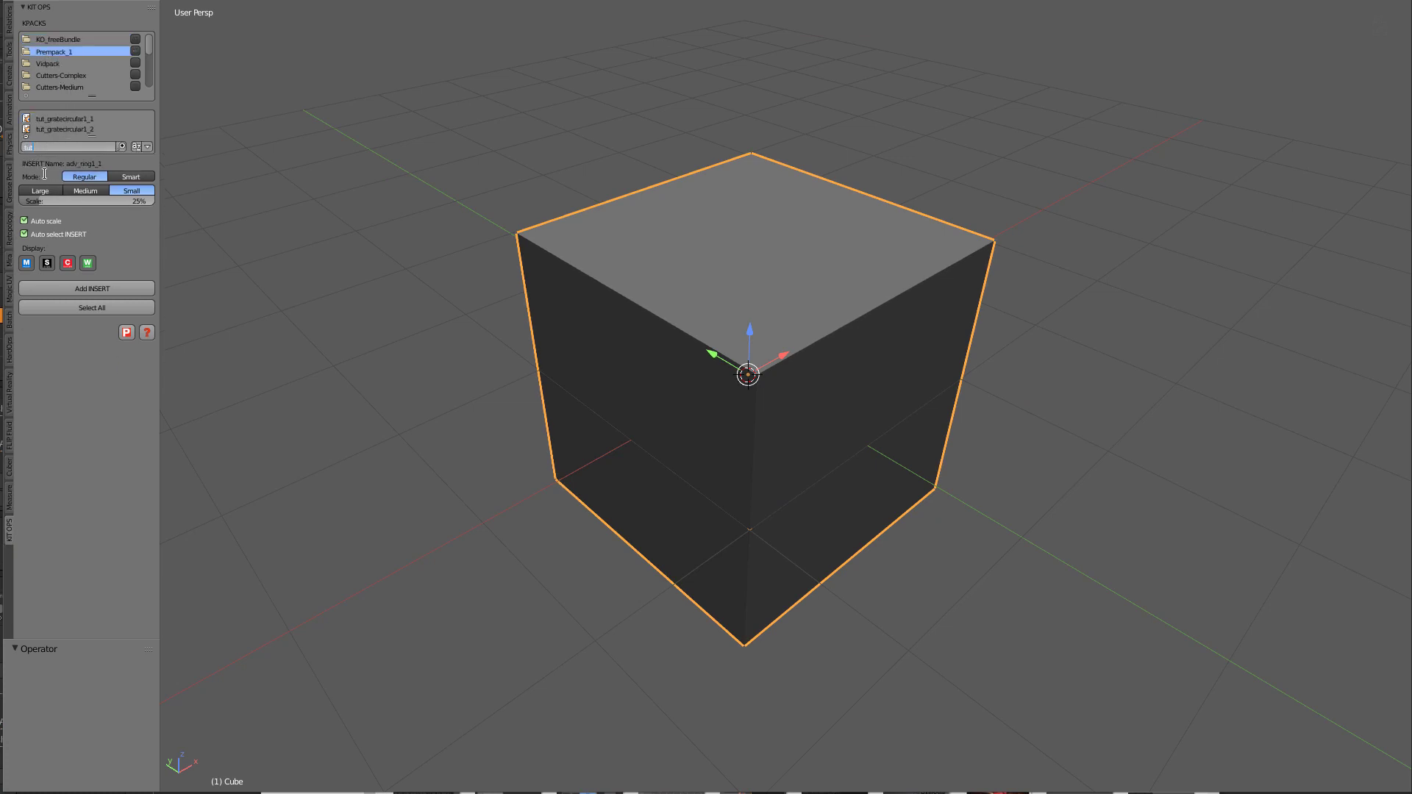
{"action": "left_click", "coordinate": [65, 130]}
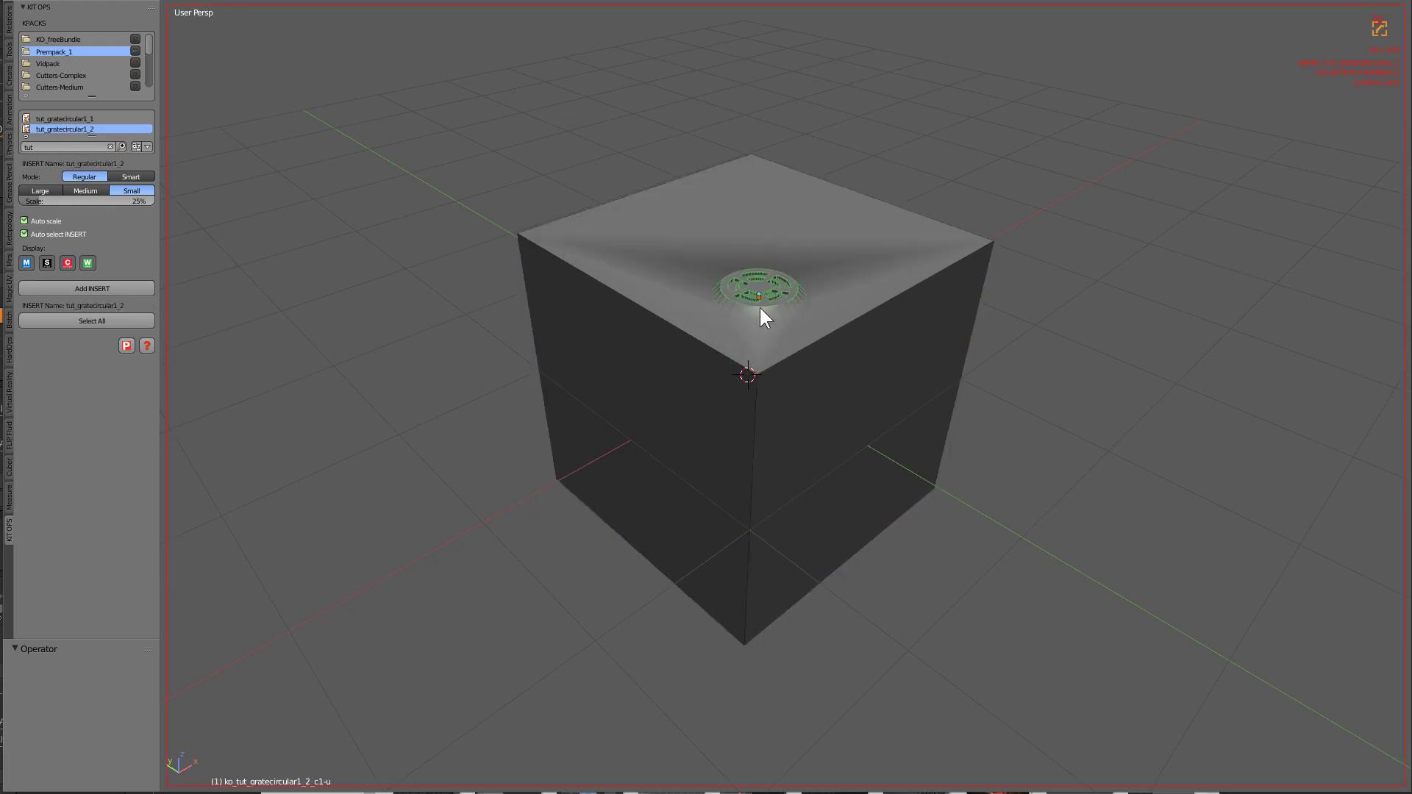
{"action": "left_click", "coordinate": [759, 294]}
{"action": "scroll", "coordinate": [924, 378], "scroll_direction": "up", "scroll_amount": 4}
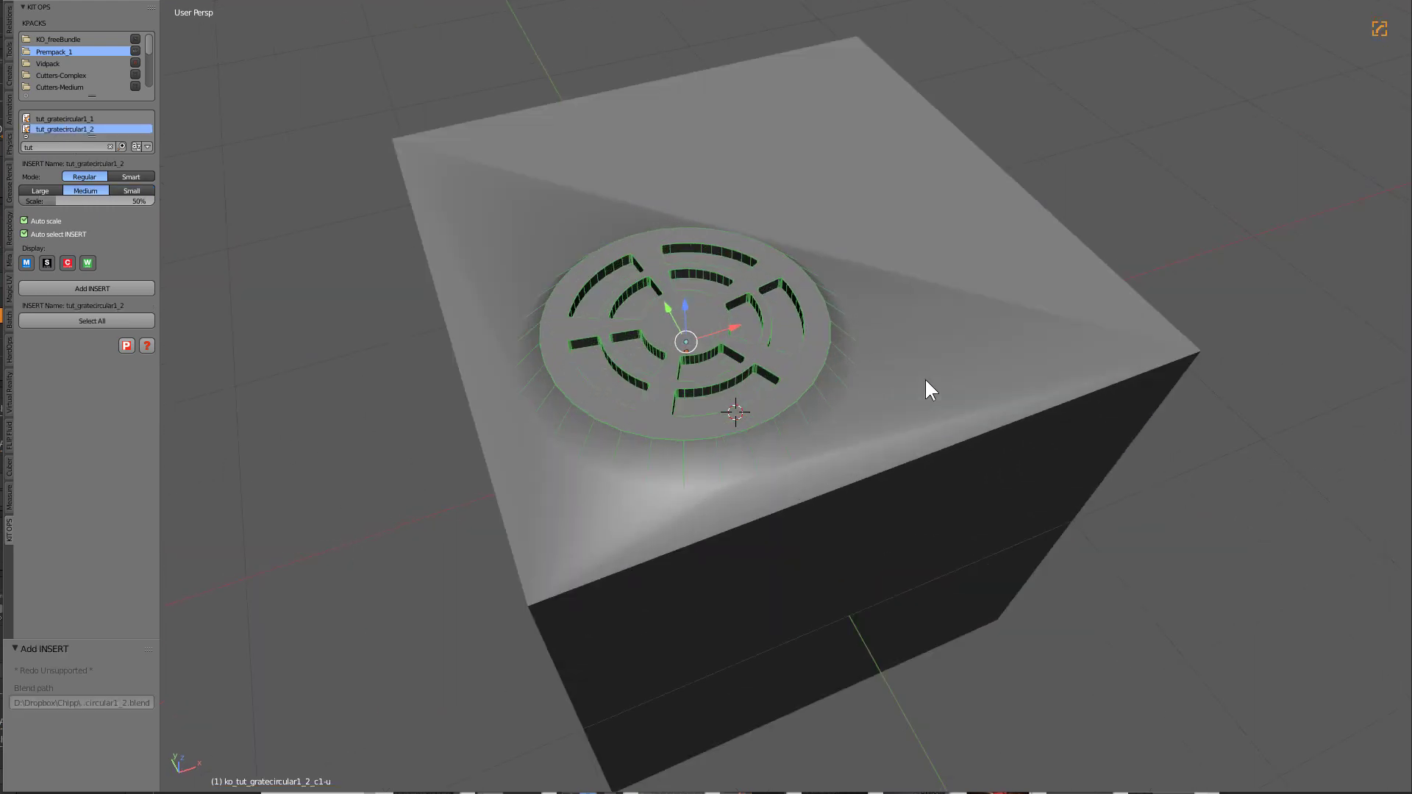
- Apply Csharpen to the cube with the placed insert and set its bevel width to about 0.027
{"action": "key", "text": "a"}
{"action": "key", "text": "q"}
{"action": "left_click", "coordinate": [900, 391]}
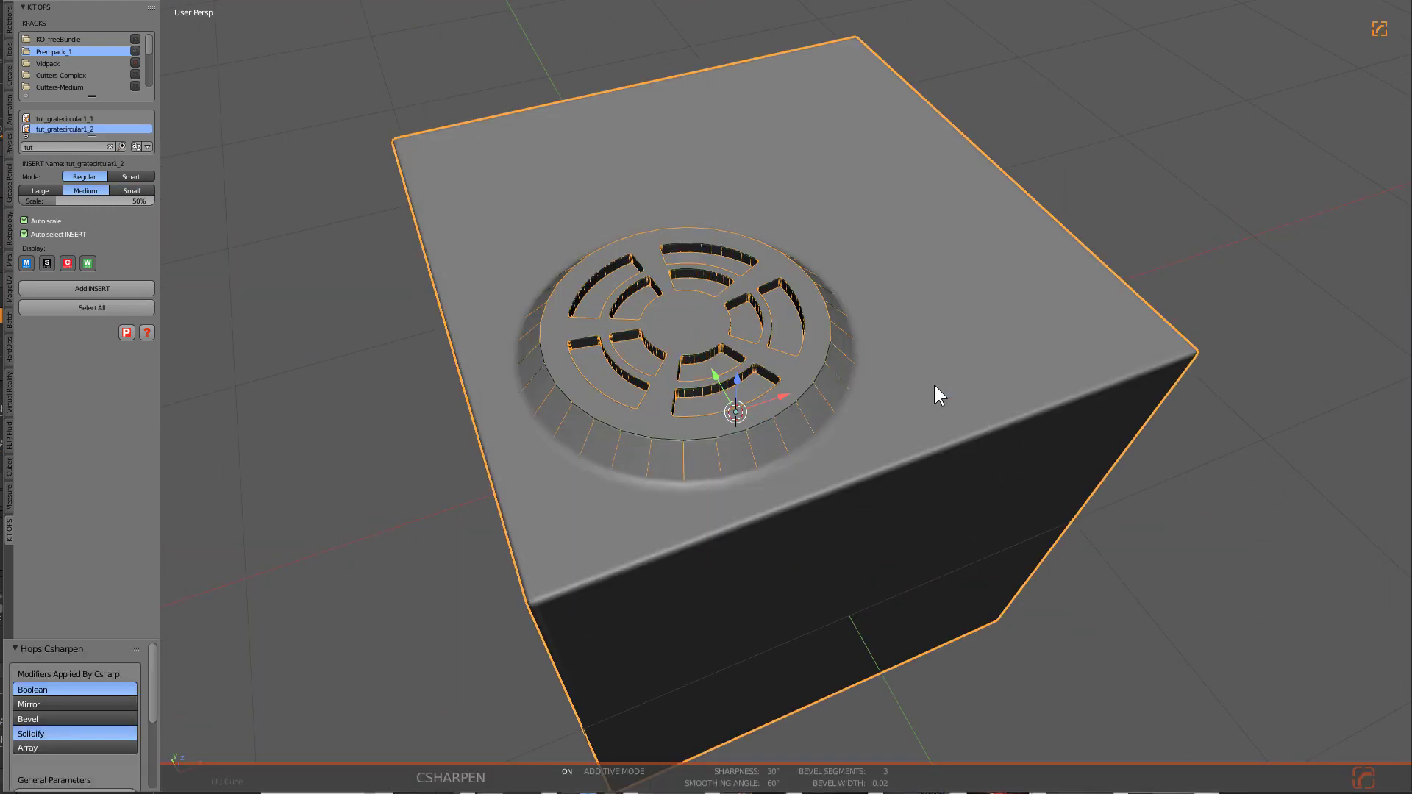
{"action": "scroll", "coordinate": [854, 386], "scroll_direction": "up", "scroll_amount": 5}
{"action": "key", "text": "q"}
{"action": "left_click", "coordinate": [853, 397]}
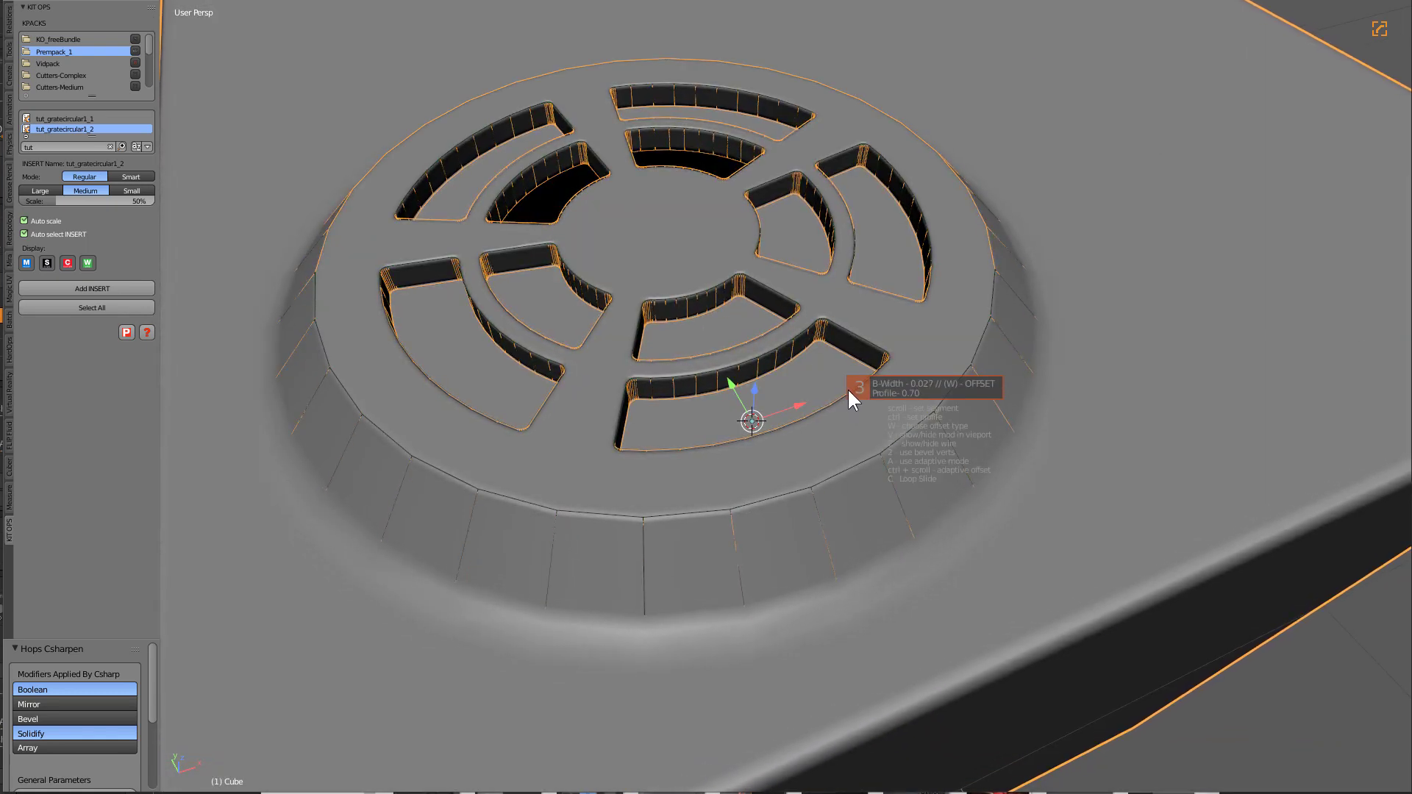
{"action": "left_click", "coordinate": [846, 387]}
{"action": "key", "text": "a"}
{"action": "scroll", "coordinate": [912, 387], "scroll_direction": "down", "scroll_amount": 5}
{"action": "middle_click_drag", "start_coordinate": [853, 420], "coordinate": [840, 415]}
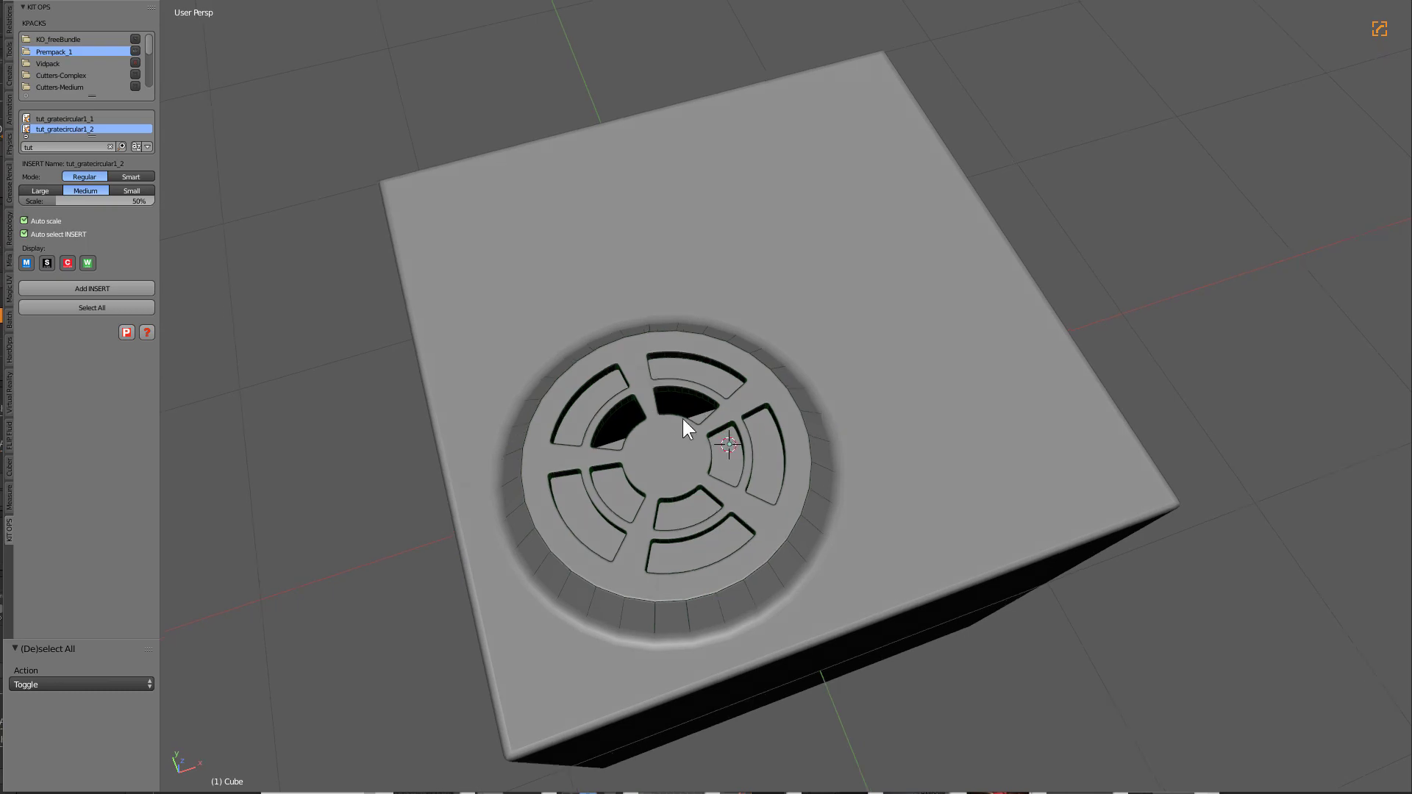
- Readjust the bevel width on the sharpened cube around the grate slots
{"action": "scroll", "coordinate": [687, 409], "scroll_direction": "up", "scroll_amount": 5}
{"action": "middle_click_drag", "start_coordinate": [841, 475], "coordinate": [866, 431]}
{"action": "key", "text": "a"}
{"action": "key", "text": "q"}
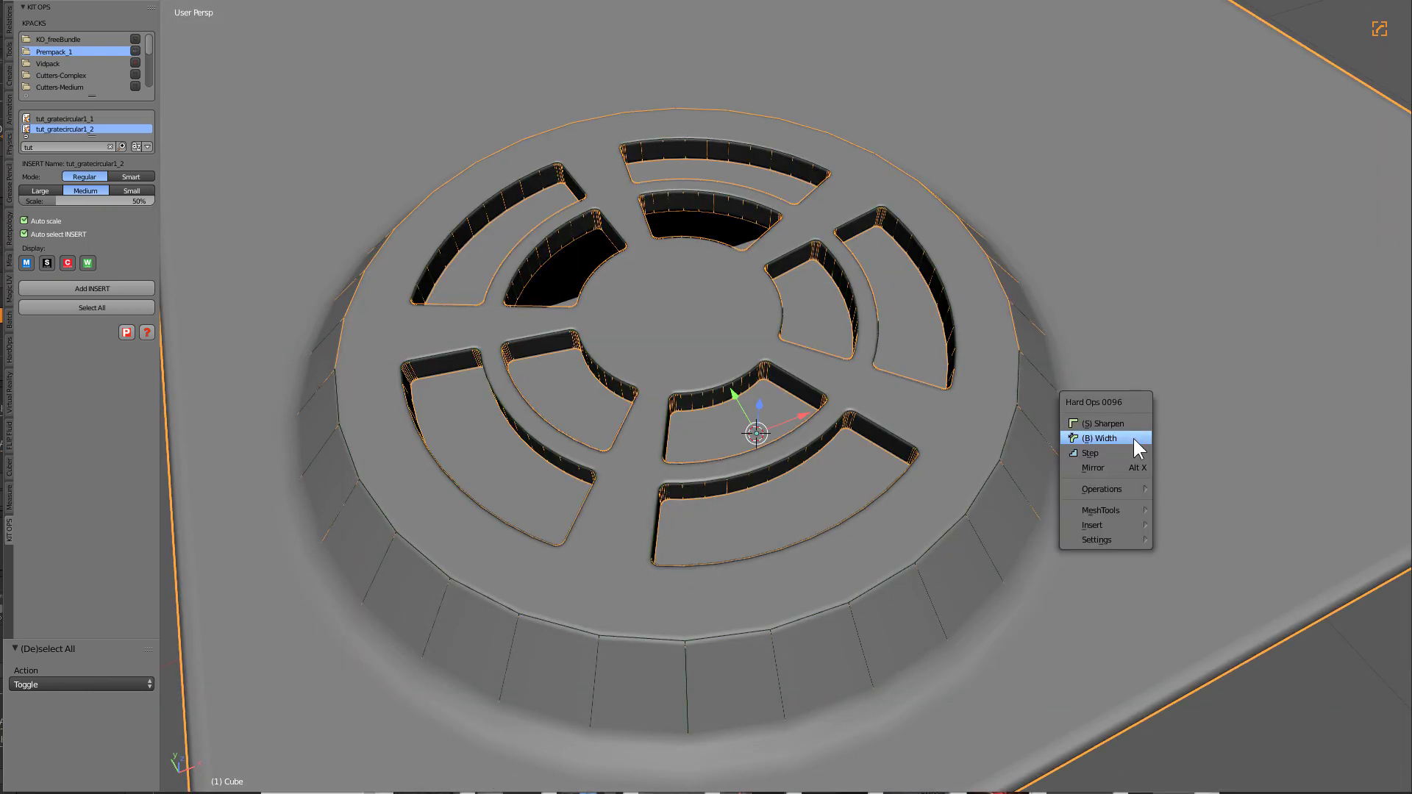
{"action": "left_click", "coordinate": [1135, 439]}
{"action": "left_click", "coordinate": [1137, 439]}
- Try moving the insert along Z to examine the perforated plate behind the grate slots
{"action": "key", "text": "z"}
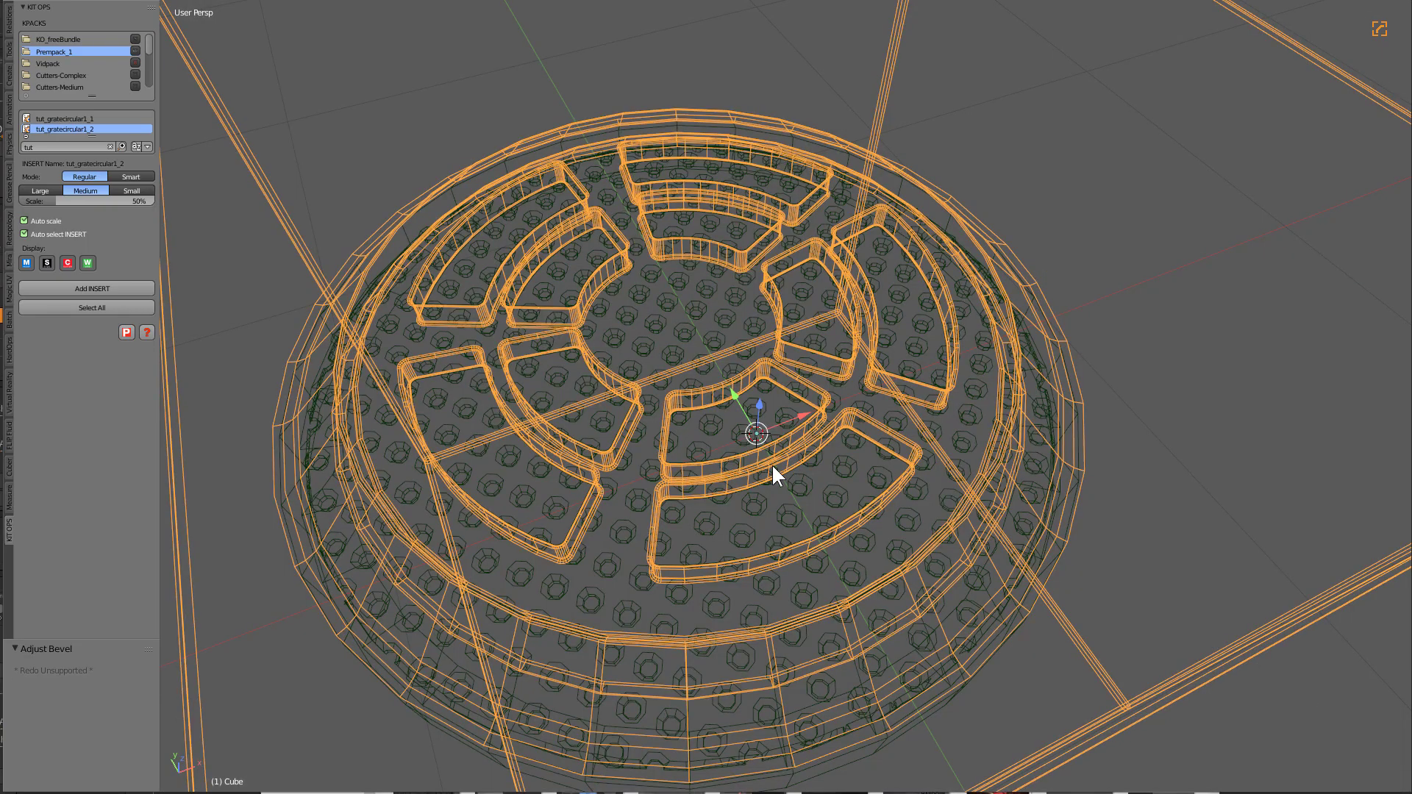
{"action": "right_click", "coordinate": [771, 464]}
{"action": "key", "text": "z"}
{"action": "scroll", "coordinate": [773, 463], "scroll_direction": "up", "scroll_amount": 4}
{"action": "key", "text": "g"}
{"action": "key", "text": "z"}
{"action": "middle_click_drag", "start_coordinate": [794, 421], "coordinate": [819, 398]}
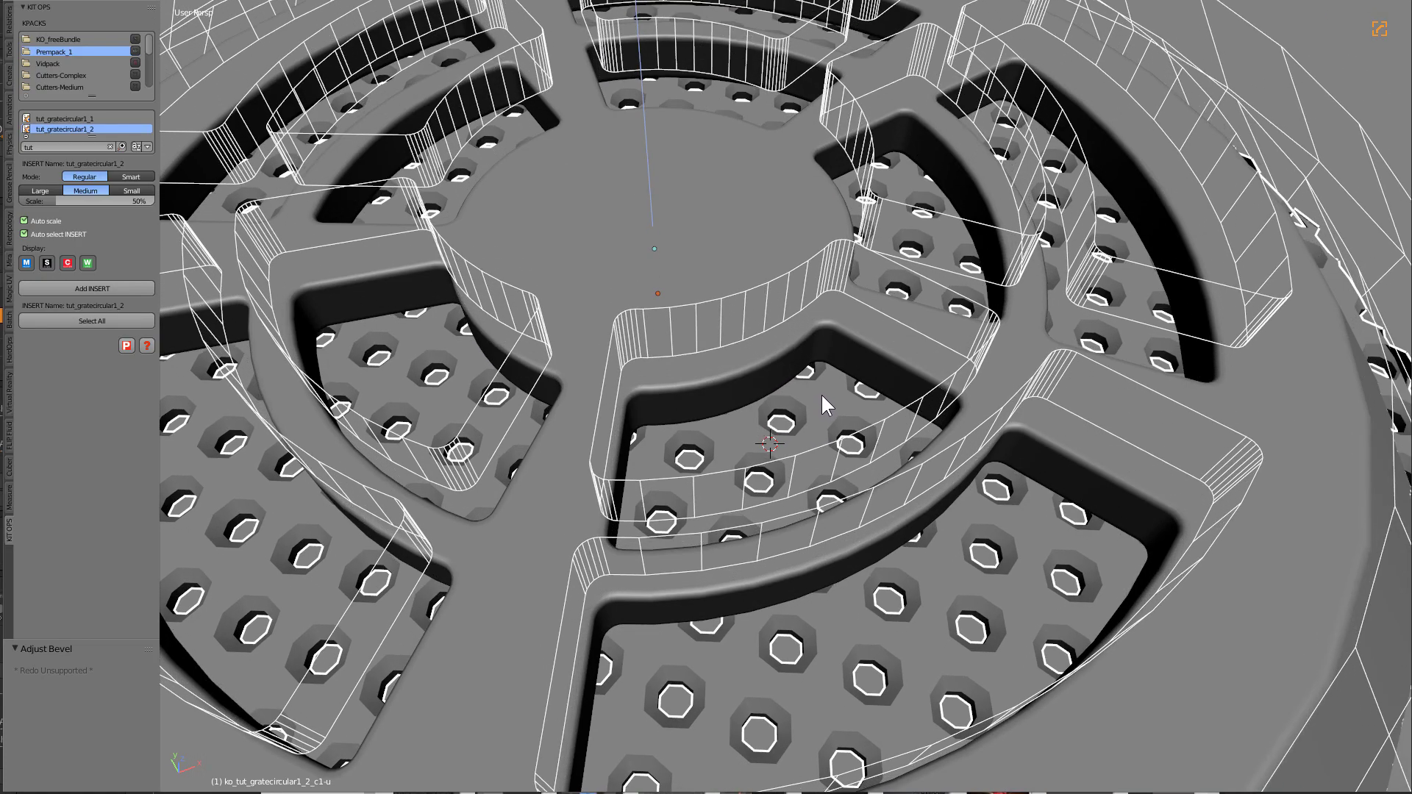
{"action": "right_click", "coordinate": [825, 409]}
{"action": "scroll", "coordinate": [827, 412], "scroll_direction": "down", "scroll_amount": 5}
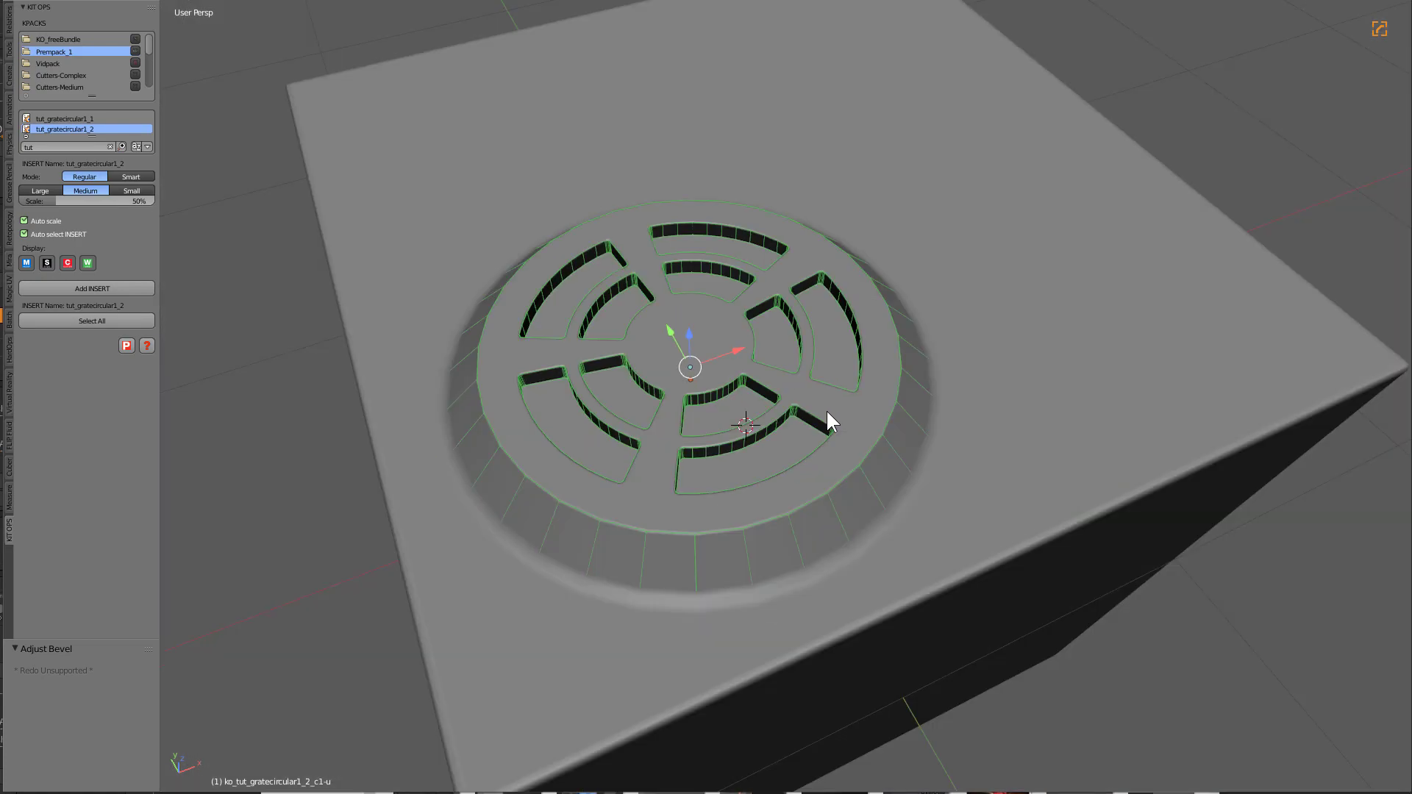
- Reopen tut_gratecircular1_2.blend, reveal any hidden objects and select the perforated plate
{"action": "key", "text": "ctrl+shift+o"}
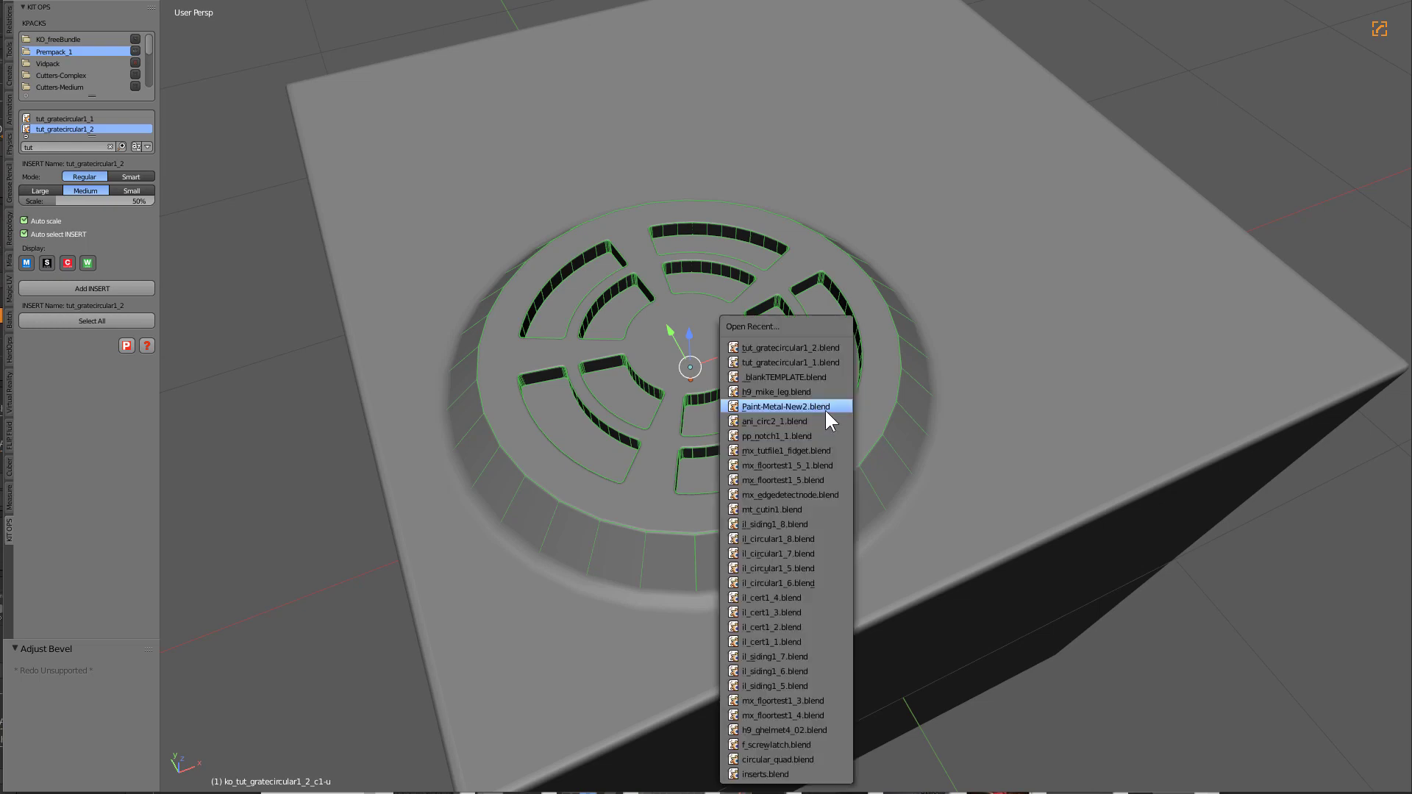
{"action": "left_click", "coordinate": [791, 348]}
{"action": "key", "text": "a"}
{"action": "key", "text": "KP_1"}
{"action": "mouse_move", "coordinate": [780, 493]}
{"action": "middle_mouse_down"}
{"action": "mouse_move", "coordinate": [807, 493]}
{"action": "mouse_move", "coordinate": [794, 519]}
{"action": "mouse_move", "coordinate": [783, 431]}
{"action": "mouse_move", "coordinate": [763, 495]}
{"action": "mouse_move", "coordinate": [778, 473]}
{"action": "middle_mouse_up"}
{"action": "key", "text": "alt+h"}
{"action": "right_click", "coordinate": [783, 540]}
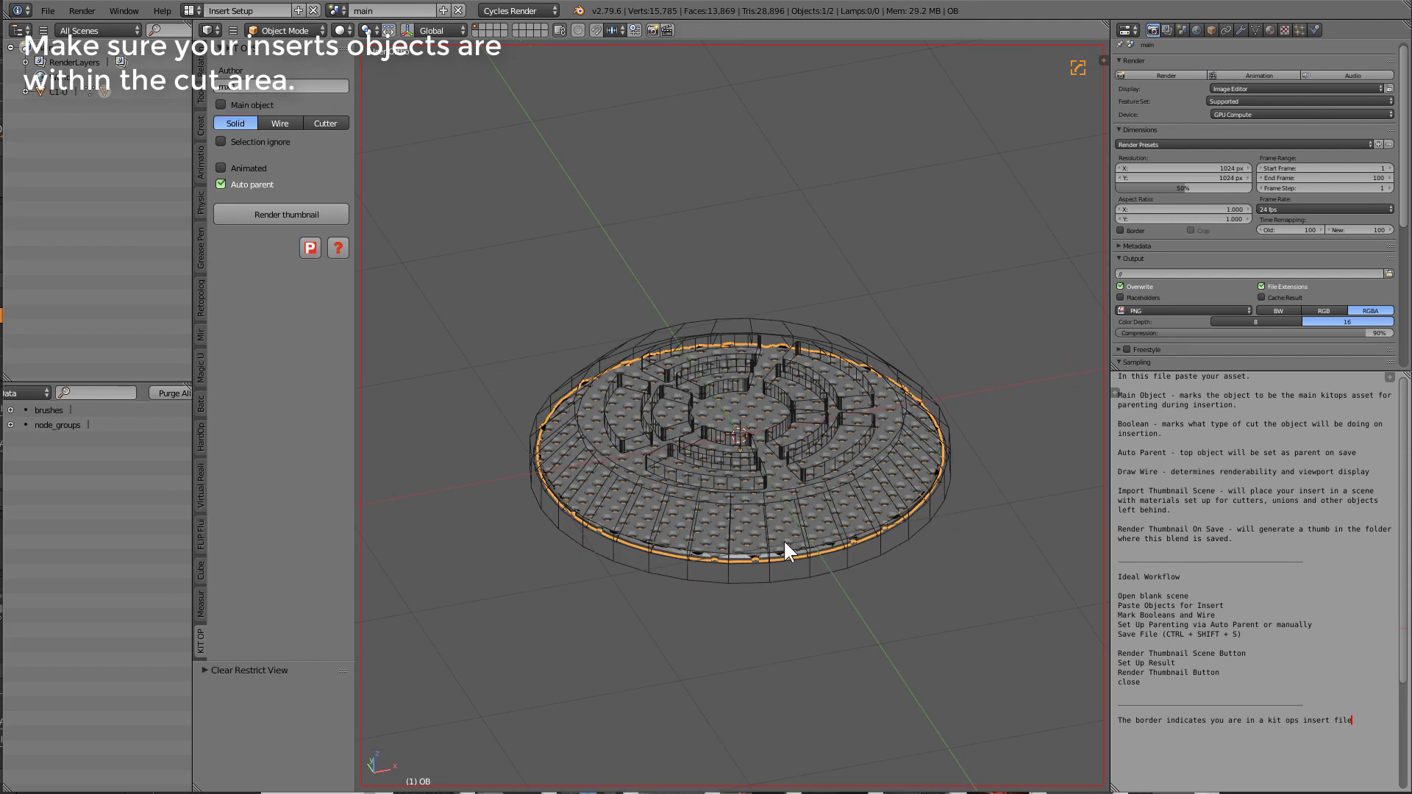
- Raise the perforated plate along Z, shrink it to lie well within the cut area, and save over the insert file
{"action": "key", "text": "KP_1"}
{"action": "key", "text": "g"}
{"action": "key", "text": "z"}
{"action": "left_click", "coordinate": [933, 525]}
{"action": "key", "text": "s"}
{"action": "left_click", "coordinate": [910, 505]}
{"action": "key", "text": "g"}
{"action": "left_click", "coordinate": [908, 498]}
{"action": "key", "text": "s"}
{"action": "left_click", "coordinate": [919, 506]}
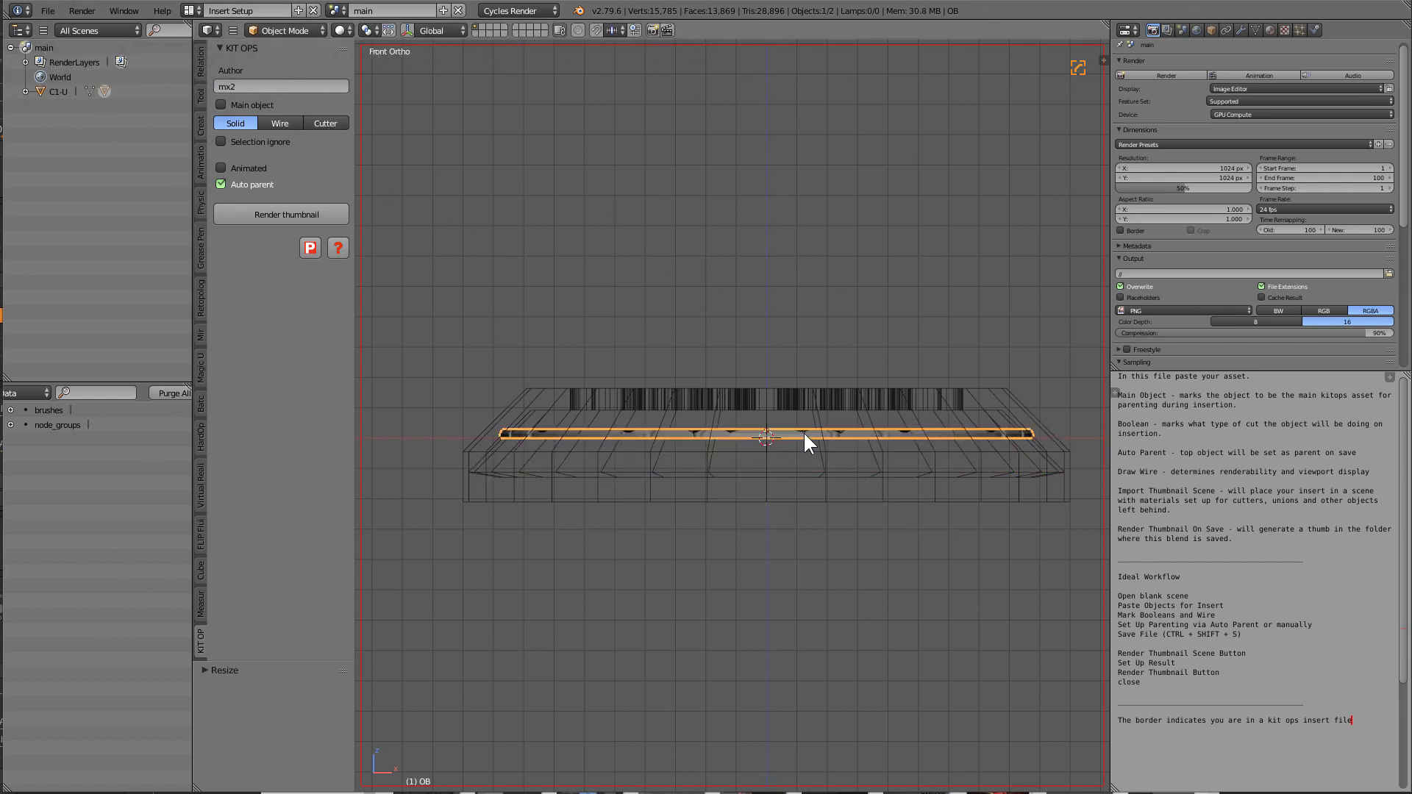
{"action": "key", "text": "ctrl+s"}
{"action": "left_click", "coordinate": [804, 432]}
- Make the slotted grate cutter C1-U the active object and save over tut_gratecircular1_2.blend
{"action": "middle_click_drag", "start_coordinate": [657, 421], "coordinate": [680, 455]}
{"action": "key", "text": "a"}
{"action": "right_click", "coordinate": [611, 377]}
{"action": "middle_click_drag", "start_coordinate": [743, 383], "coordinate": [785, 456]}
{"action": "key", "text": "ctrl+s"}
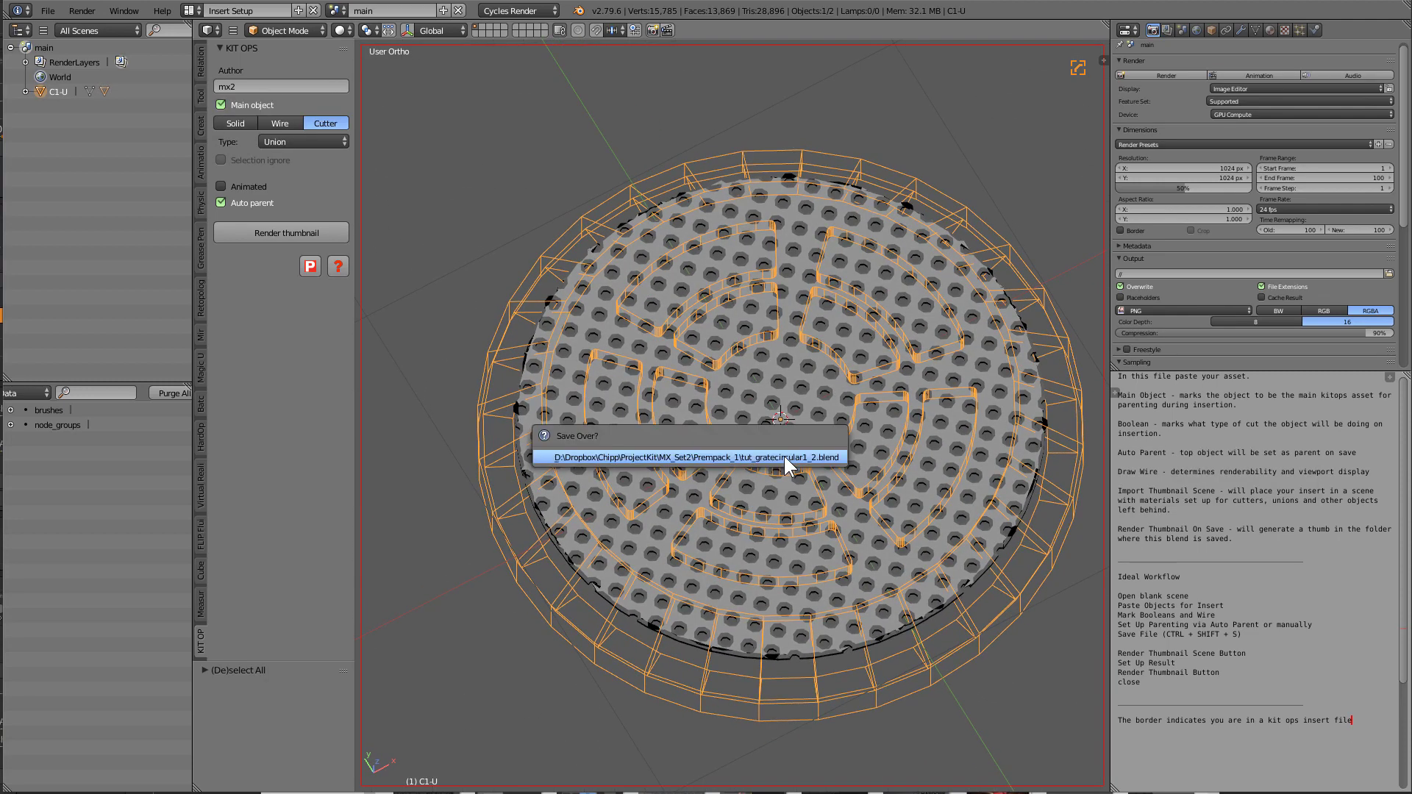
{"action": "left_click", "coordinate": [784, 457]}
- Start a new default scene and choose the Prempack_1 KPACK in KIT OPS
{"action": "key", "text": "ctrl+n"}
{"action": "left_click", "coordinate": [782, 458]}
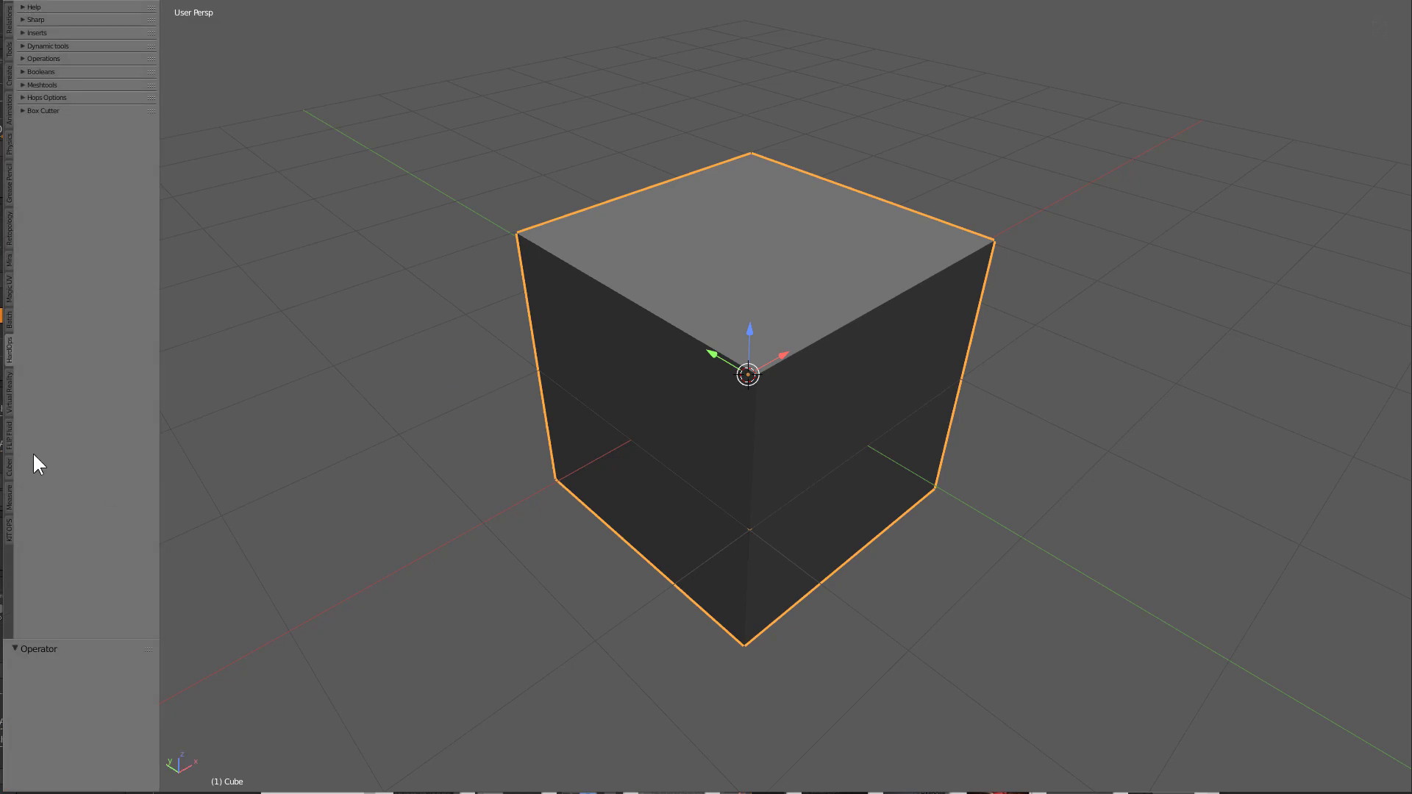
{"action": "left_click", "coordinate": [10, 531]}
{"action": "left_click", "coordinate": [53, 52]}
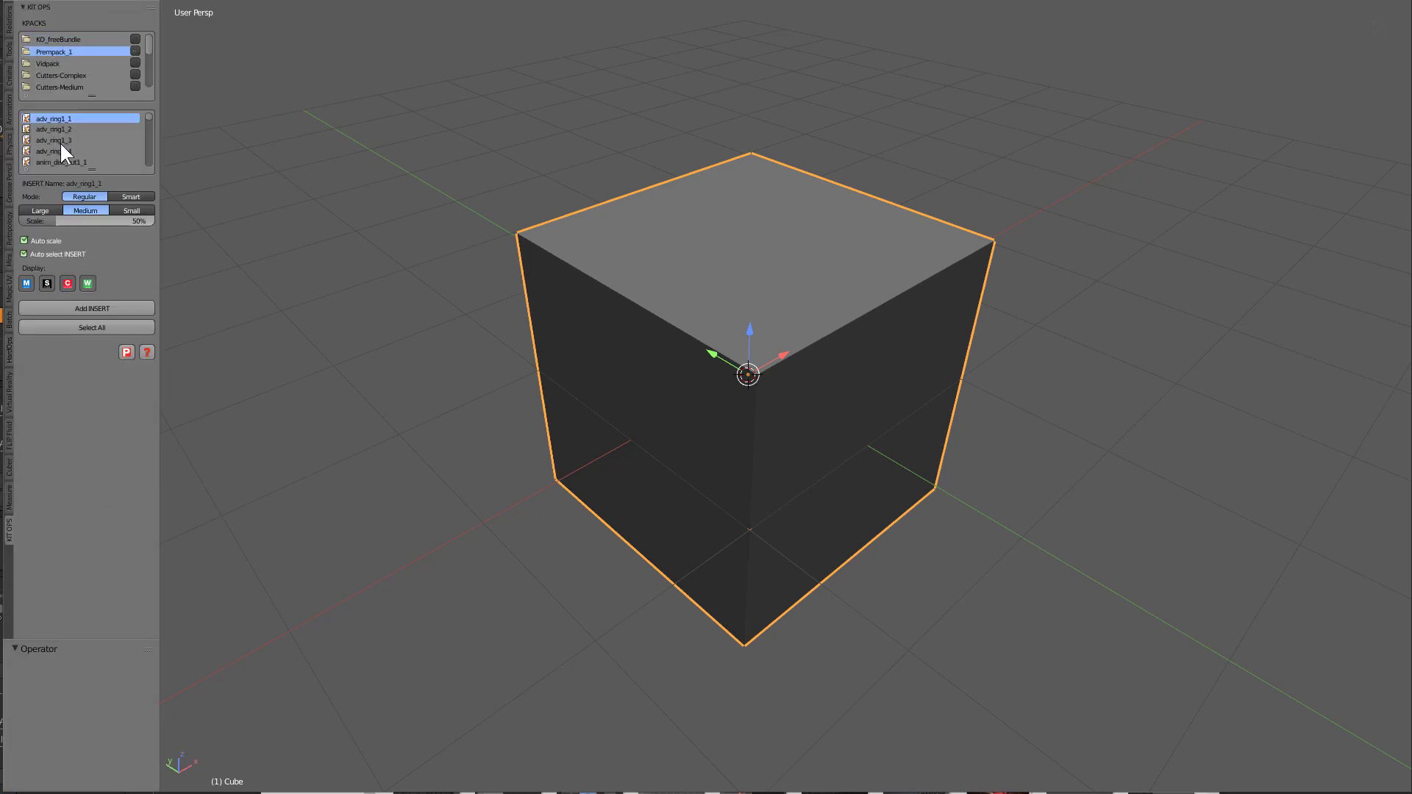
- Filter the inserts by "tut" and place tut_gratecircular1_2 on the cube's upper face
{"action": "left_click", "coordinate": [26, 169]}
{"action": "left_click", "coordinate": [39, 176]}
{"action": "type", "text": "tut"}
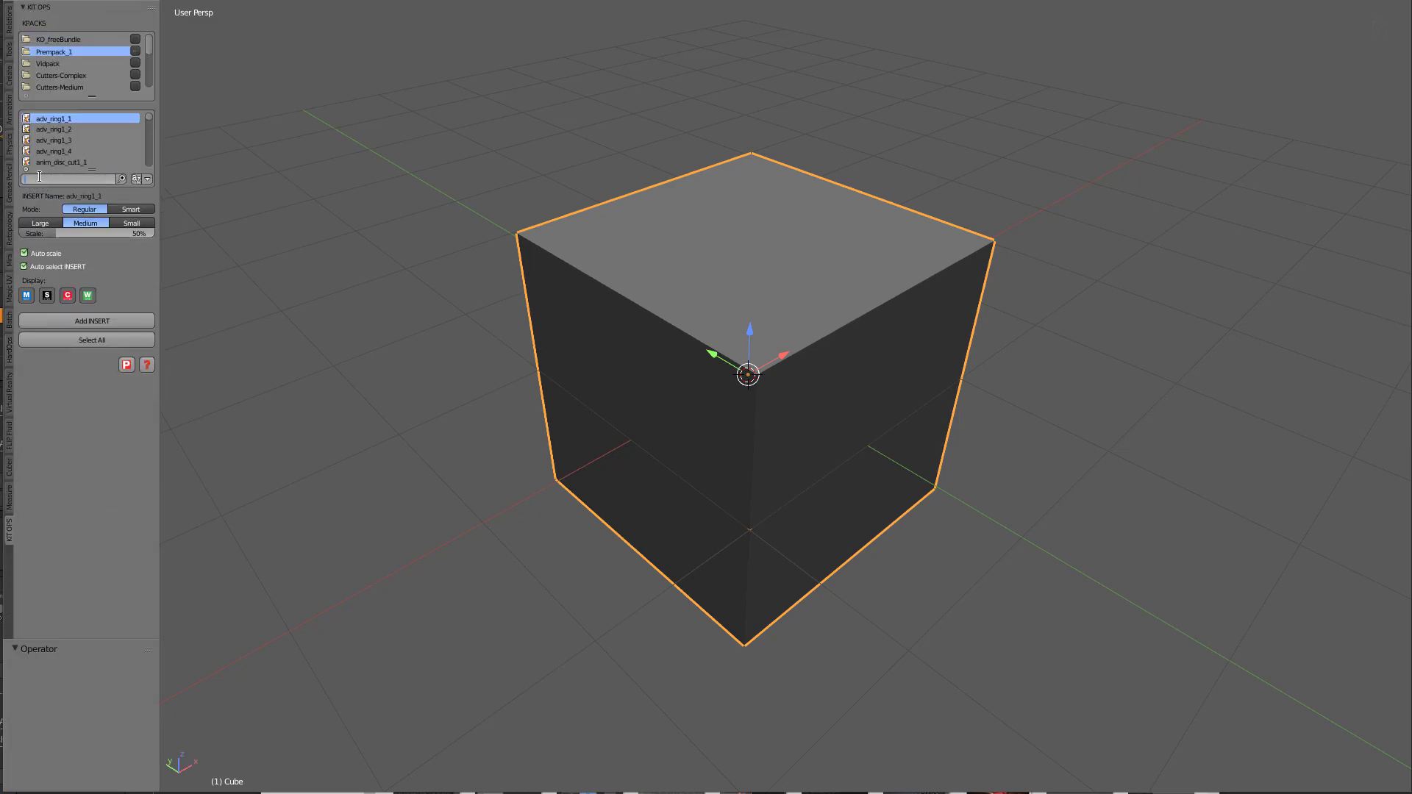
{"action": "double_click", "coordinate": [47, 129]}
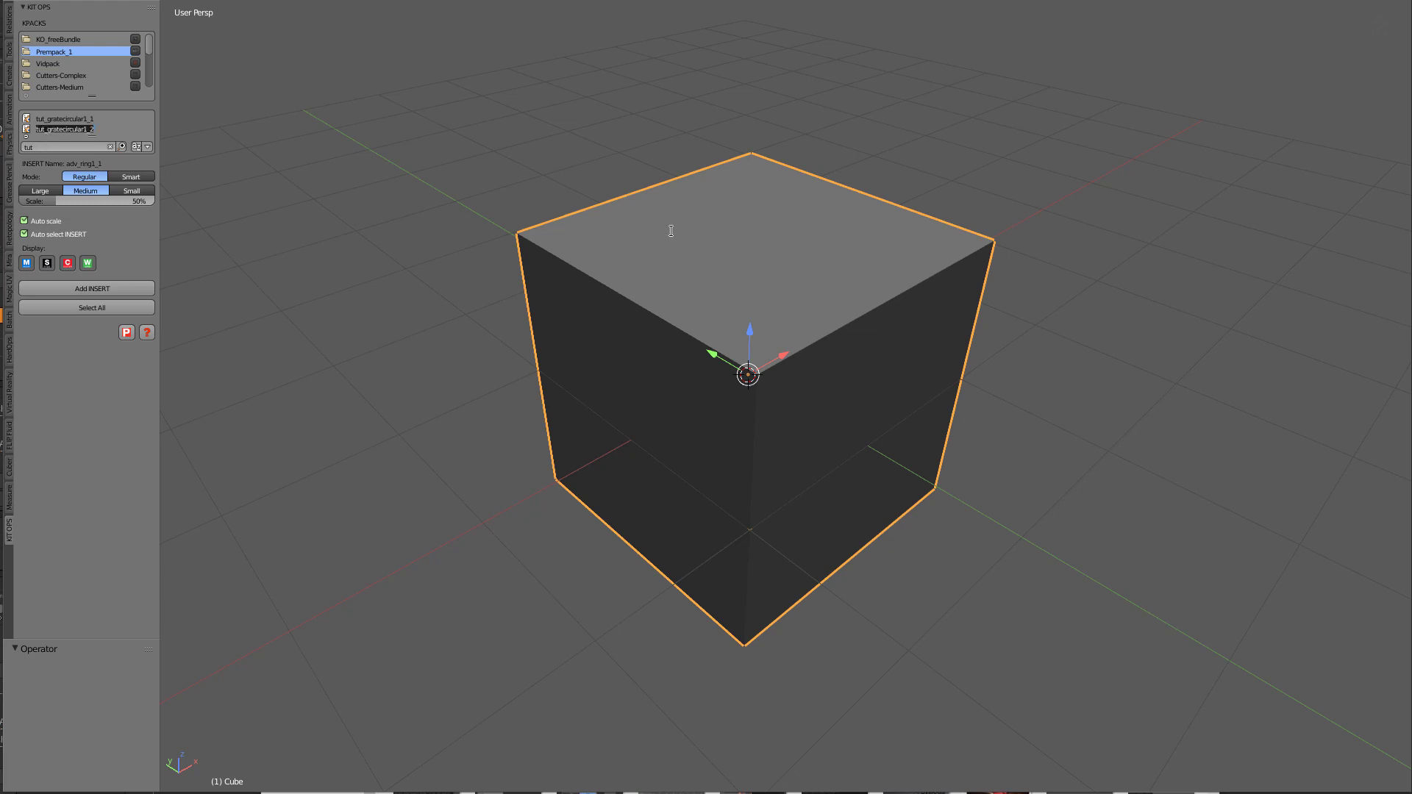
{"action": "left_click", "coordinate": [243, 194]}
{"action": "left_click", "coordinate": [145, 128]}
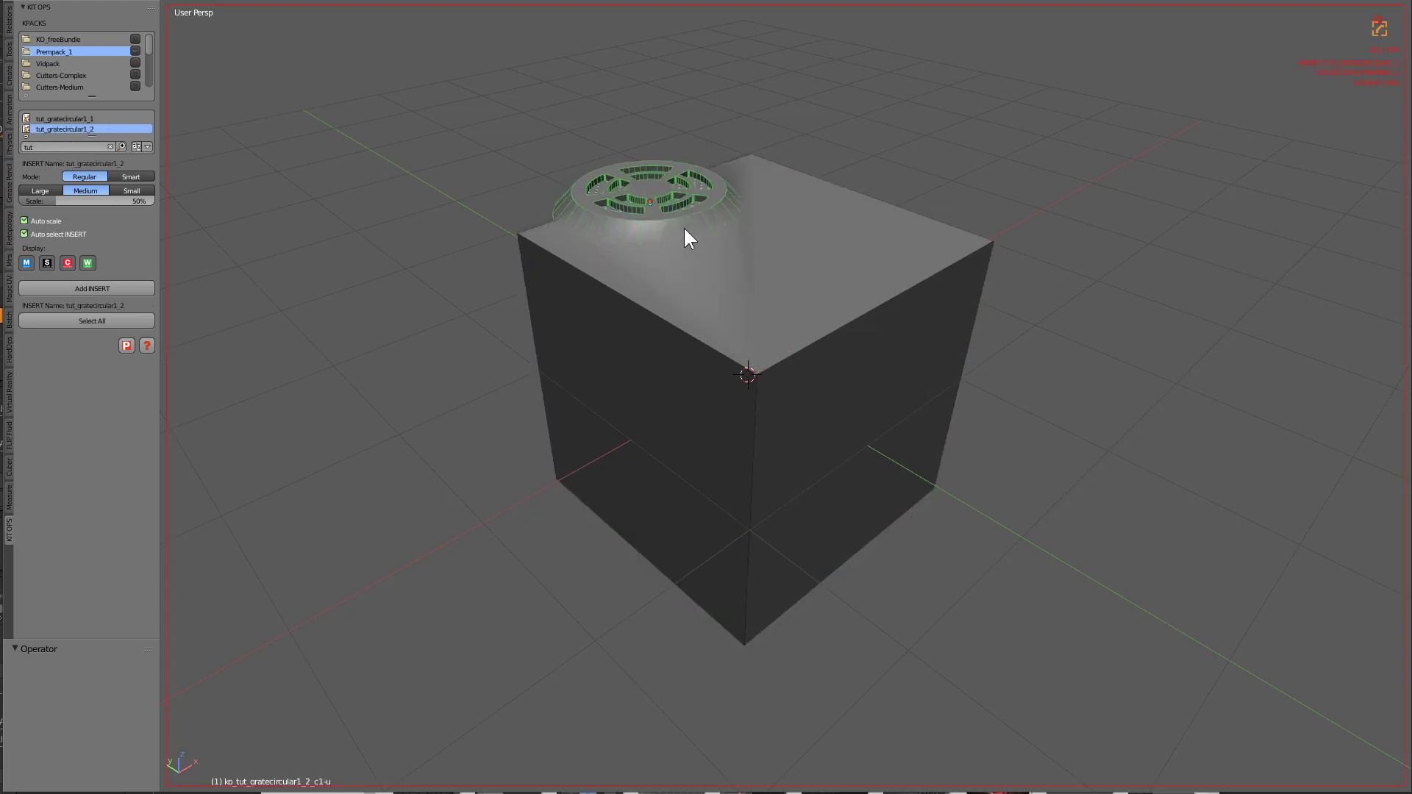
{"action": "left_click", "coordinate": [753, 234]}
- Apply Csharpen to the cube with the placed grate and inspect the cut up close
{"action": "middle_click_drag", "start_coordinate": [754, 234], "coordinate": [731, 294]}
{"action": "right_click", "coordinate": [796, 365], "text": "shift"}
{"action": "key", "text": "q"}
{"action": "left_click", "coordinate": [774, 384]}
{"action": "scroll", "coordinate": [805, 344], "scroll_direction": "up", "scroll_amount": 5}
{"action": "key", "text": "a"}
{"action": "middle_click_drag", "start_coordinate": [772, 353], "coordinate": [806, 343]}
{"action": "scroll", "coordinate": [819, 376], "scroll_direction": "down", "scroll_amount": 2}
{"action": "scroll", "coordinate": [818, 377], "scroll_direction": "down", "scroll_amount": 3}
{"action": "key", "text": "a"}
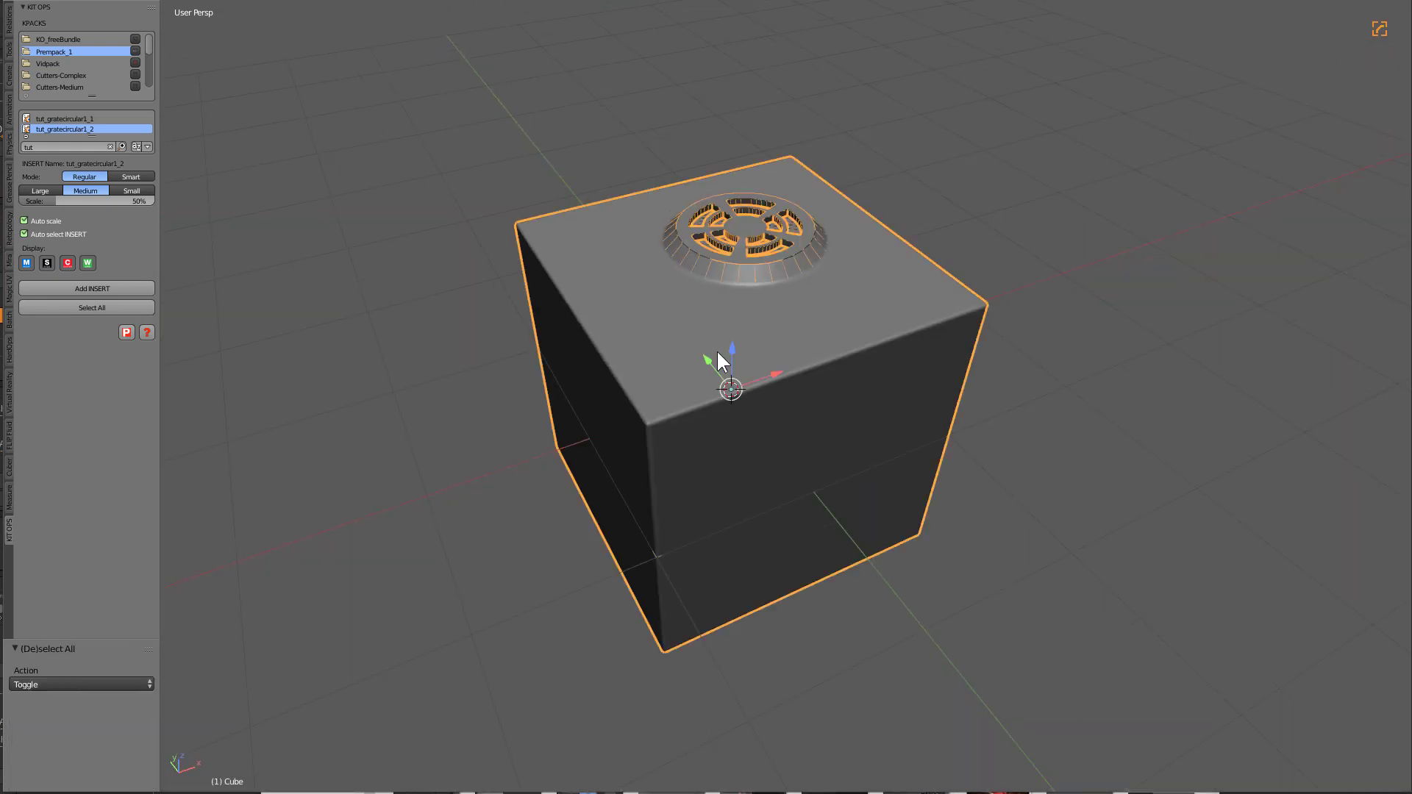
- Place another tut_gratecircular1_2 insert on a side face of the cube, Csharpen the cube again and inspect the perforated plate behind the slots
{"action": "left_click", "coordinate": [84, 288]}
{"action": "left_click", "coordinate": [788, 519]}
{"action": "middle_click_drag", "start_coordinate": [787, 519], "coordinate": [760, 393]}
{"action": "right_click", "coordinate": [848, 341]}
{"action": "key", "text": "q"}
{"action": "left_click", "coordinate": [817, 345]}
{"action": "scroll", "coordinate": [798, 299], "scroll_direction": "up", "scroll_amount": 8}
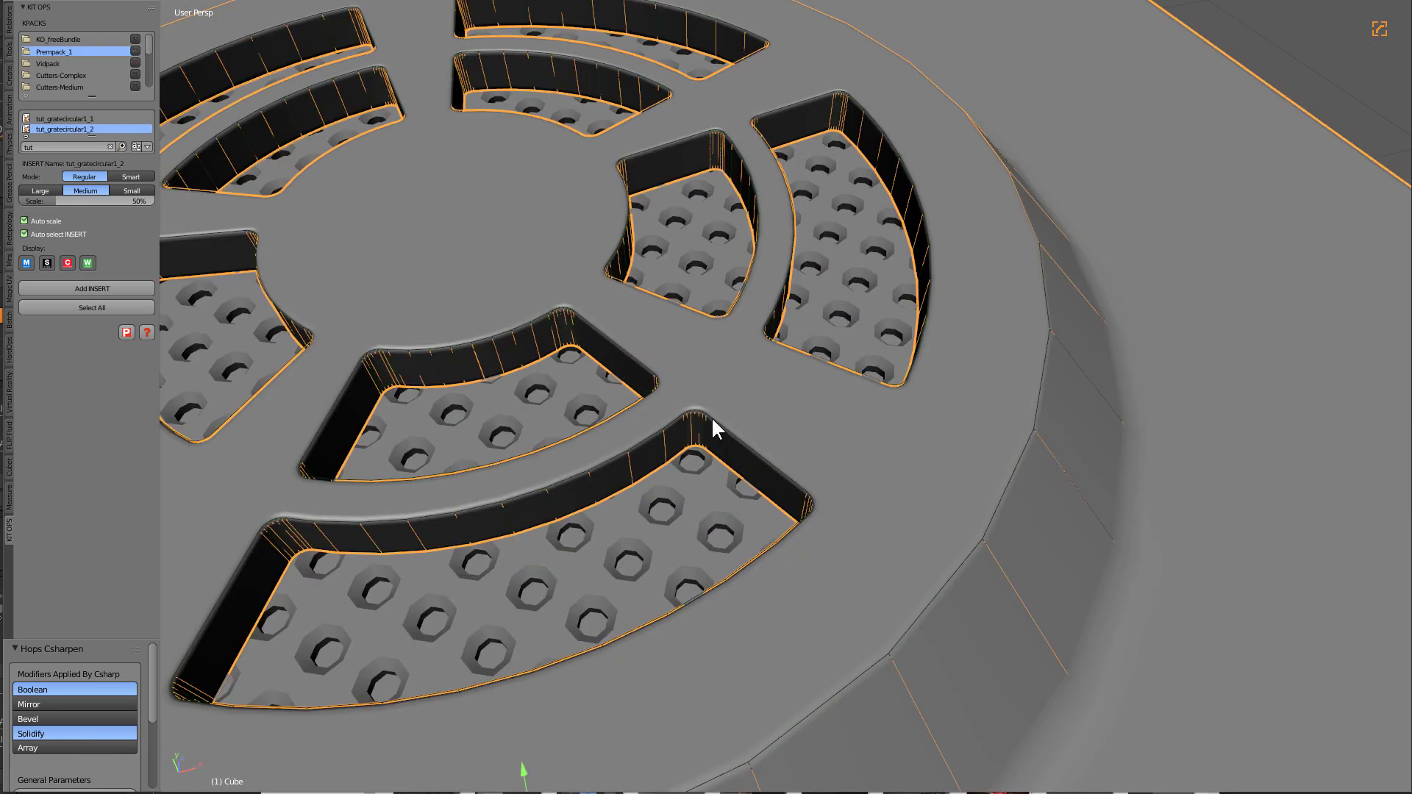
{"action": "scroll", "coordinate": [612, 400], "scroll_direction": "down", "scroll_amount": 8}
{"action": "middle_click_drag", "start_coordinate": [737, 493], "coordinate": [740, 326]}
{"action": "key", "text": "a"}
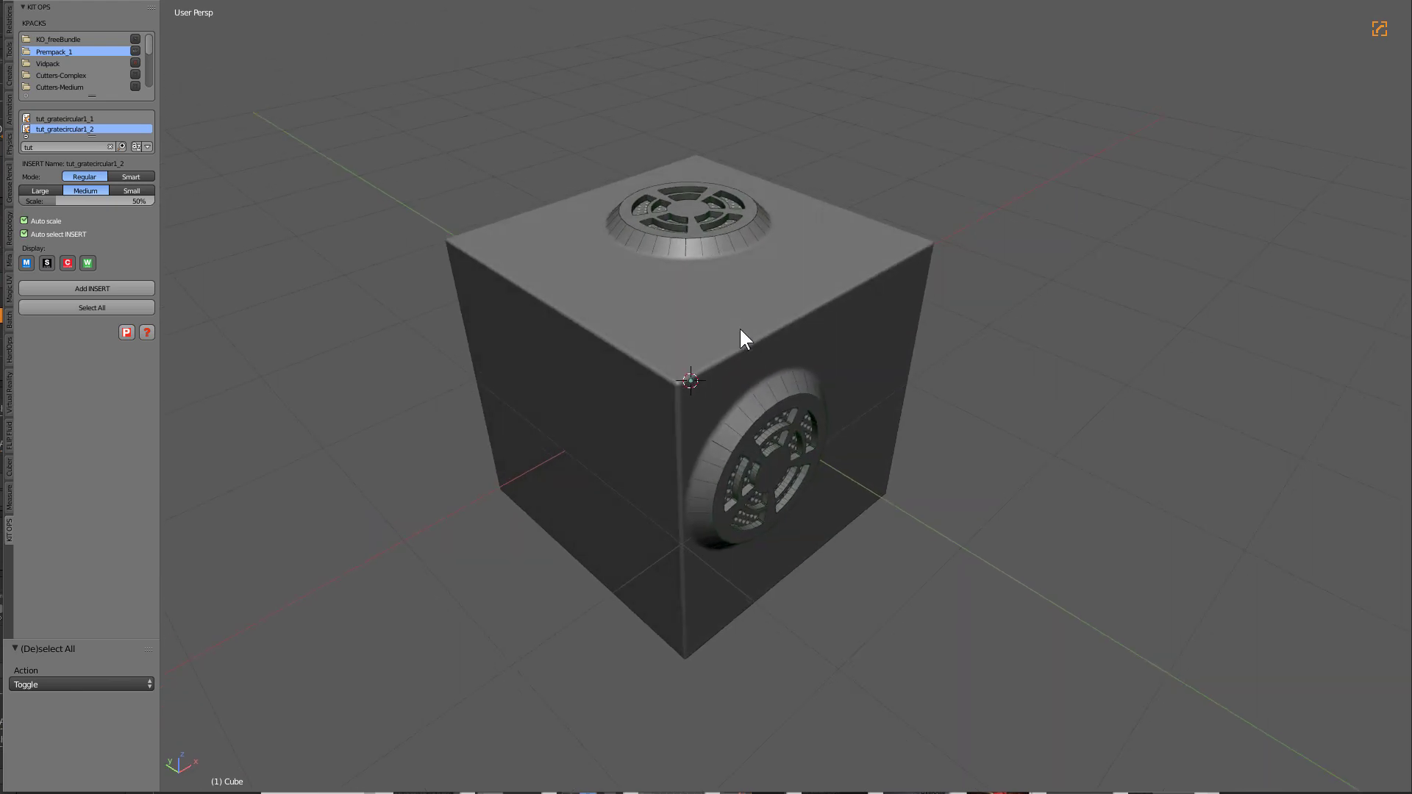